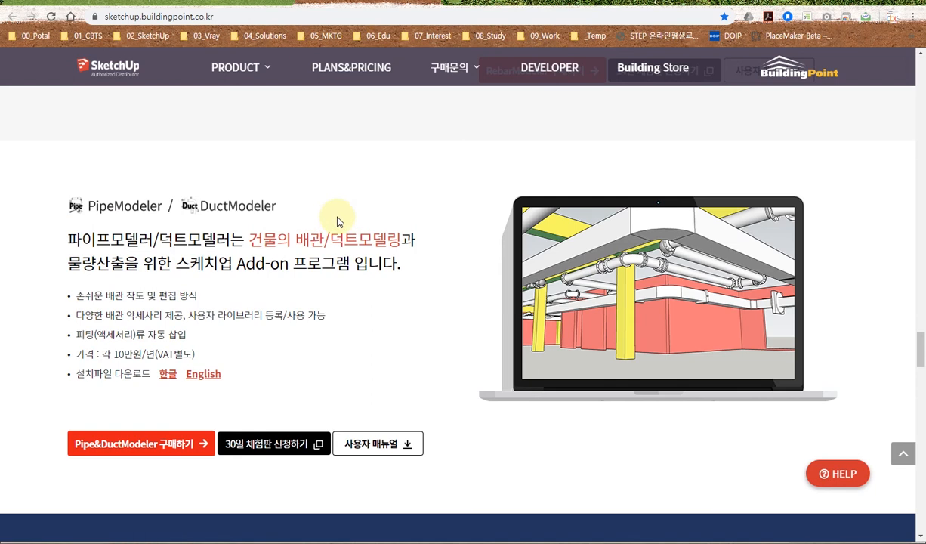
Step: Look over the PipeModeler / DuctModeler section of the SketchUp BuildingPoint product page
scroll(332, 219, "down", 2)
scroll(382, 222, "up", 5)
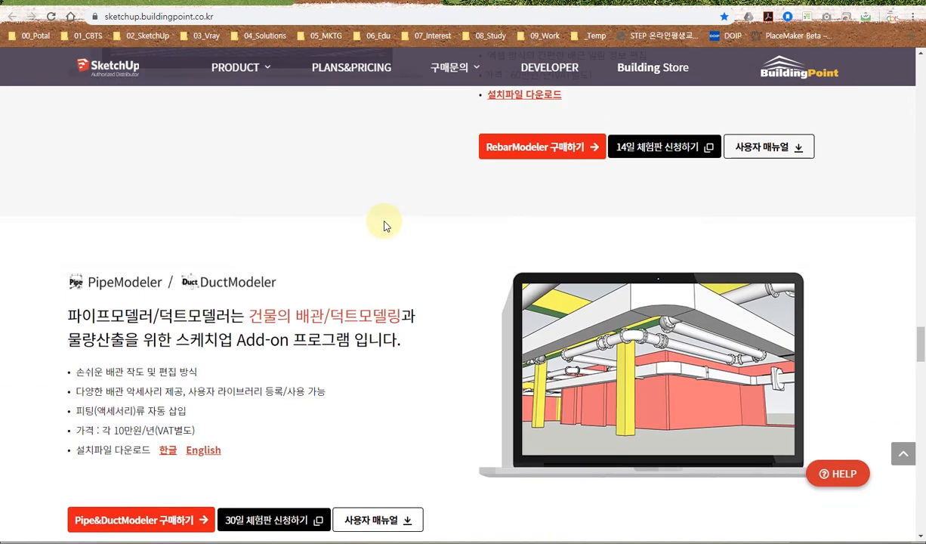
scroll(383, 225, "down", 3)
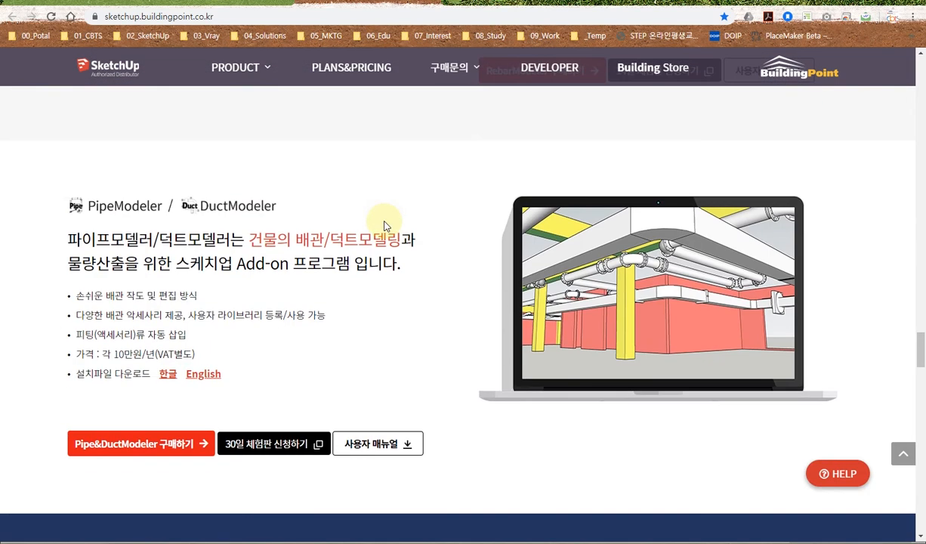
scroll(383, 223, "down", 2)
scroll(318, 226, "up", 1)
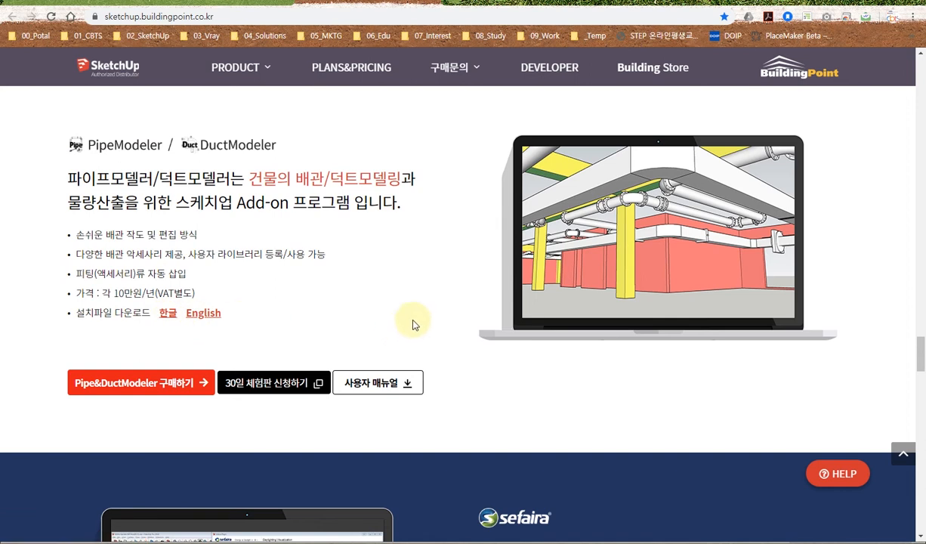
Step: Switch to SketchUp, open the PipeModeler Tool Palette and reposition it over the drawing area
key("alt+Tab")
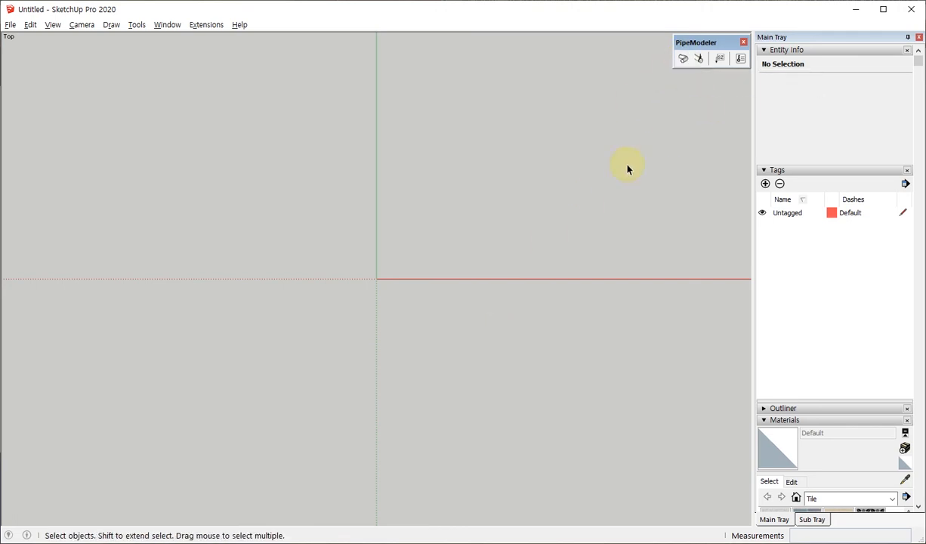
left_click(683, 66)
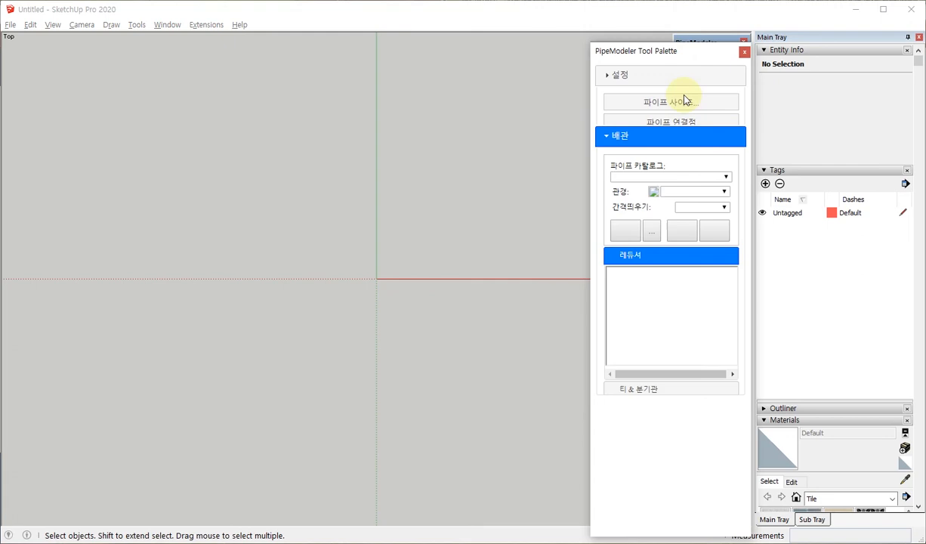
mouse_move(664, 53)
left_mouse_down()
mouse_move(599, 45)
mouse_move(578, 53)
mouse_move(654, 47)
left_mouse_up()
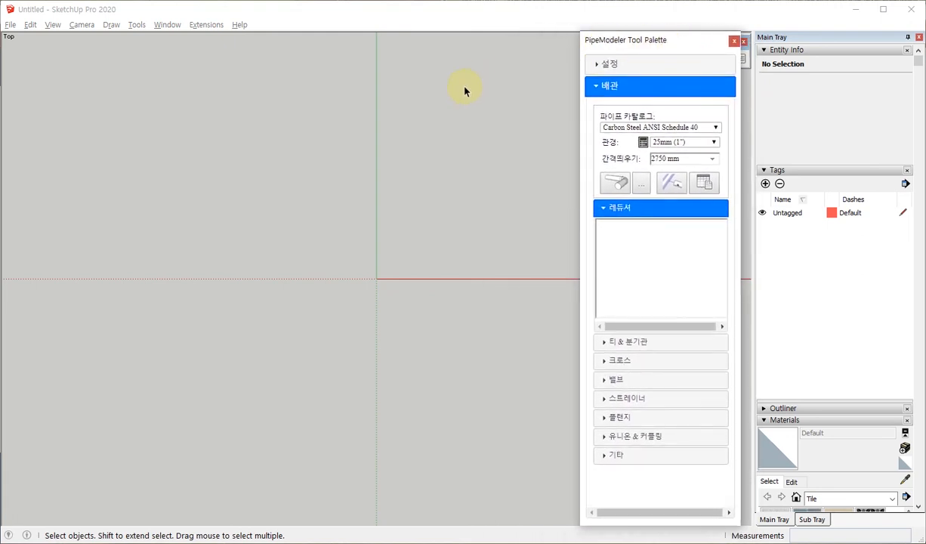
left_click(435, 110)
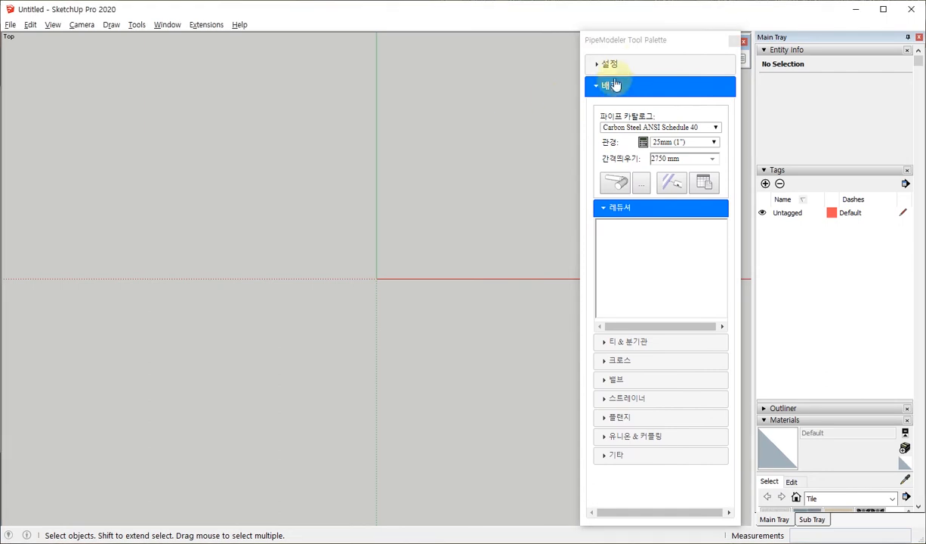
Step: Examine the nominal, outer and inner diameters of the PVC 2040 catalog in the Pipe Size settings, leaving them unedited
left_click(633, 66)
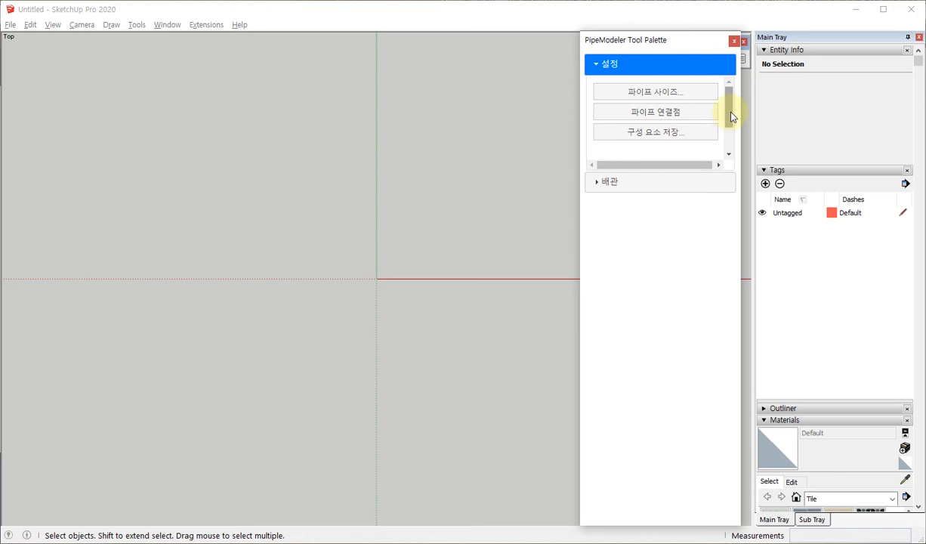
mouse_move(732, 117)
left_mouse_down()
mouse_move(724, 155)
mouse_move(728, 102)
left_mouse_up()
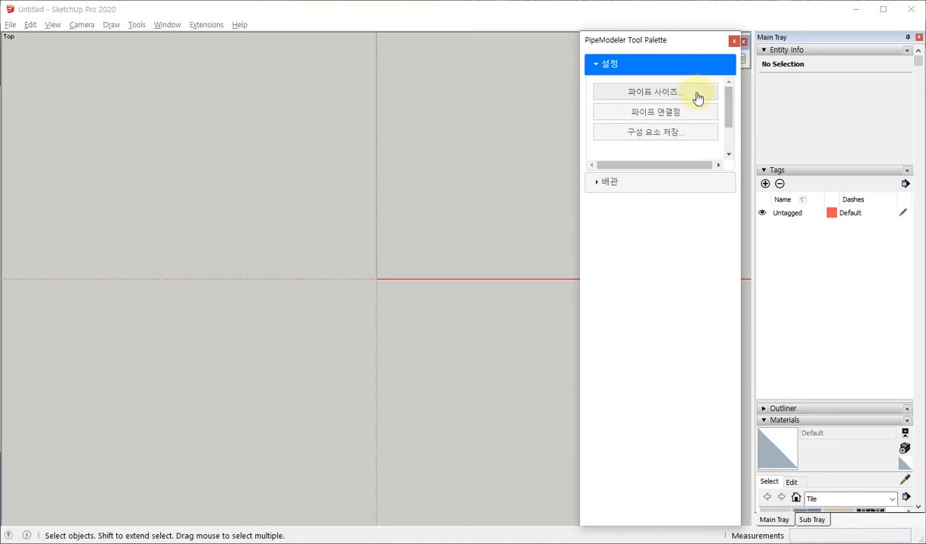
left_click(698, 99)
left_click_drag(682, 41, 446, 127)
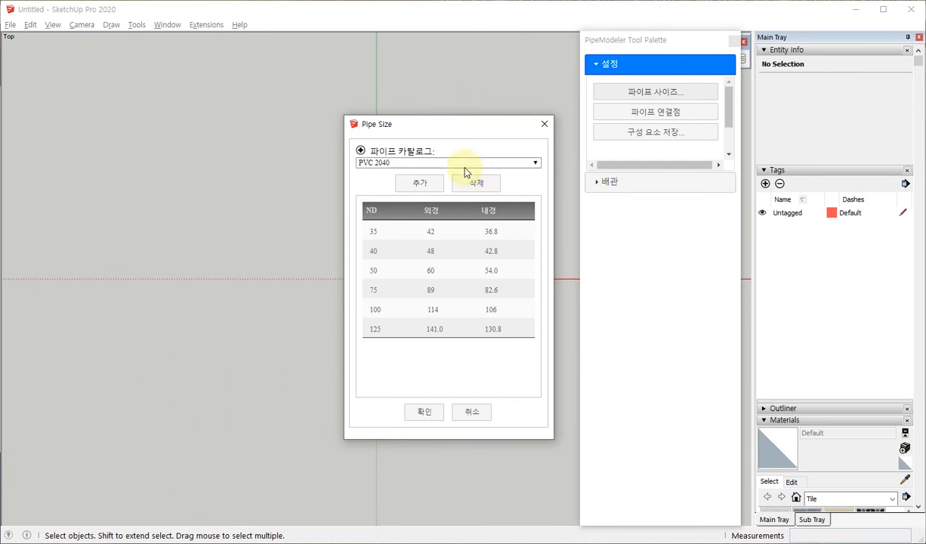
left_click(485, 249)
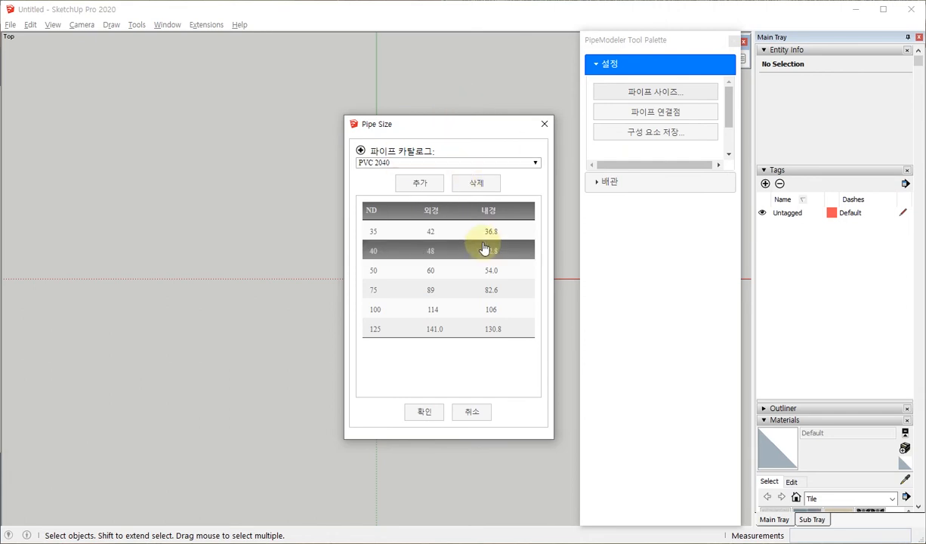
left_click(469, 284)
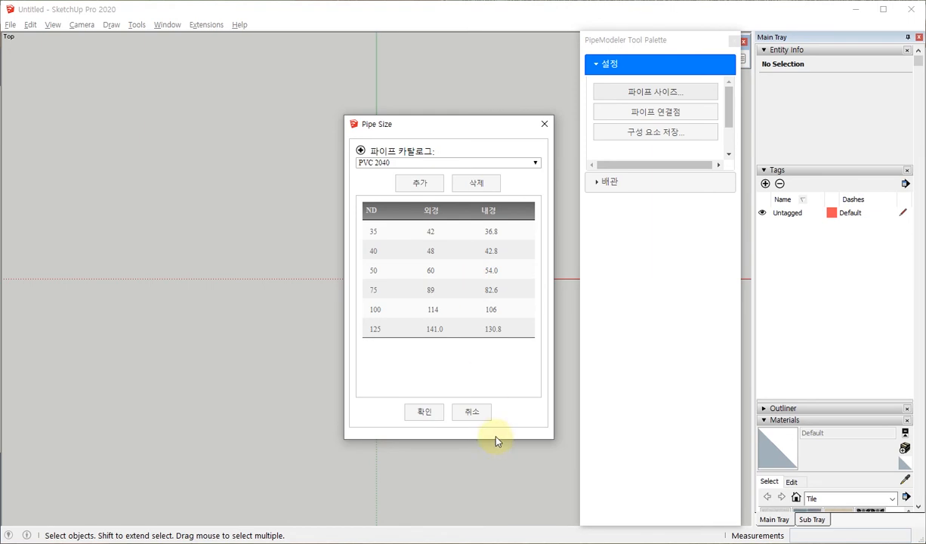
left_click(485, 415)
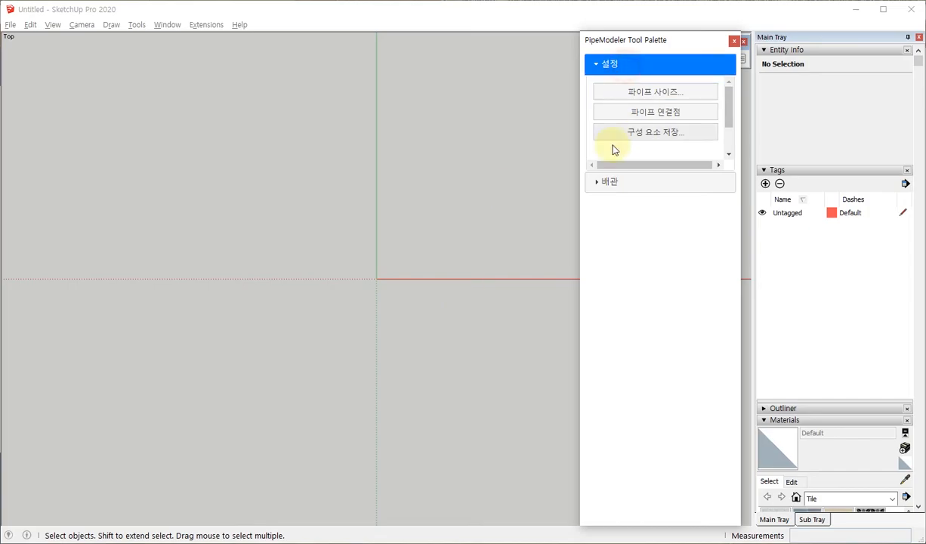
Step: Return to the piping (배관) settings and select Carbon Steel ANSI Schedule 40 as the pipe catalog
left_click(612, 183)
left_click(628, 180)
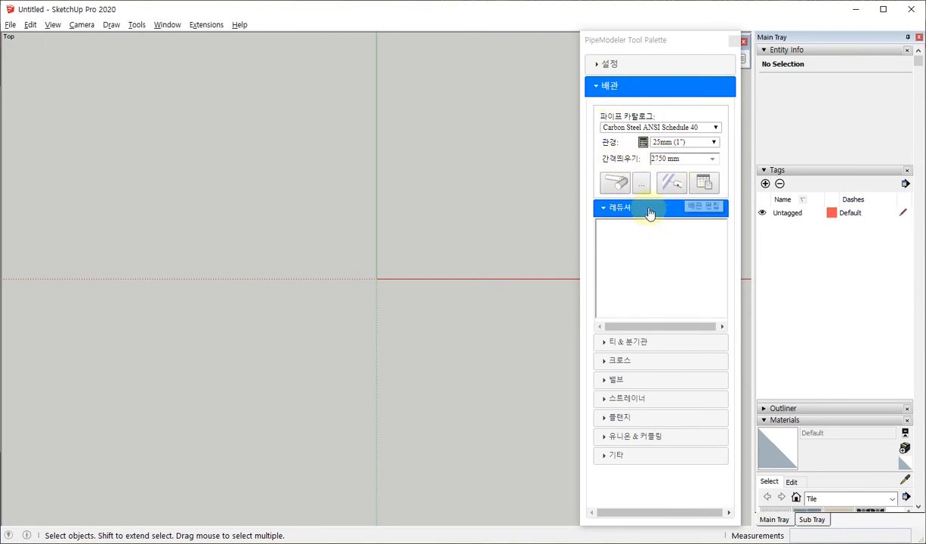
left_click(702, 126)
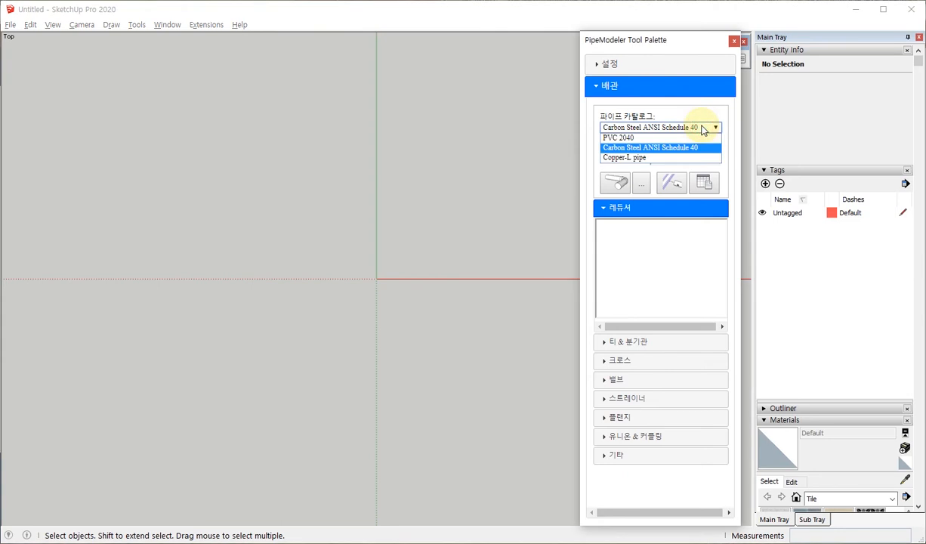
left_click(655, 148)
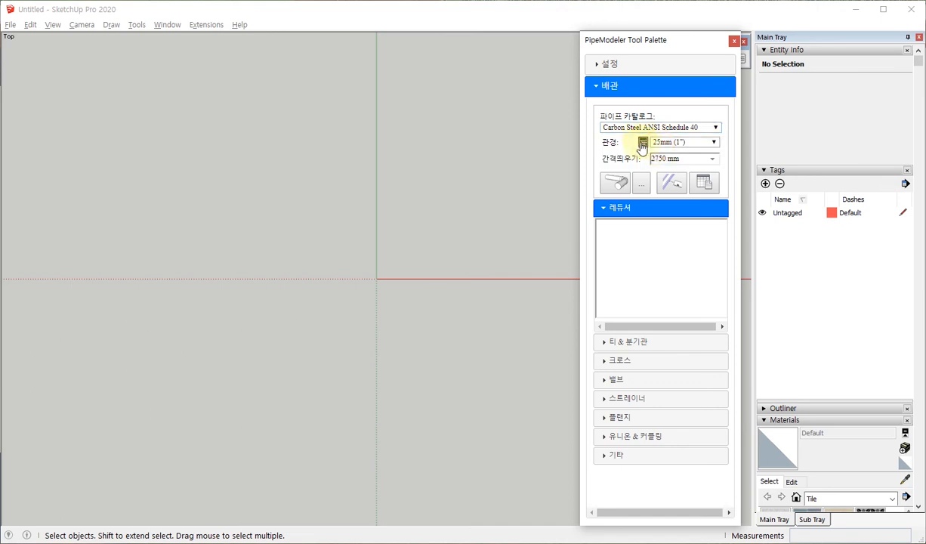
Step: View the flow, pressure loss and velocity fields of the Pipe Size Calculation, then dismiss it without calculating
left_click(643, 143)
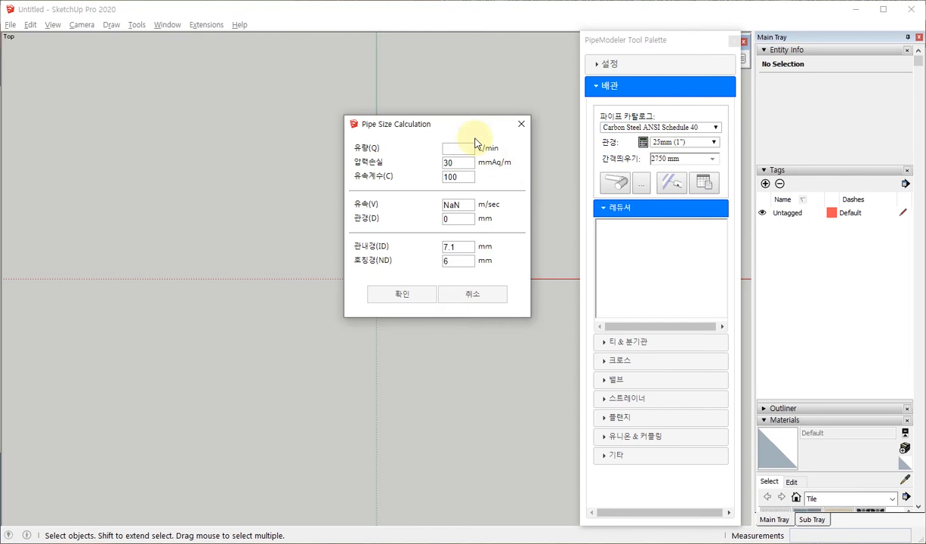
left_click_drag(461, 131, 511, 134)
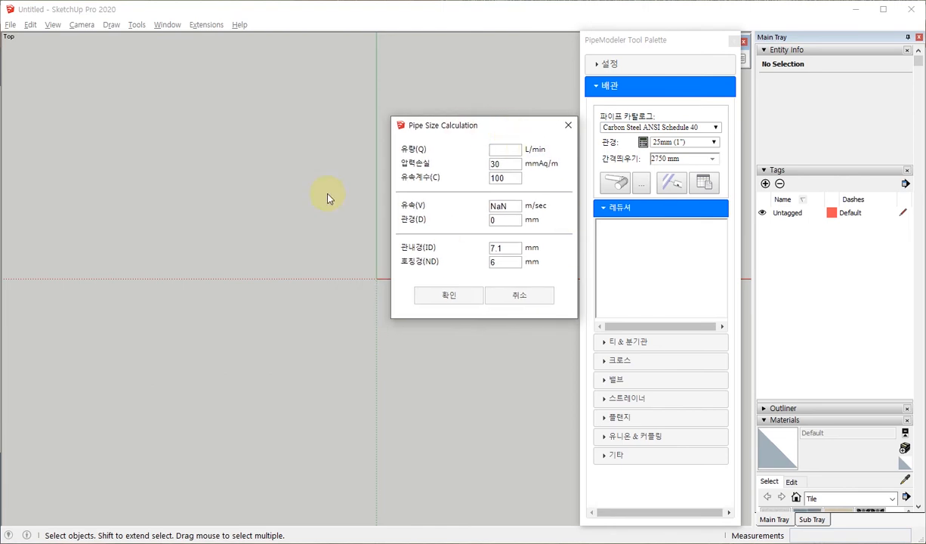
left_click(526, 301)
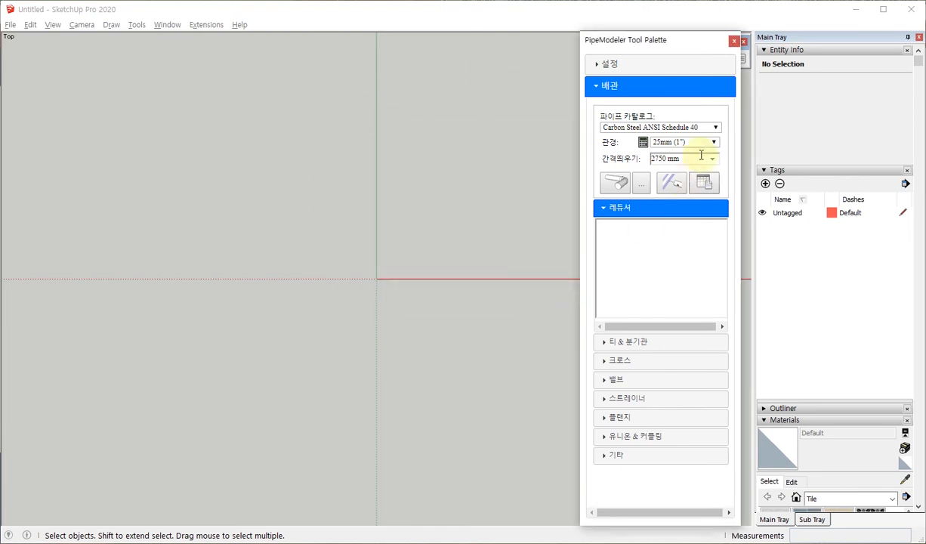
Step: Set the pipe diameter to 100mm (4") and keep the offset (간격띄우기) at 2750 mm
left_click(714, 143)
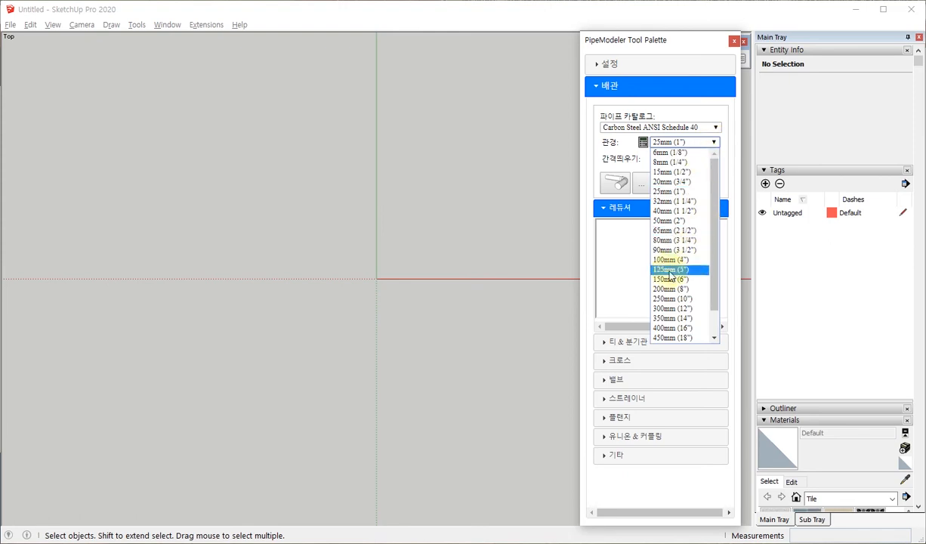
left_click(675, 260)
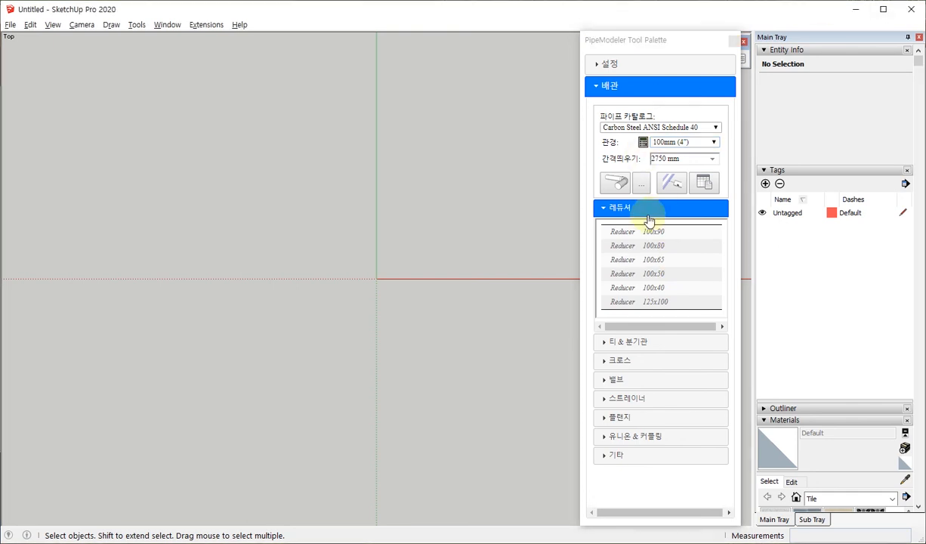
left_click(712, 158)
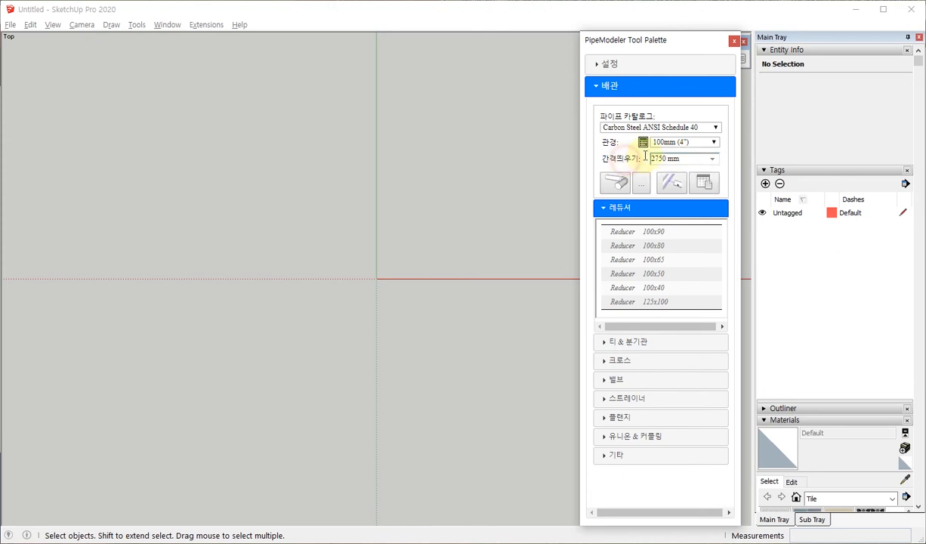
left_click(658, 157)
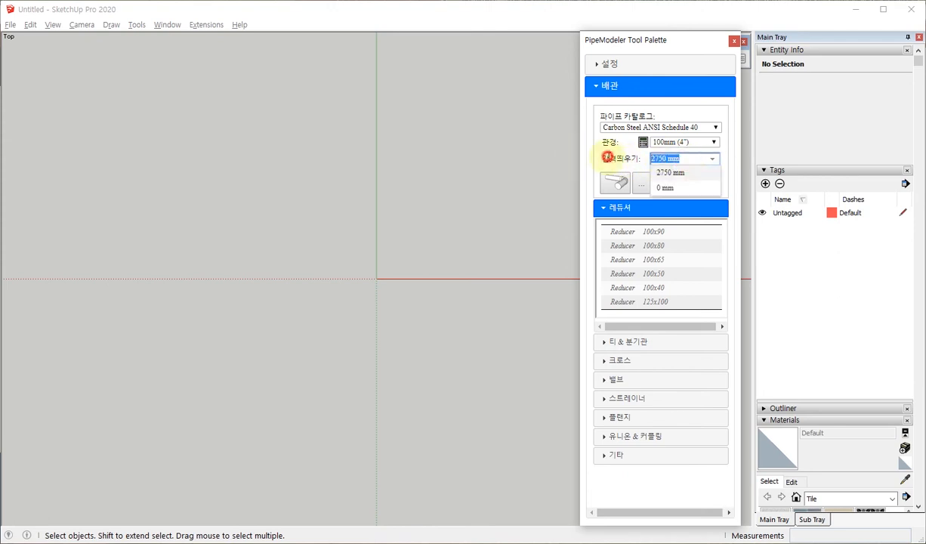
left_click(606, 157)
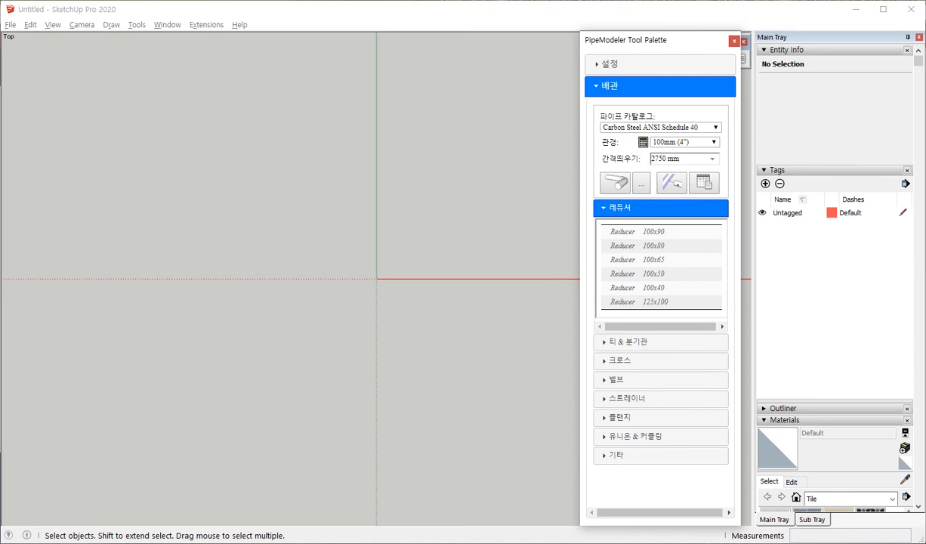
left_click(685, 185)
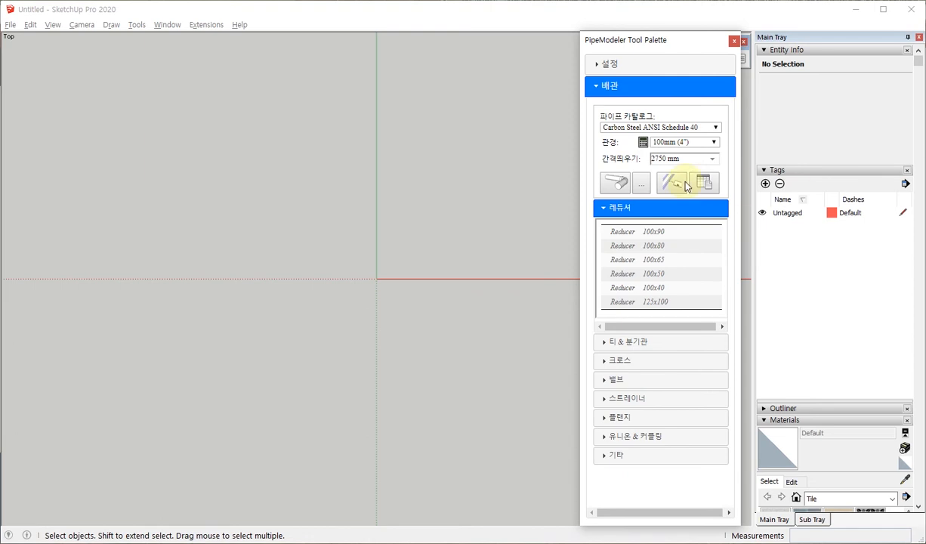
Step: Review the Tee, Union and Flange choices in the Carbon Steel ANSI Schedule 40 default fittings and accept the existing selections
left_click(642, 189)
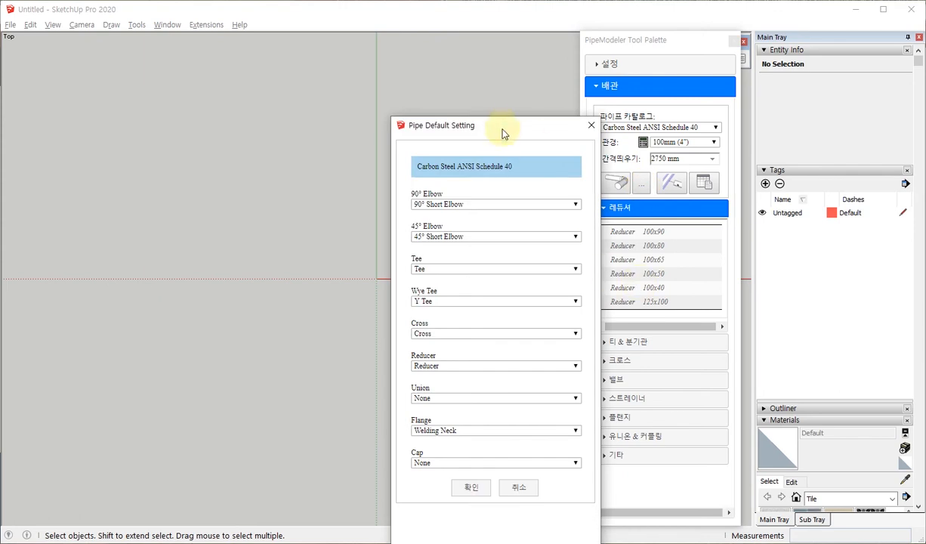
left_click_drag(504, 127, 514, 71)
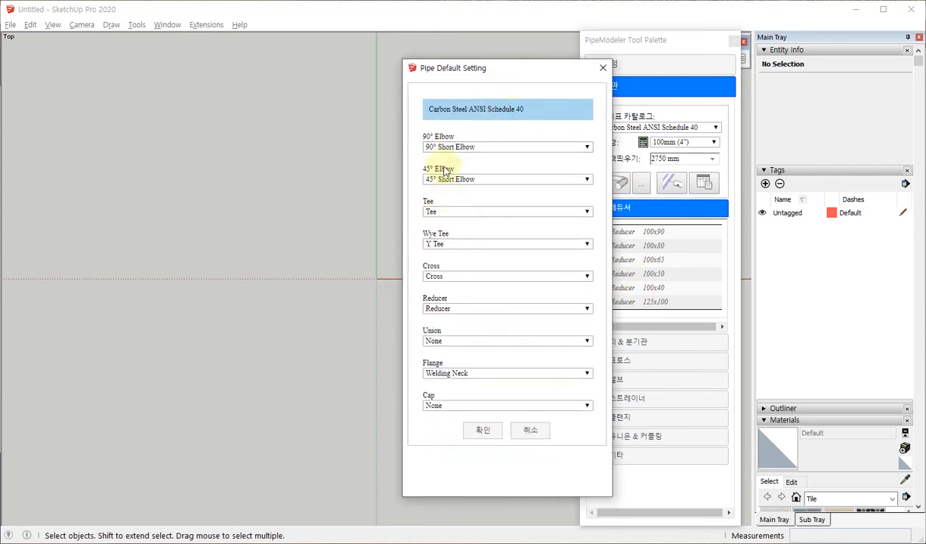
left_click(586, 212)
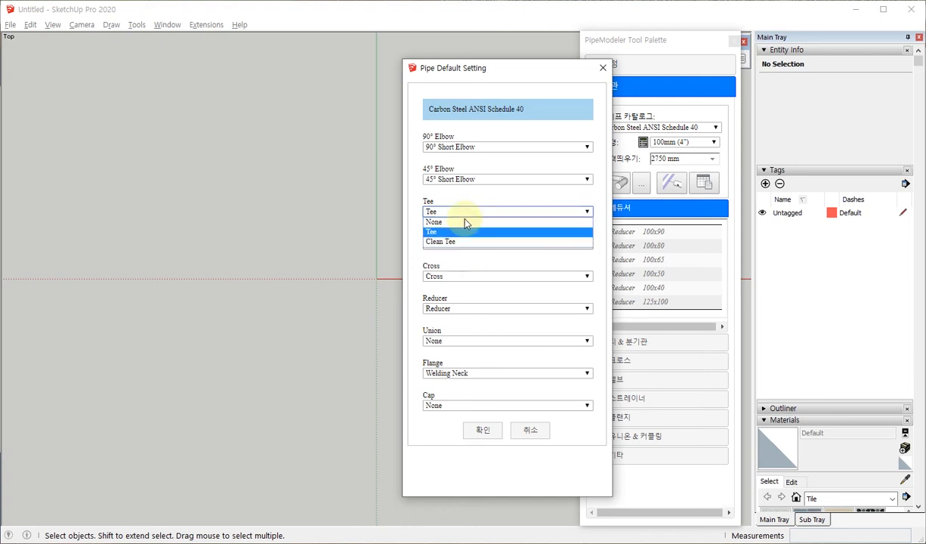
left_click(511, 199)
left_click(467, 342)
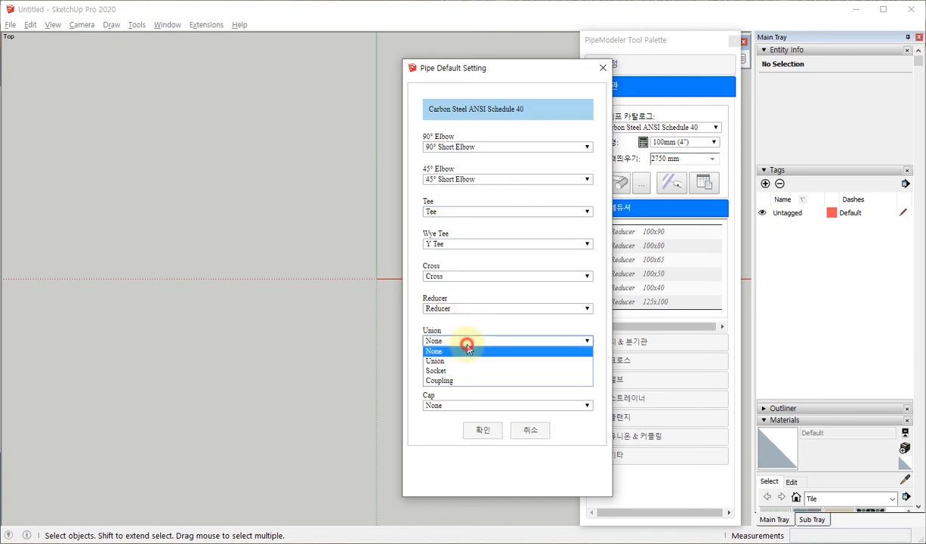
left_click(466, 327)
left_click(474, 373)
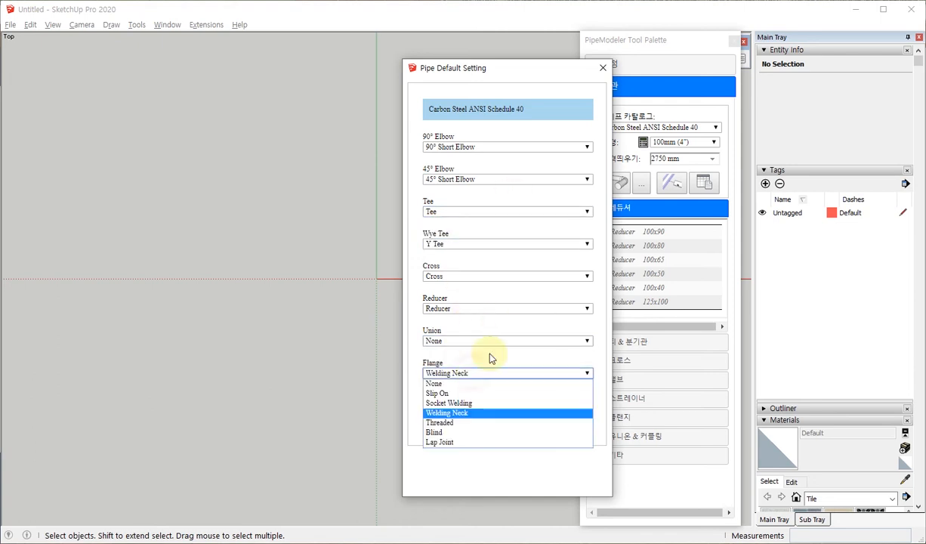
left_click(488, 356)
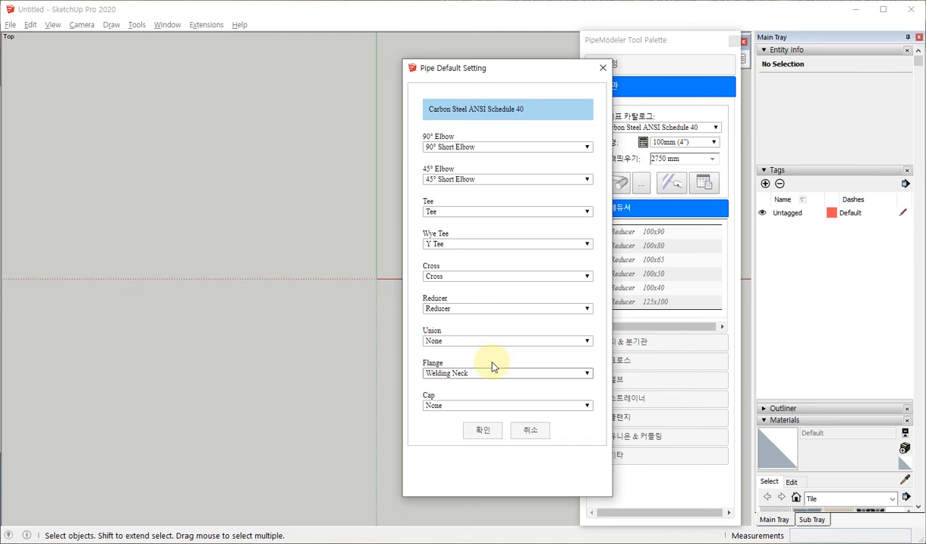
left_click(481, 434)
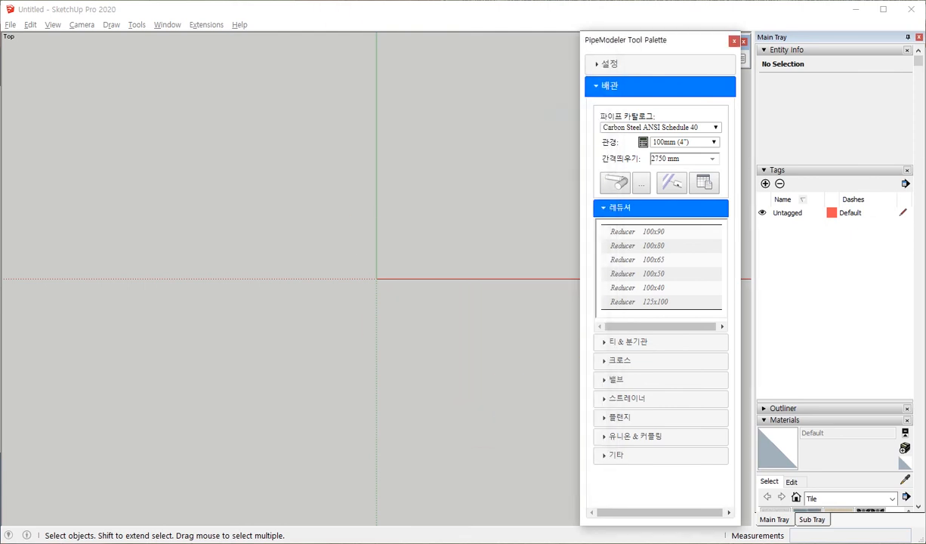
Step: Draw a 1500 mm pipe along the red axis, starting at a free point near the origin
left_click(614, 186)
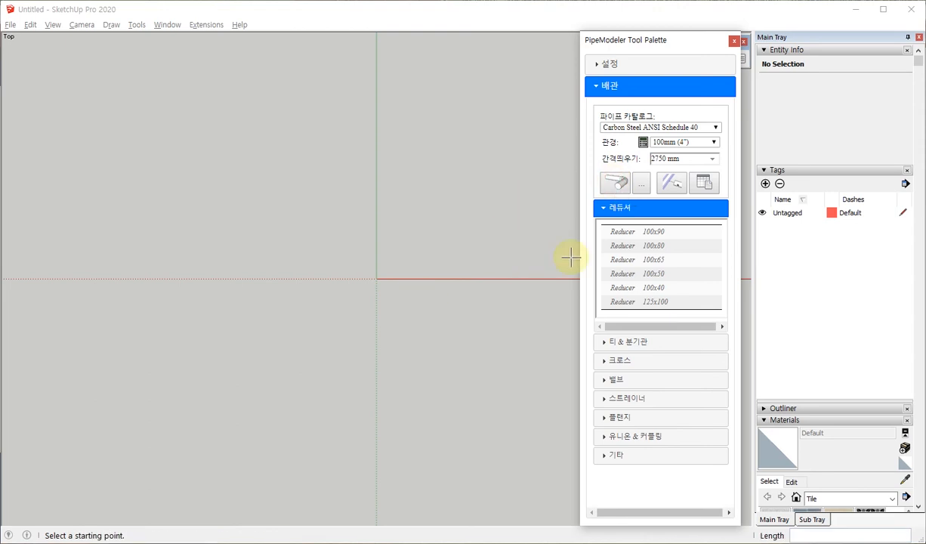
middle_click(334, 234)
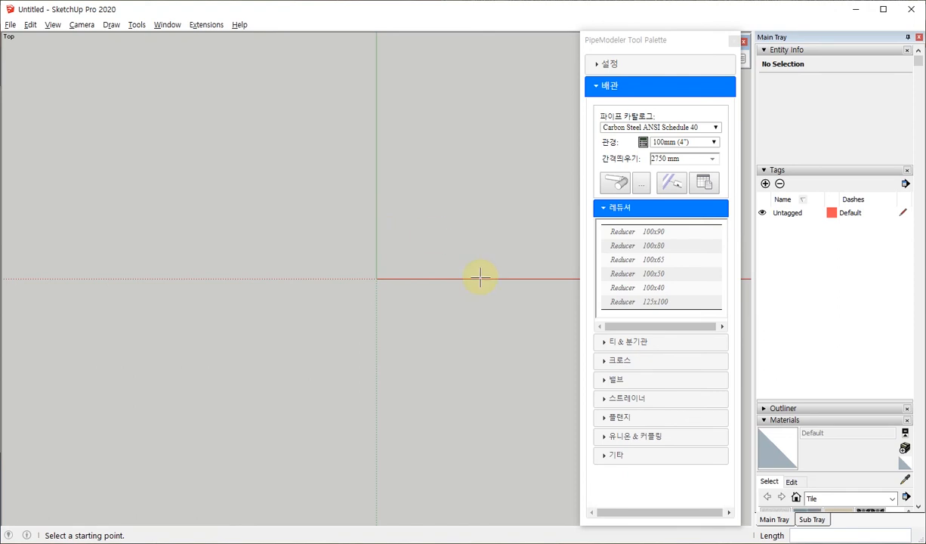
scroll(219, 263, "down", 2)
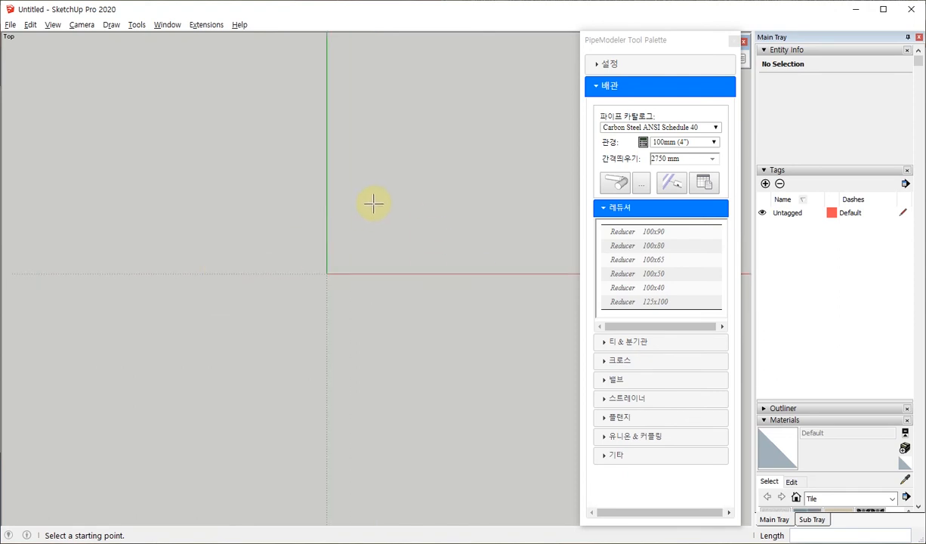
left_click(356, 224)
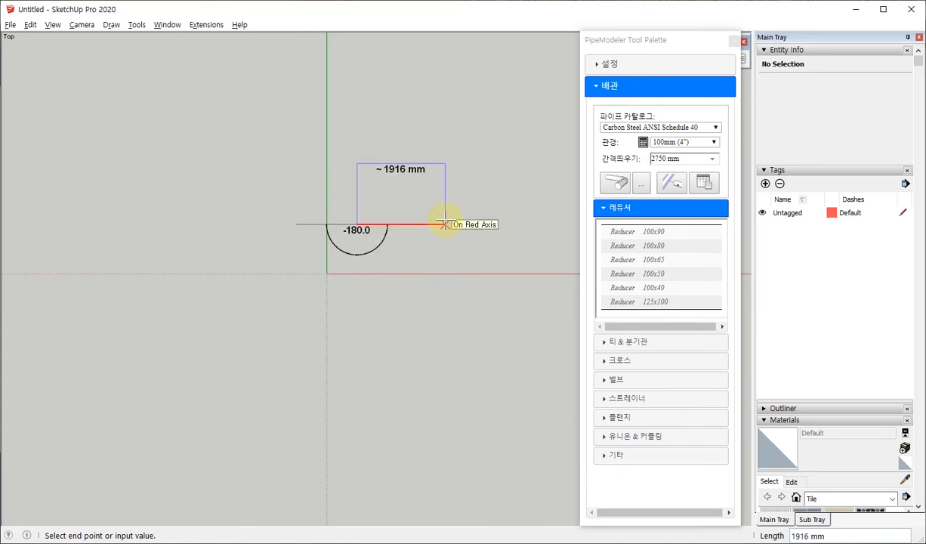
type("1500")
key("Return")
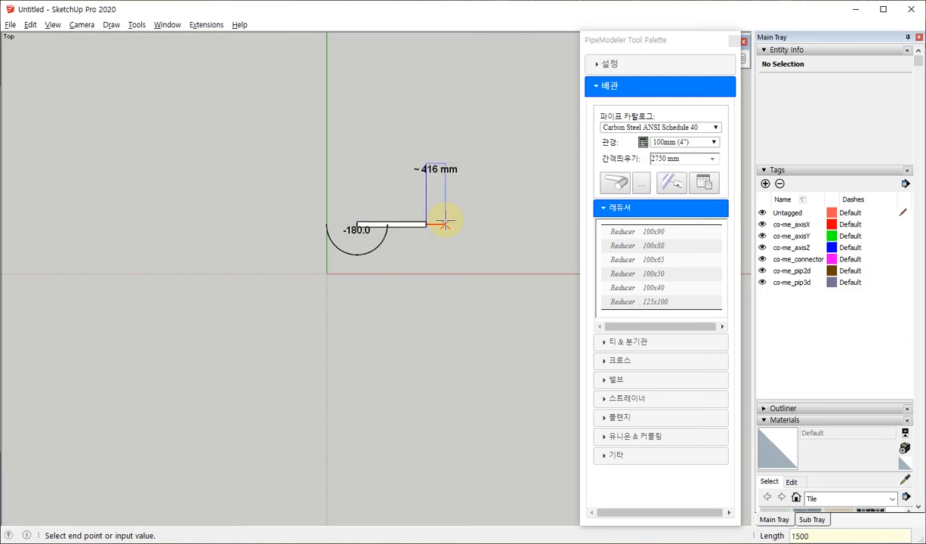
Step: Continue the pipe run with a 1000 mm segment at a right angle, parallel to the green axis
scroll(476, 168, "up", 2)
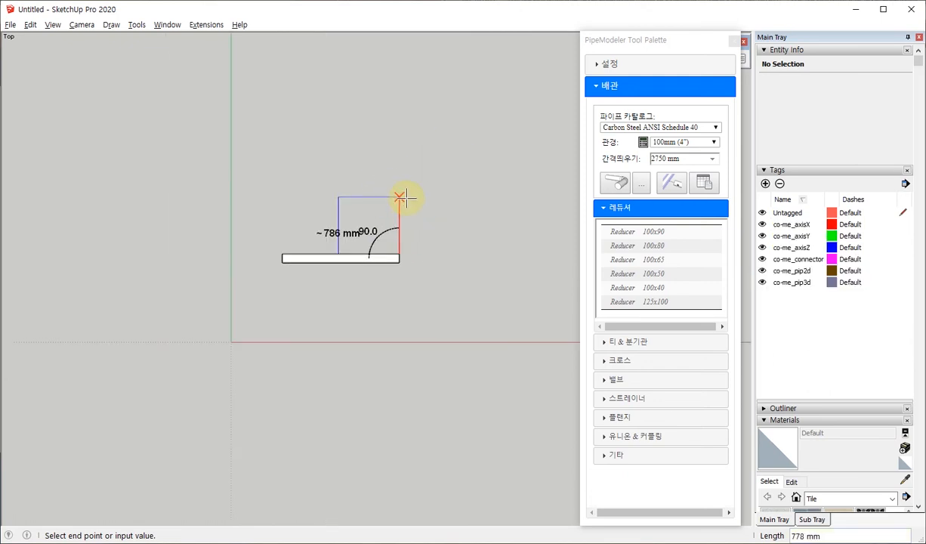
scroll(397, 197, "up", 2)
scroll(368, 212, "up", 2)
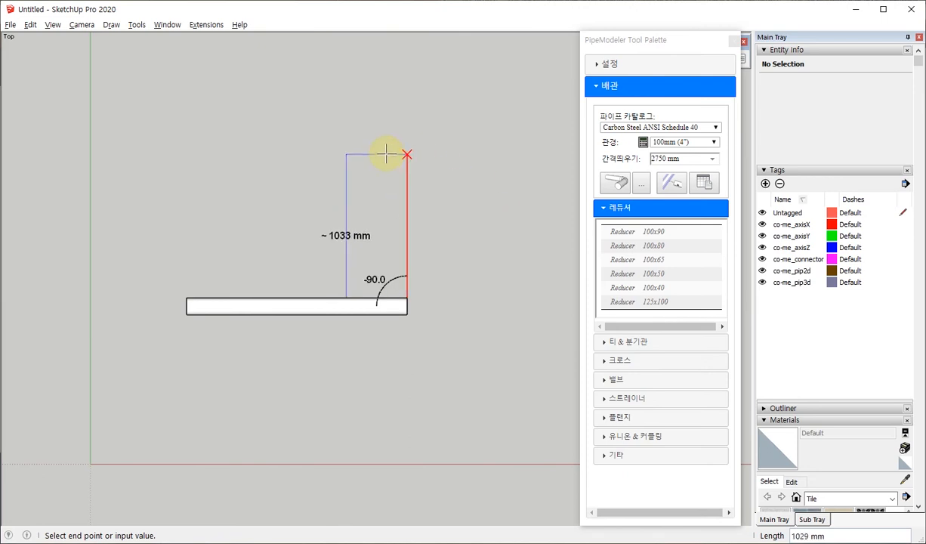
type("1")
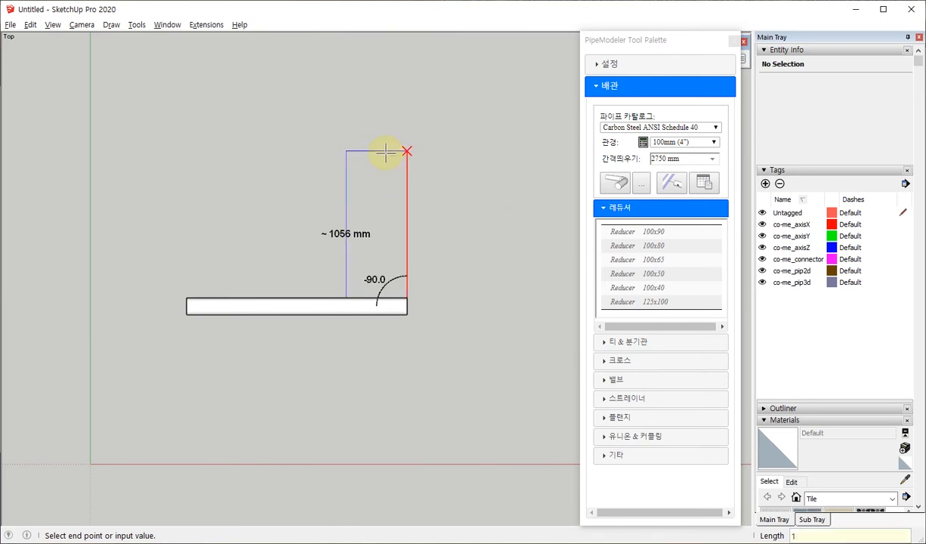
type("000")
key("Return")
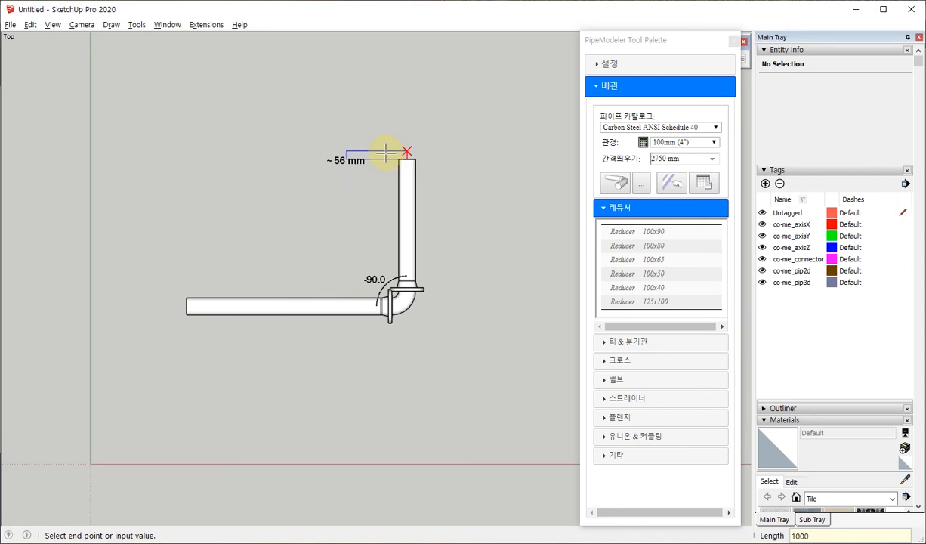
Step: Leave pipe drawing and examine the flanged elbow between the two pipes in 3D from several sides
key("space")
middle_click_drag(438, 265, 207, 130)
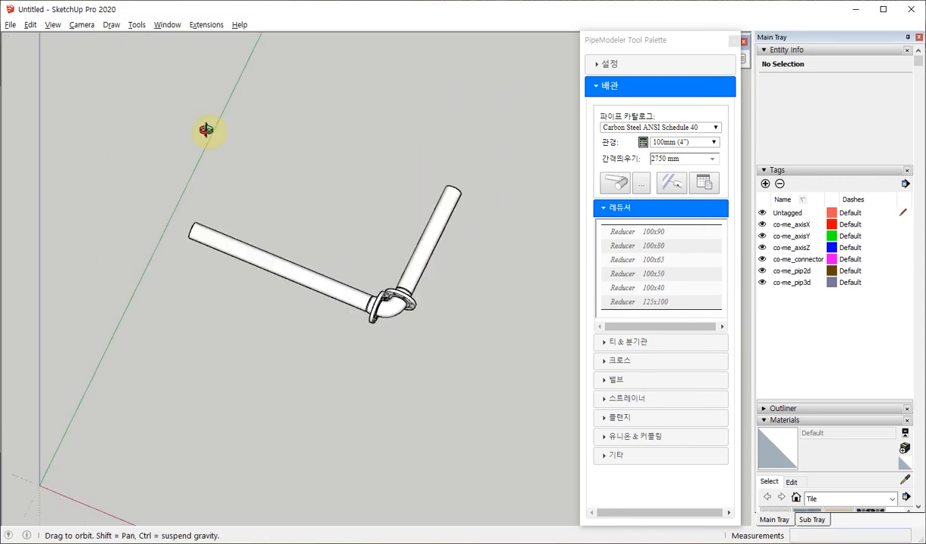
middle_click_drag(450, 332, 340, 276)
scroll(341, 270, "up", 2)
scroll(270, 259, "down", 2)
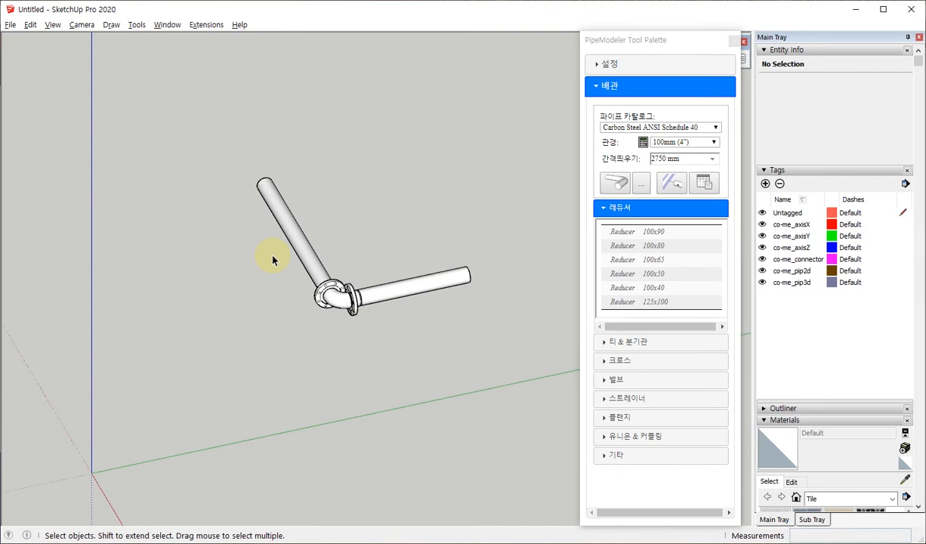
middle_click_drag(273, 260, 399, 286)
scroll(249, 266, "up", 3)
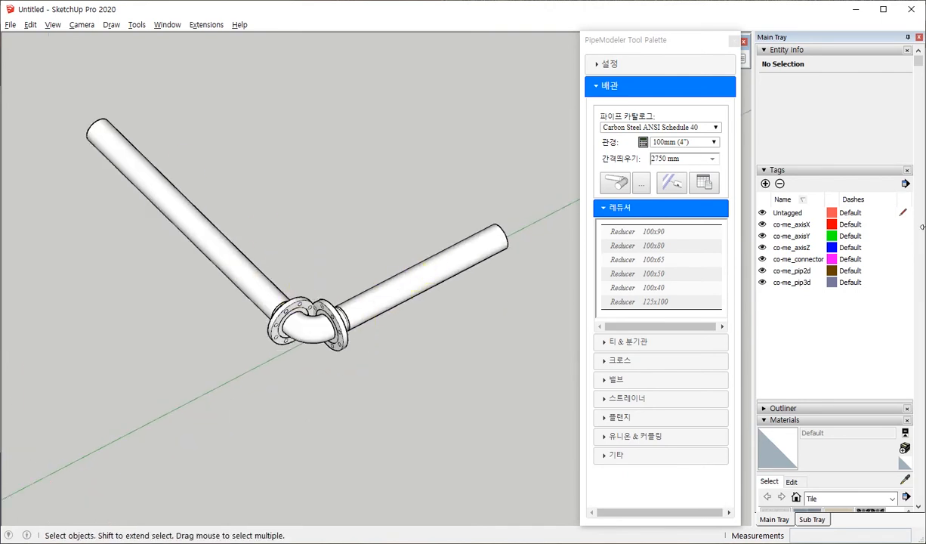
middle_click_drag(374, 295, 9, 223)
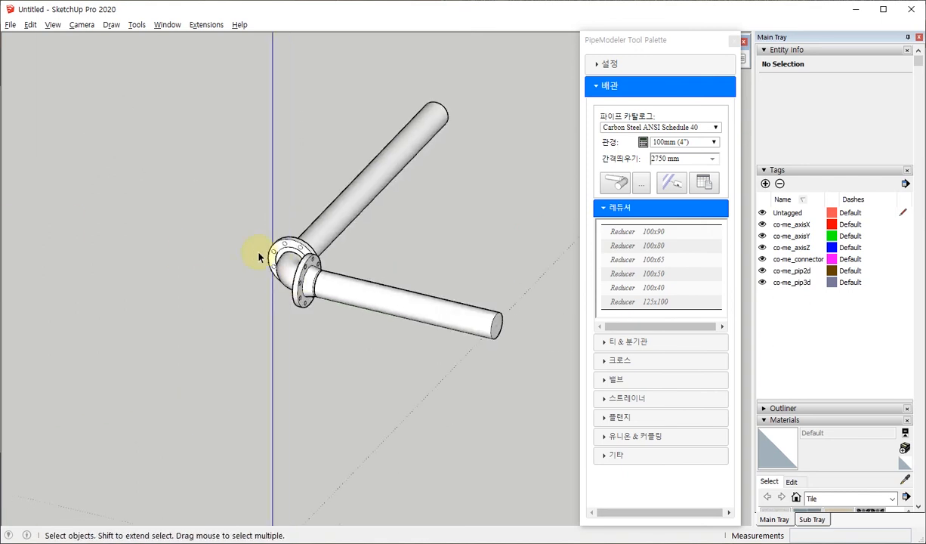
scroll(260, 252, "down", 2)
middle_click_drag(410, 276, 408, 279)
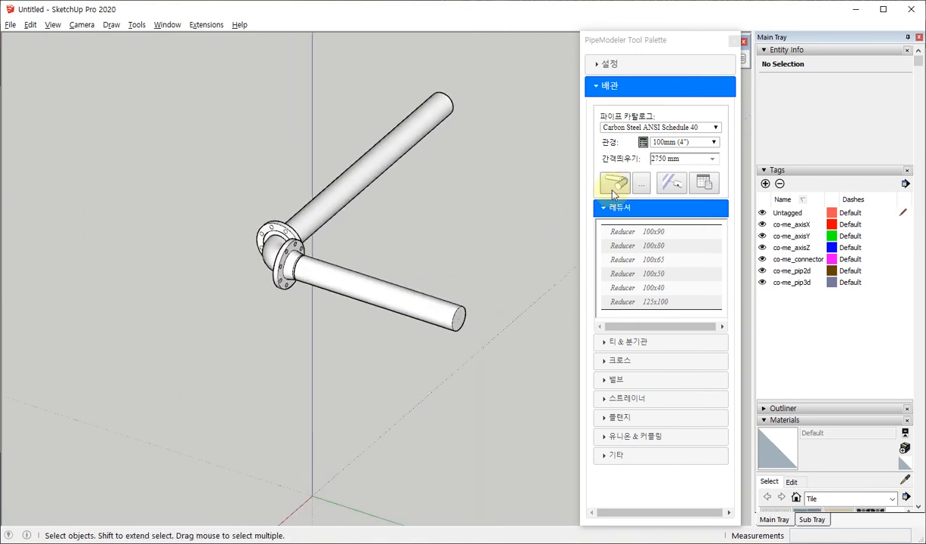
Step: Resume the run from the open end of the 1000 mm pipe with a segment about 1529 mm long, parallel to the red axis
left_click(615, 182)
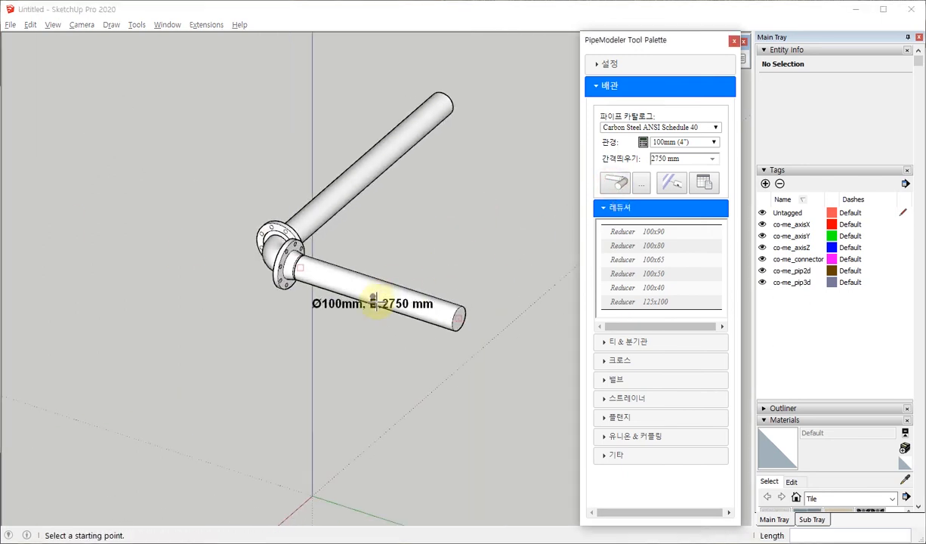
middle_click_drag(372, 306, 314, 320)
scroll(367, 276, "up", 4)
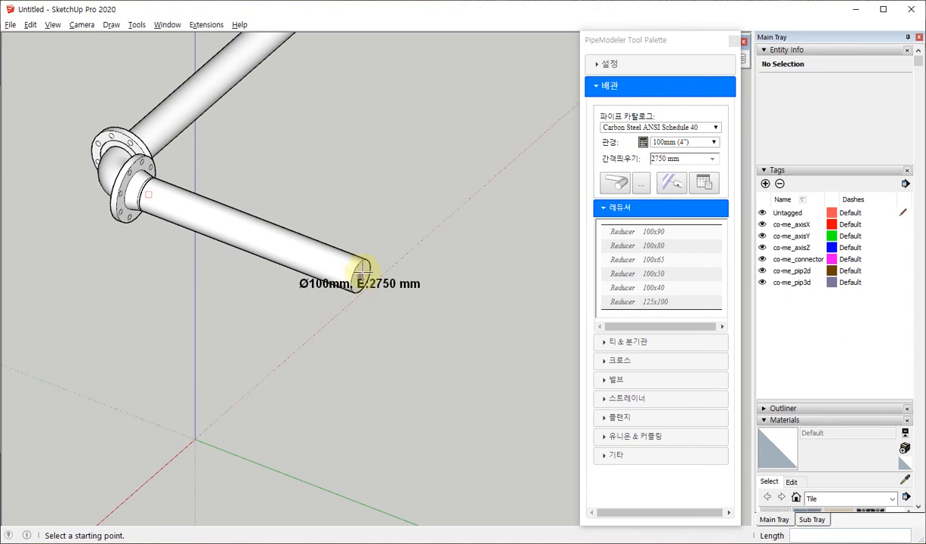
left_click(362, 269)
scroll(228, 304, "down", 3)
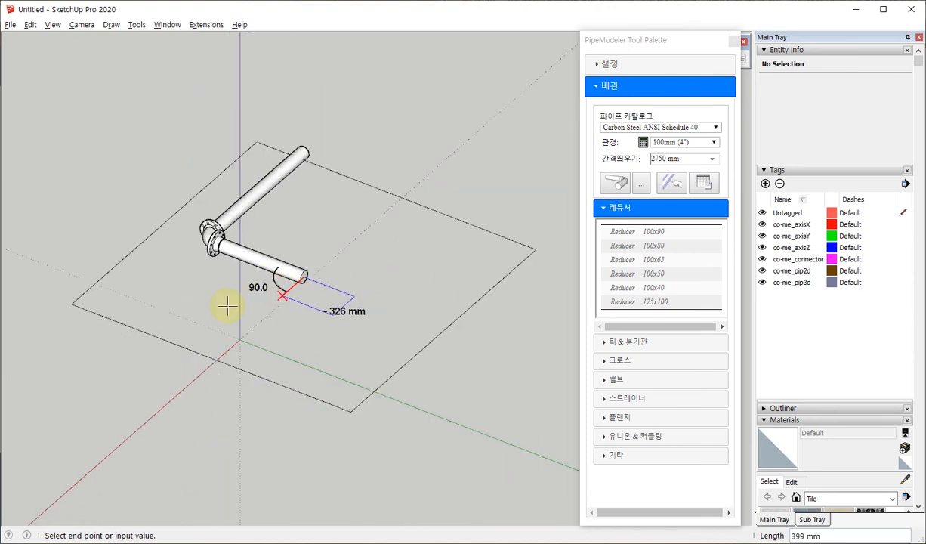
middle_click_drag(227, 304, 343, 261)
scroll(343, 260, "down", 2)
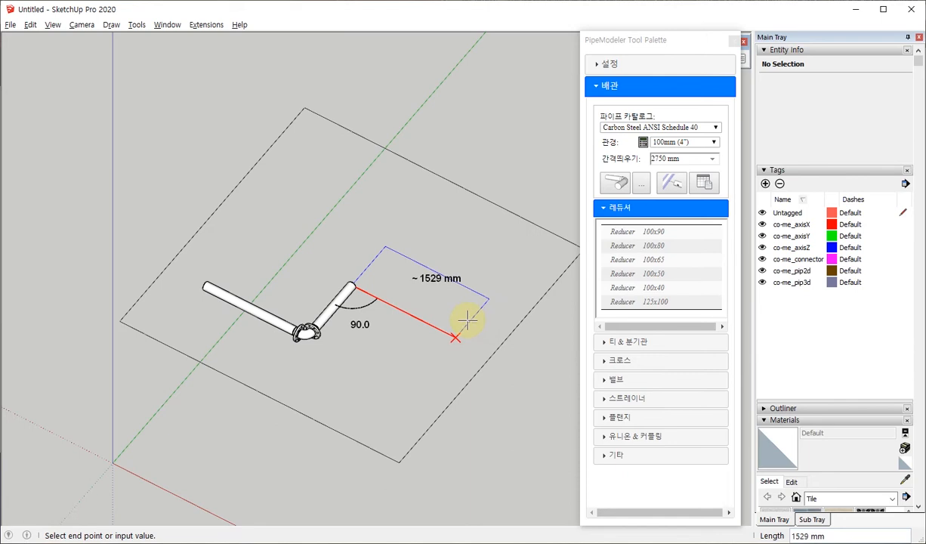
left_click(465, 321)
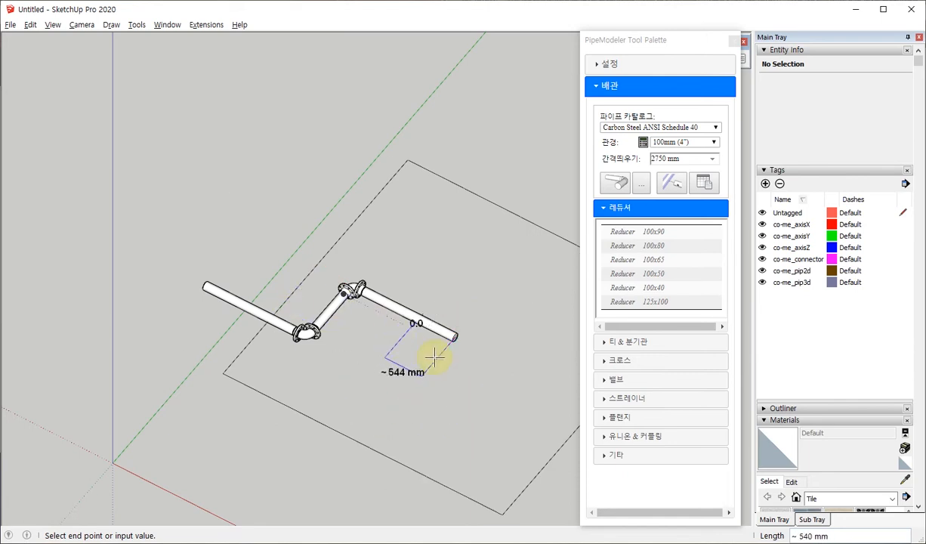
Step: Shorten and re-extend the third pipe several times along its own line, finishing with an extension of about 769 mm
middle_click_drag(416, 349, 222, 263)
scroll(242, 268, "up", 4)
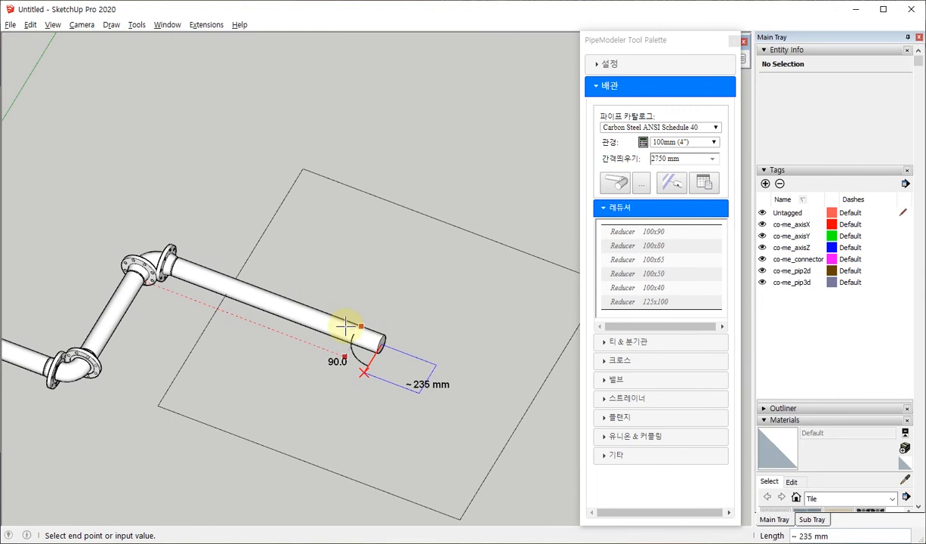
left_click(256, 301)
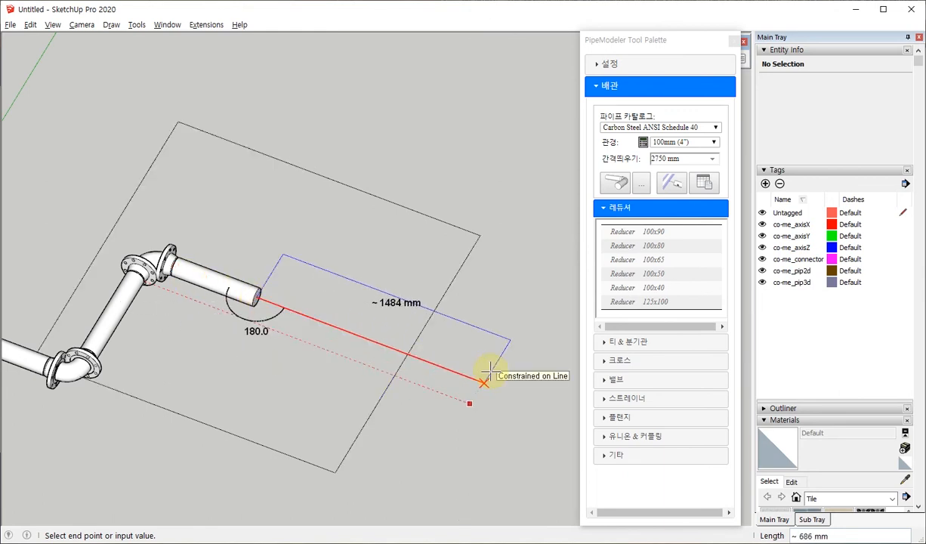
left_click(490, 371)
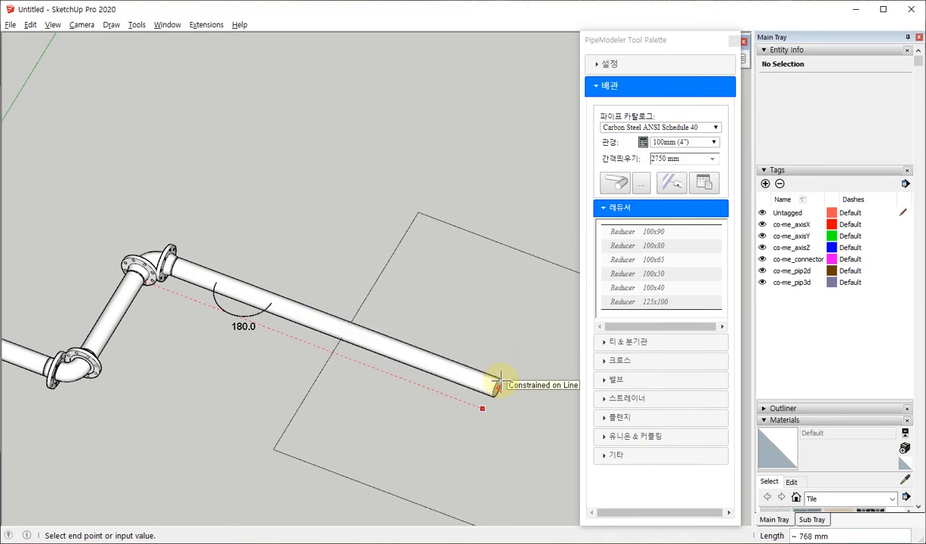
left_click(239, 289)
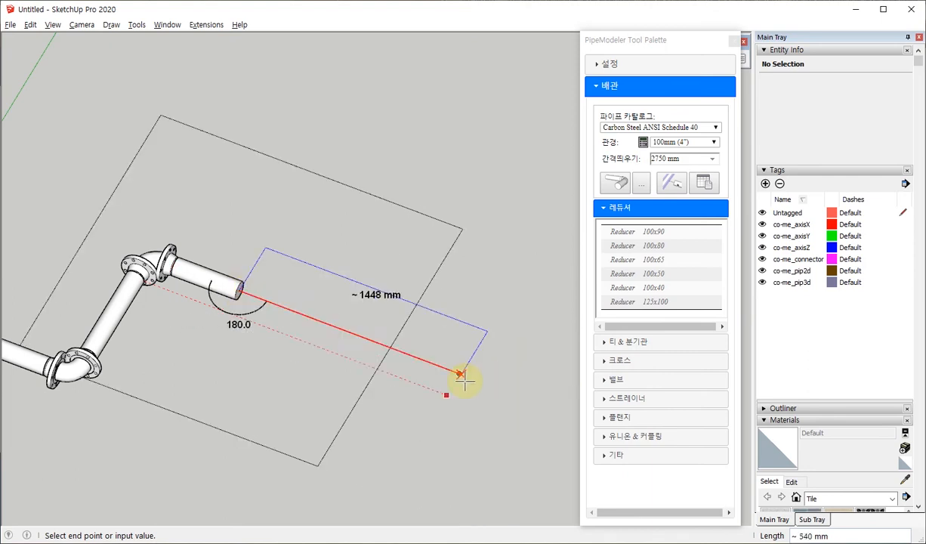
left_click(481, 386)
left_click(306, 323)
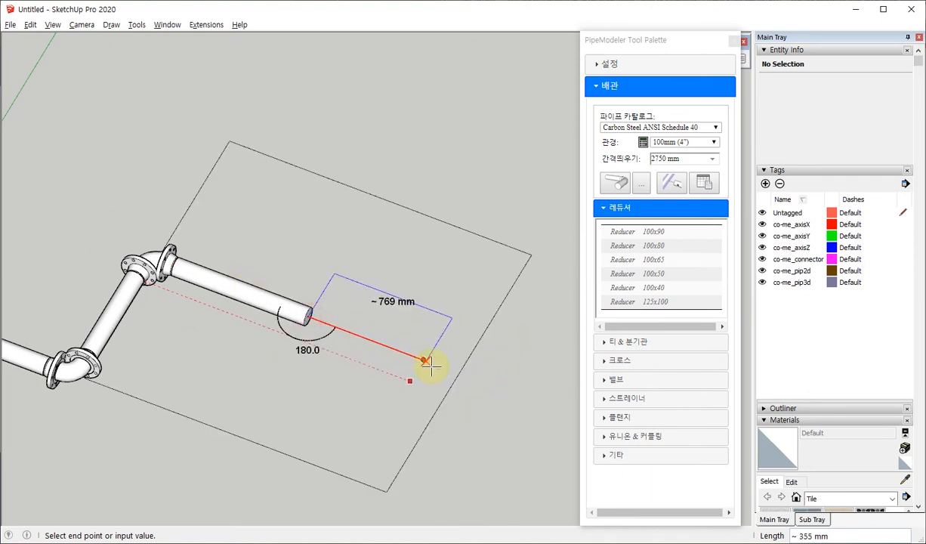
left_click(433, 363)
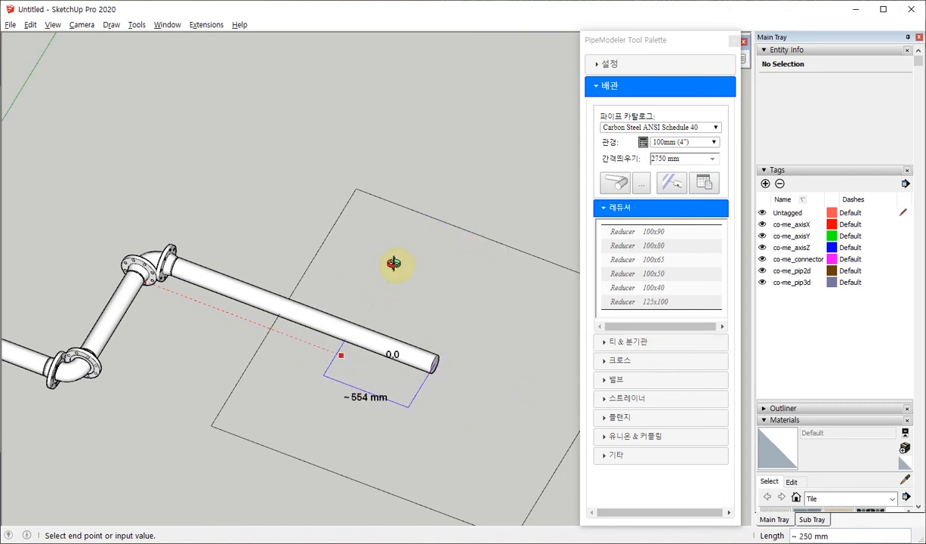
Step: In the top view, change the diameter to 50mm (2") and continue the run about 1038 mm at a right angle, parallel to the green axis
middle_click_drag(393, 264, 426, 267)
key("F2")
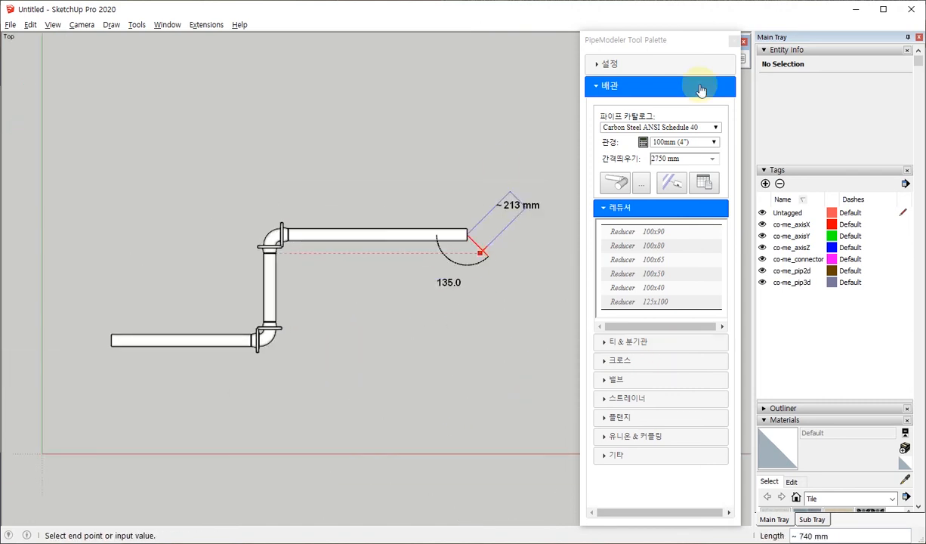
left_click(713, 143)
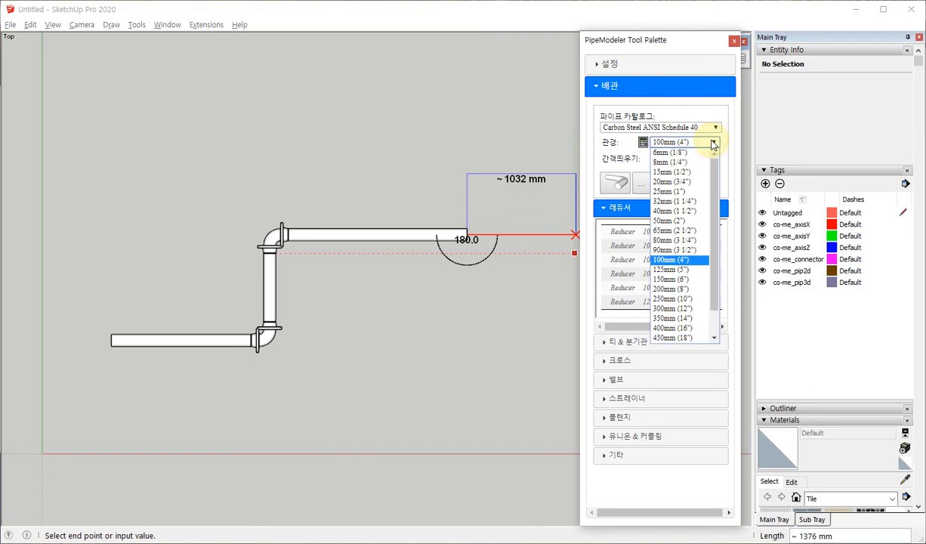
left_click(664, 221)
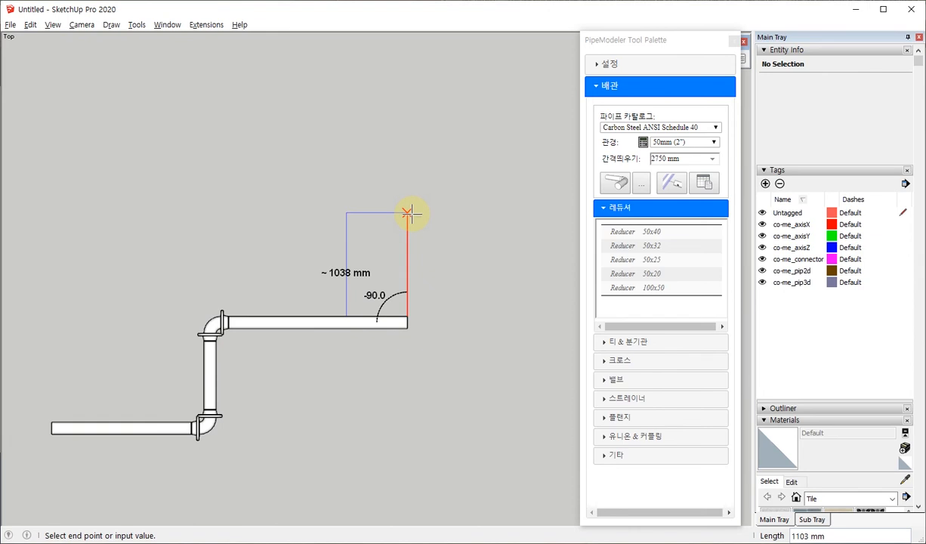
left_click(407, 213)
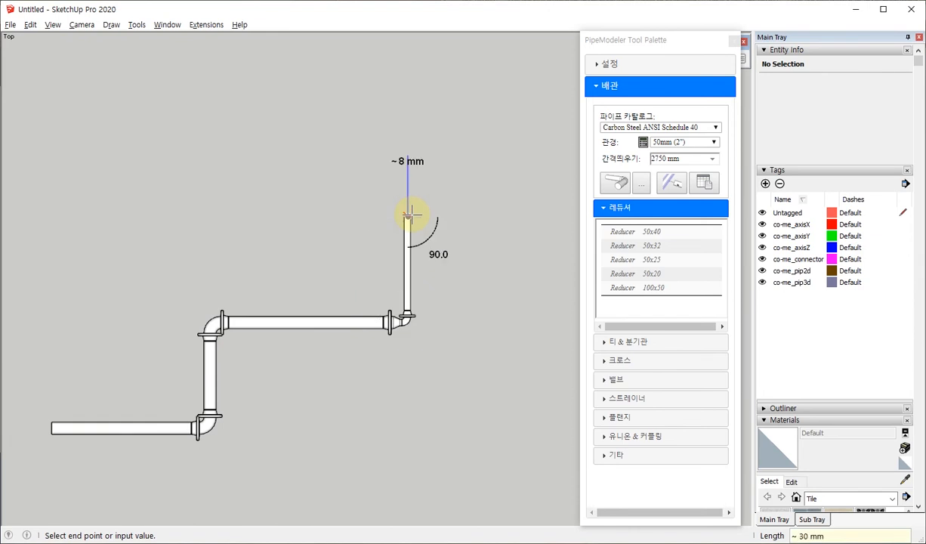
Step: Examine the reducer, elbow and flanges joining the 100 mm and 50 mm pipes in plan, then end drawing and inspect them in 3D
scroll(424, 337, "up", 3)
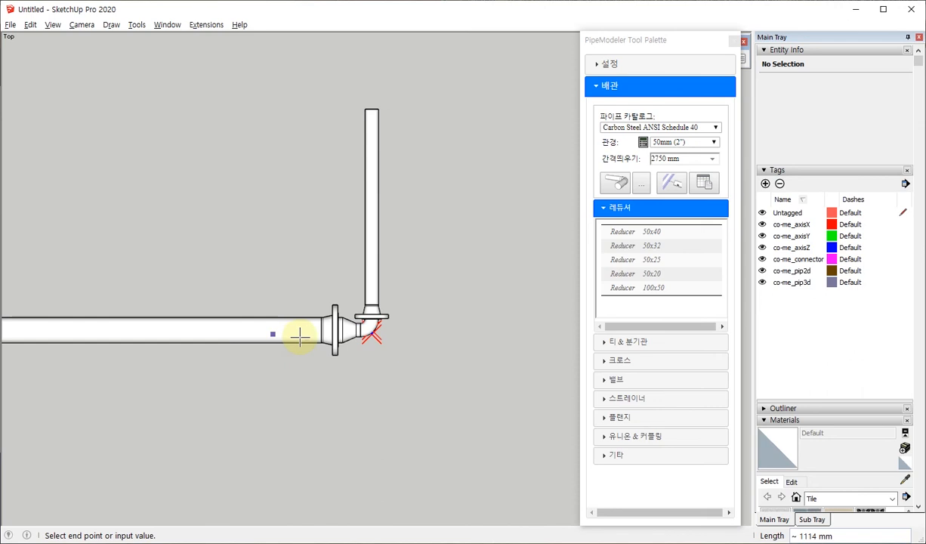
scroll(368, 320, "up", 2)
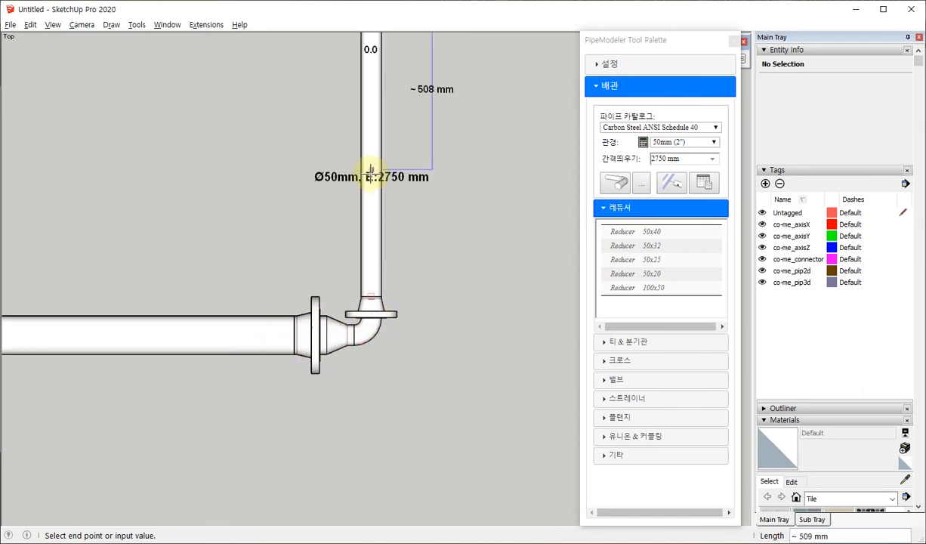
scroll(378, 325, "down", 2)
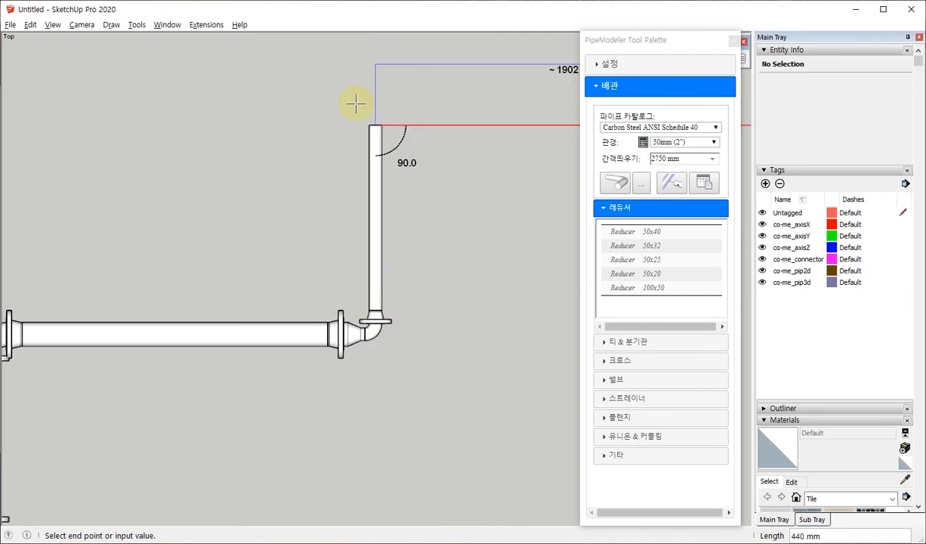
key("space")
middle_click_drag(265, 211, 151, 98)
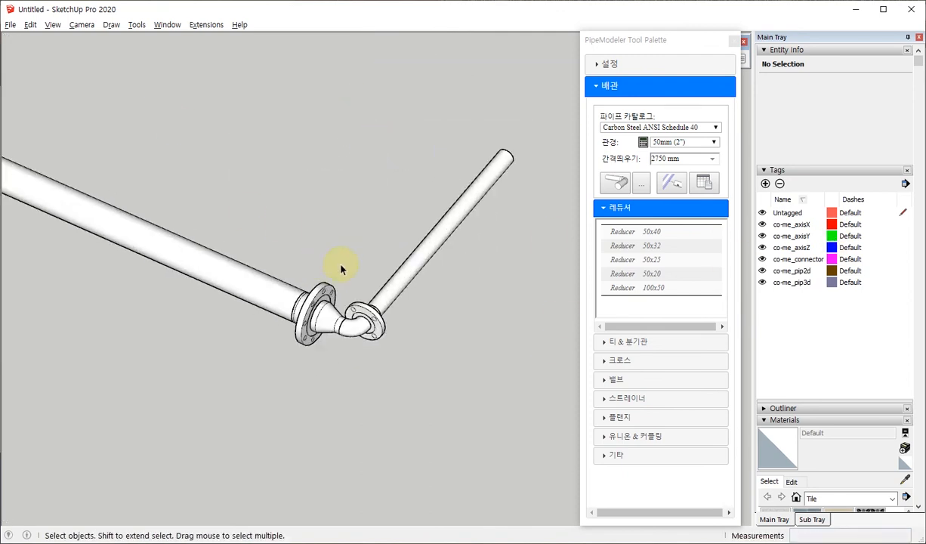
scroll(347, 294, "up", 3)
scroll(281, 363, "down", 2)
middle_click_drag(281, 361, 212, 227)
scroll(227, 289, "down", 3)
middle_click_drag(228, 289, 273, 309)
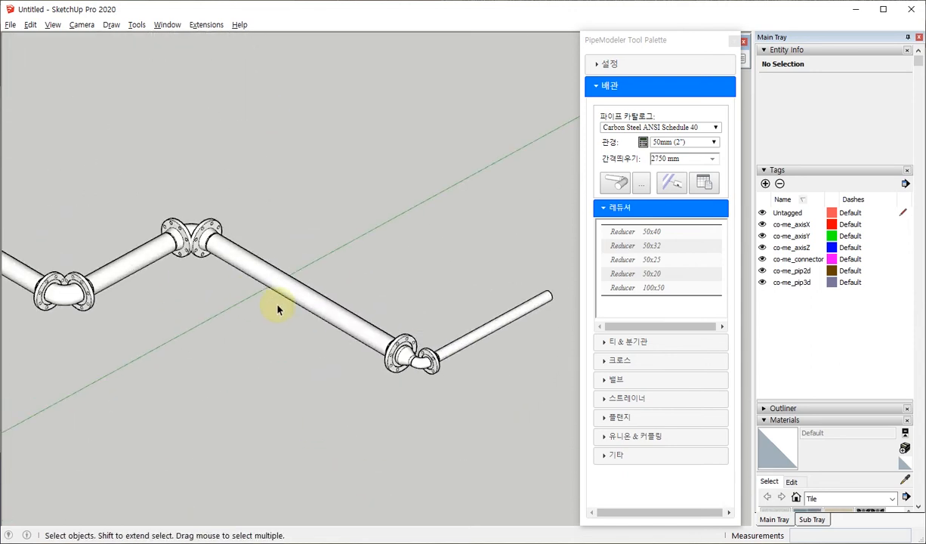
Step: Open the dynamic component options of the 100 mm pipe that leads into the reducer and clear the view of that pipe
mouse_move(184, 254)
middle_mouse_down()
mouse_move(256, 342)
mouse_move(420, 368)
mouse_move(360, 309)
mouse_move(379, 275)
mouse_move(415, 294)
mouse_move(227, 269)
mouse_move(306, 280)
middle_mouse_up()
scroll(306, 281, "up", 3)
left_click(324, 264)
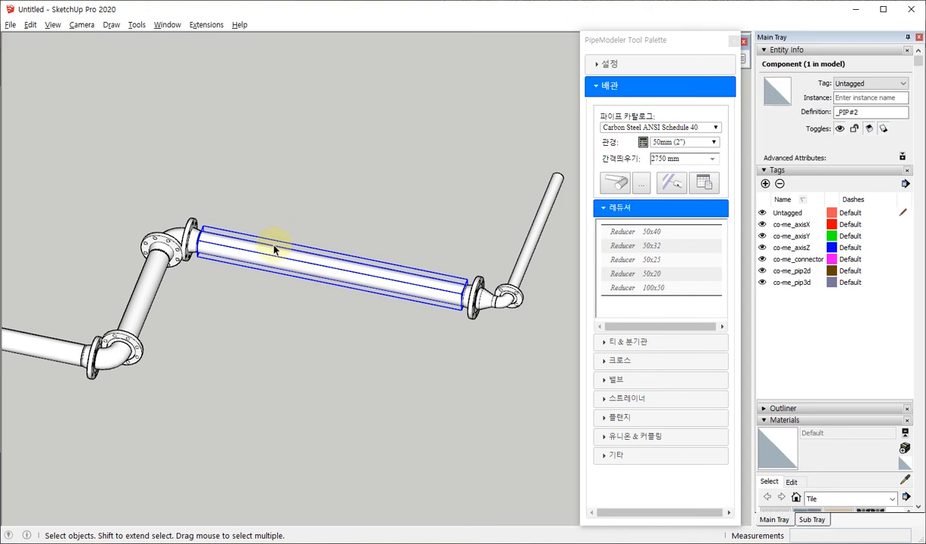
right_click(243, 249)
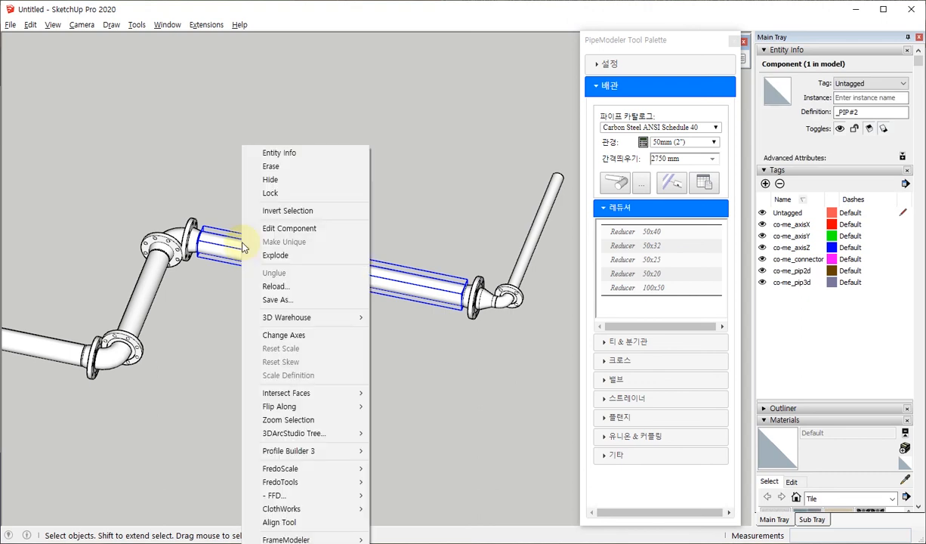
left_click(166, 156)
middle_click_drag(291, 136, 277, 71, "shift")
right_click(280, 54)
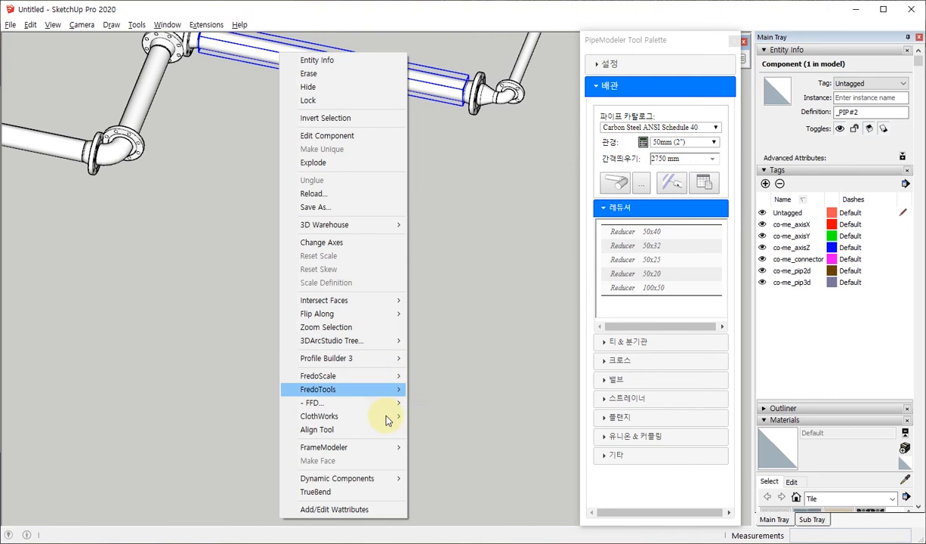
mouse_move(389, 478)
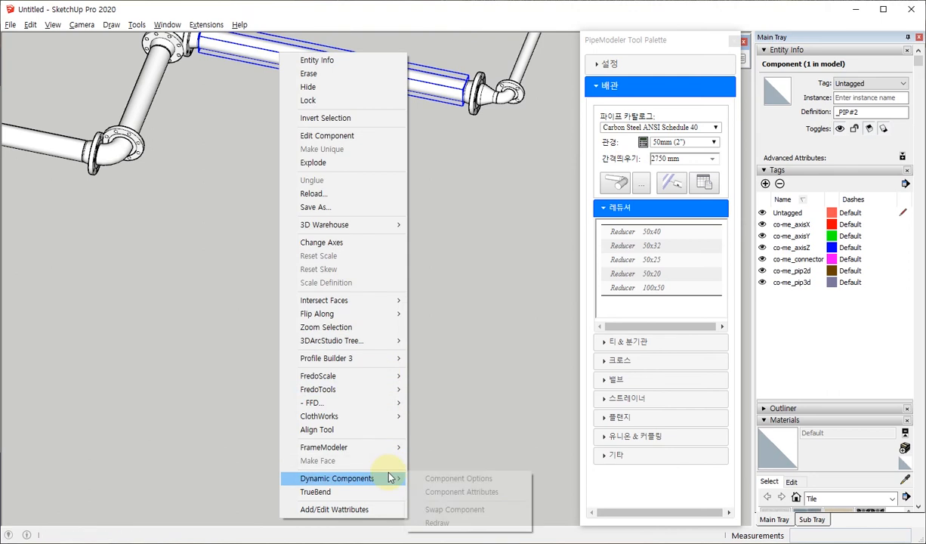
left_click(484, 478)
left_click_drag(567, 92, 459, 160)
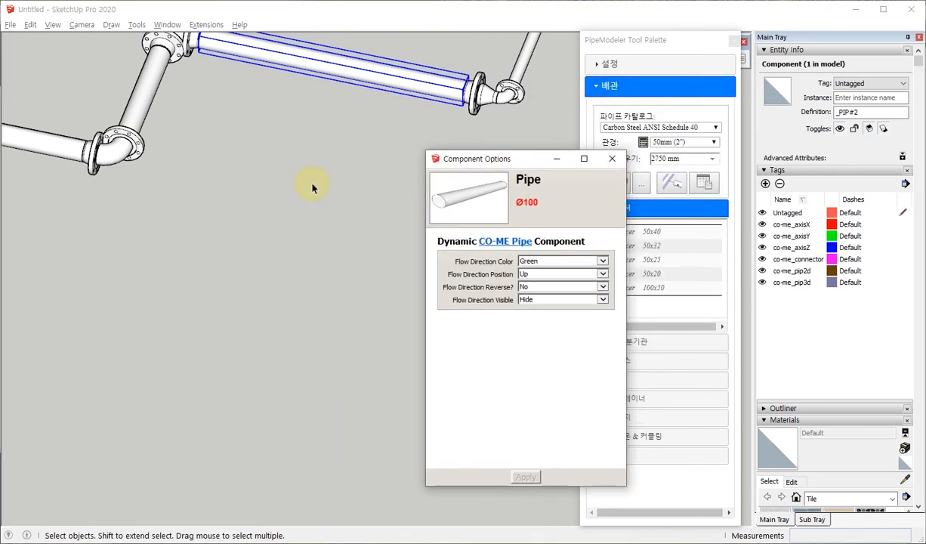
Step: Examine the available choices for the pipe's flow direction colour, position and reversal without changing them
middle_click_drag(261, 172, 155, 370, "shift")
scroll(240, 285, "up", 3)
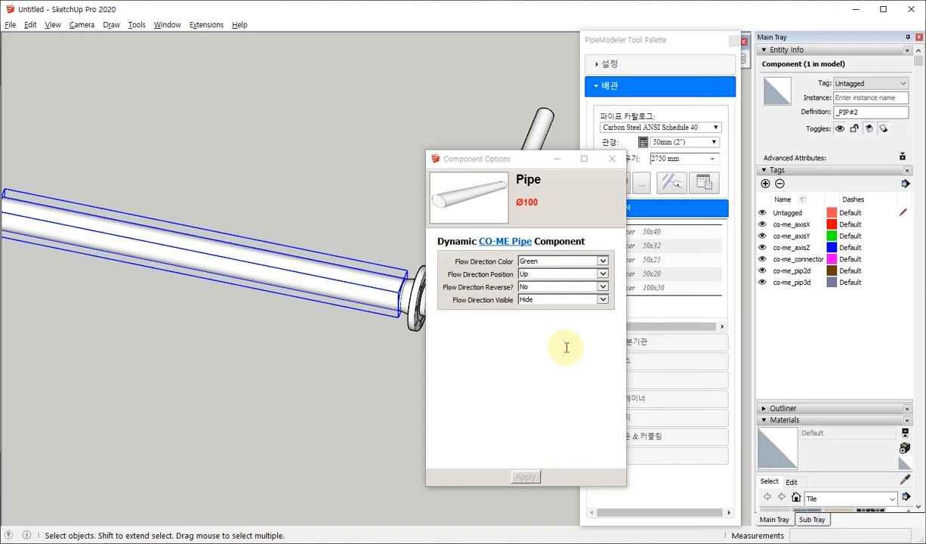
left_click(602, 261)
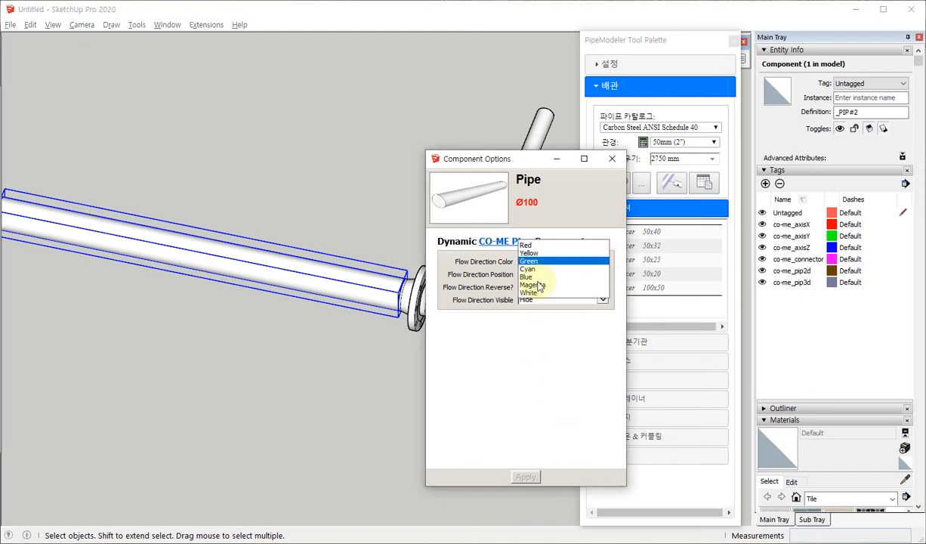
left_click(499, 394)
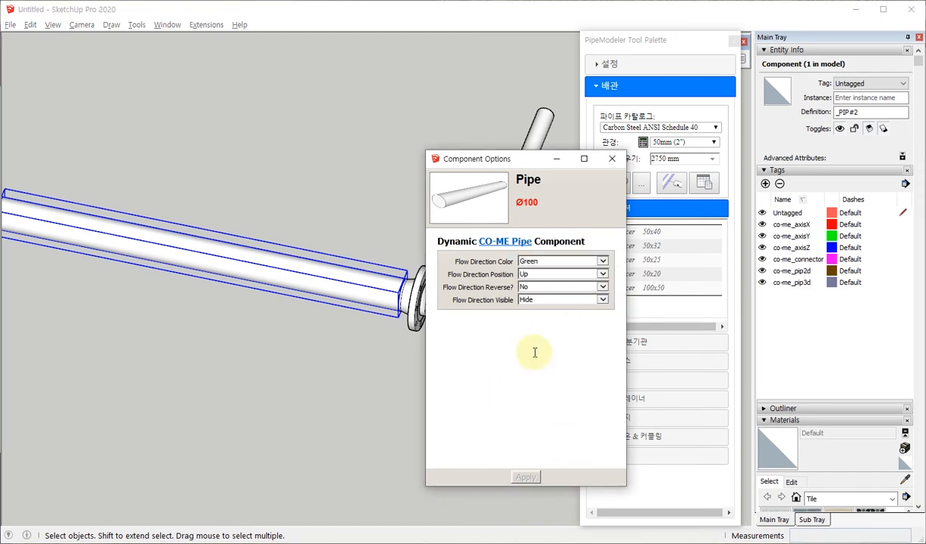
left_click(602, 275)
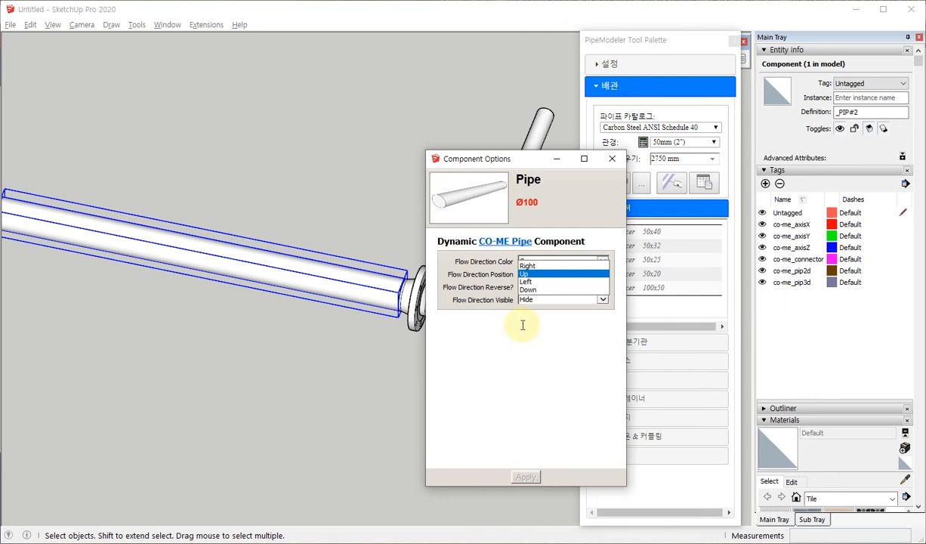
left_click(513, 352)
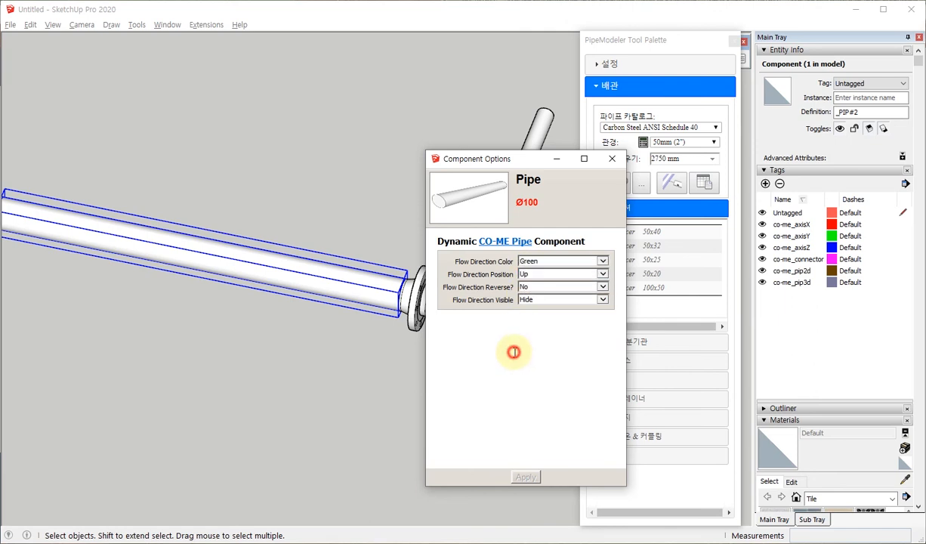
left_click(603, 288)
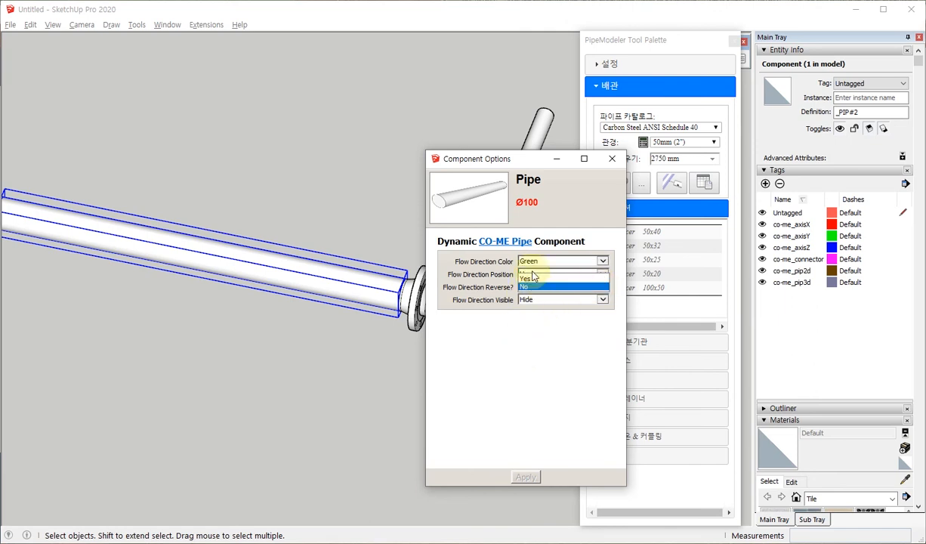
left_click(522, 326)
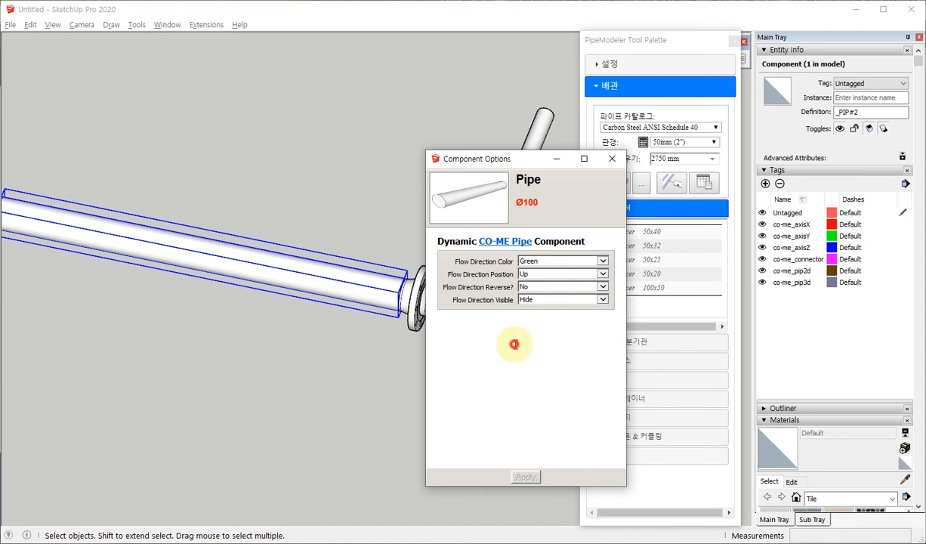
Step: Set the pipe's Flow Direction Visible option to Show, apply it, and inspect the arrow on the pipe
left_click(602, 301)
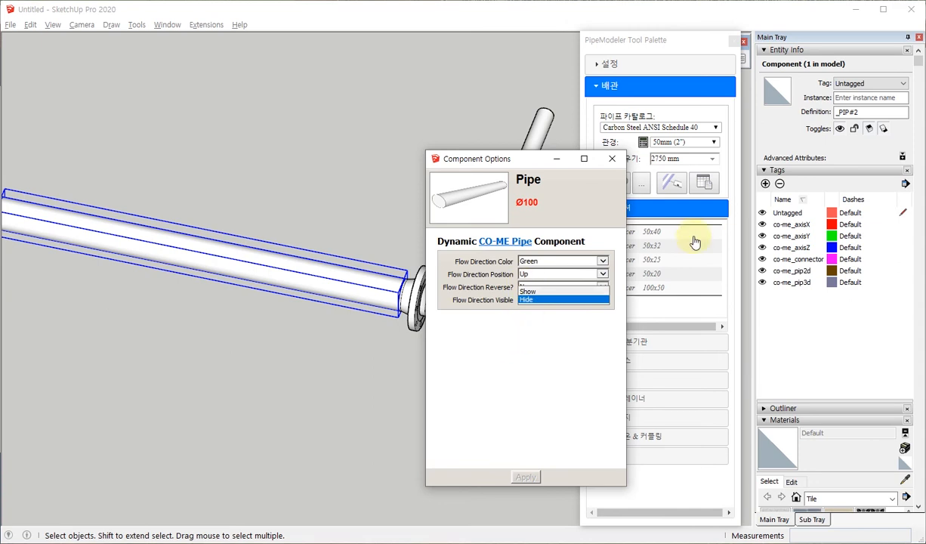
left_click(543, 291)
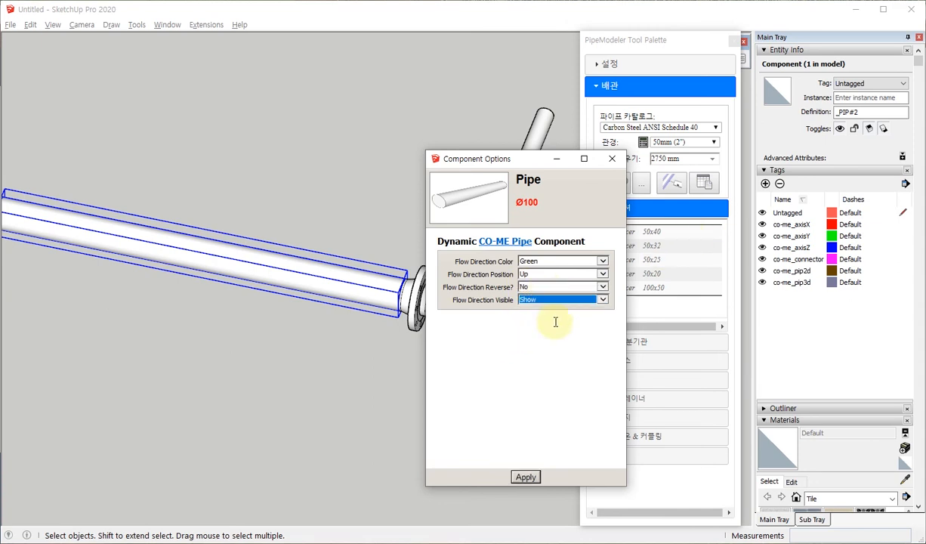
left_click(526, 476)
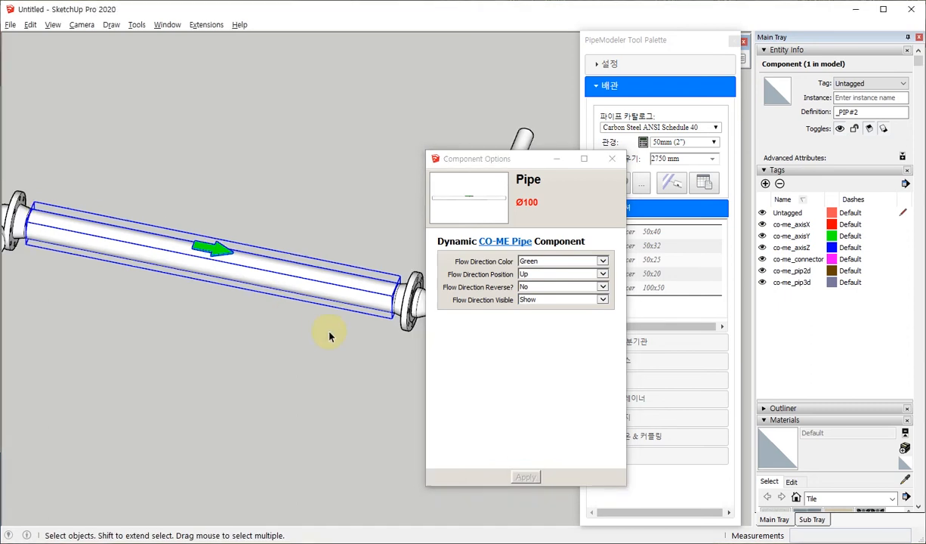
middle_click_drag(243, 310, 289, 346)
scroll(155, 258, "up", 2)
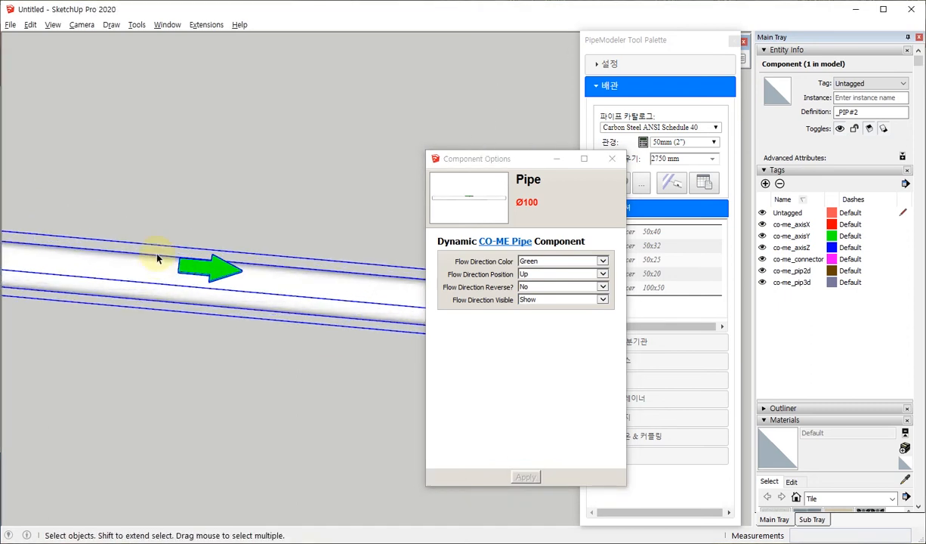
scroll(155, 258, "up", 3)
middle_click_drag(150, 325, 310, 190)
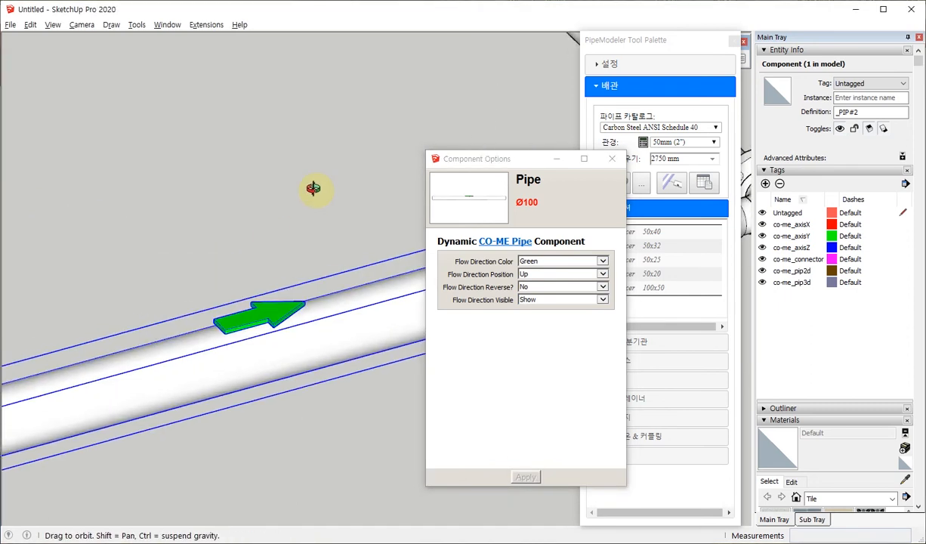
Step: Set the flow arrow's position to Left, apply it, and view that side of the pipe
left_click(602, 275)
left_click(529, 285)
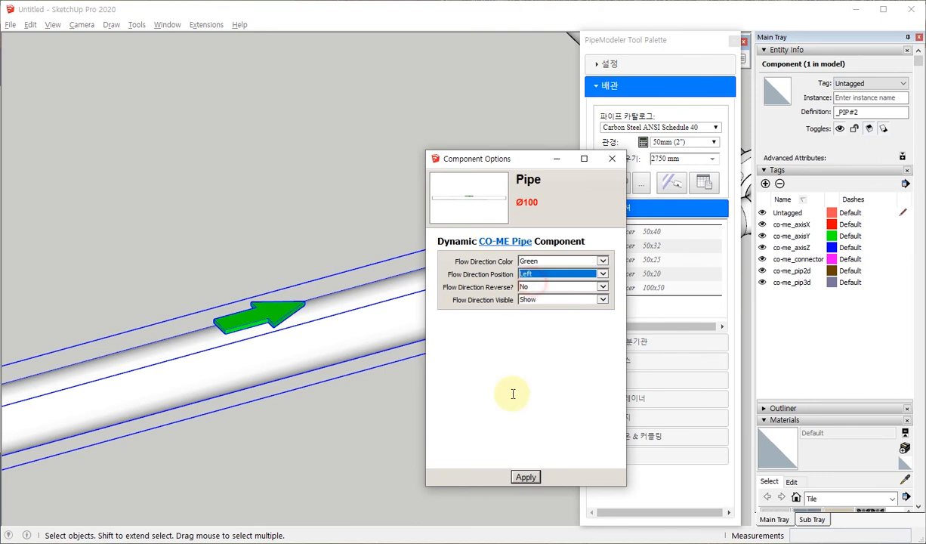
left_click(526, 476)
middle_click_drag(264, 368, 321, 304)
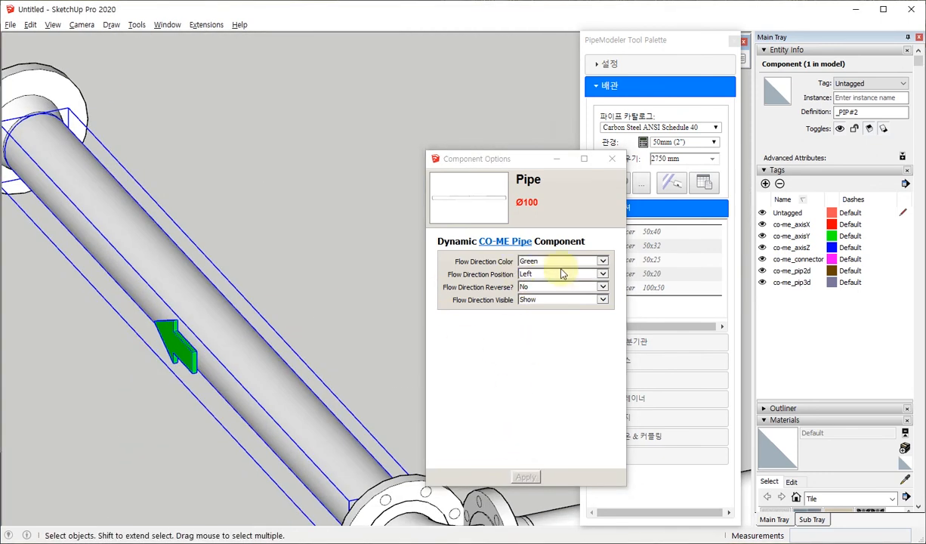
Step: Set the flow arrow's position to Down, apply it, and view the pipe from below
left_click(603, 275)
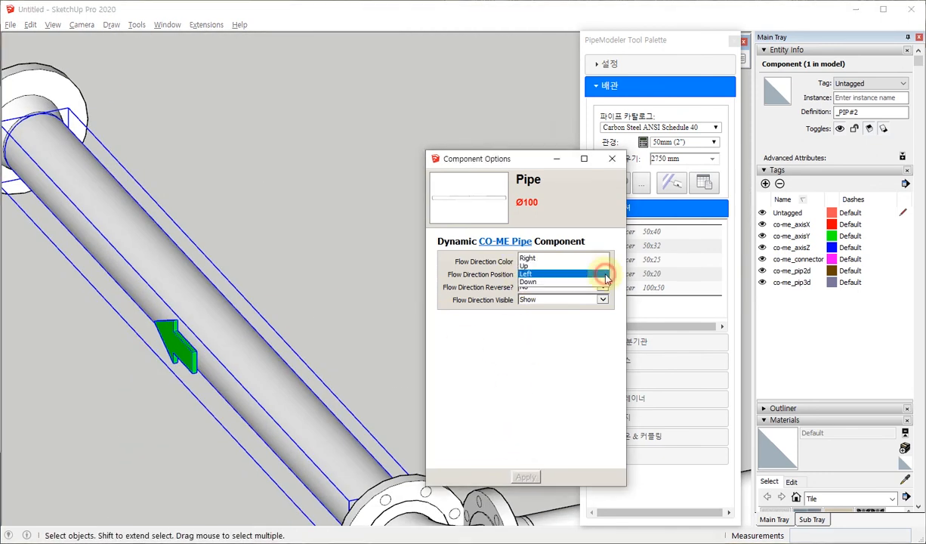
left_click(532, 285)
left_click(526, 477)
middle_click_drag(393, 423, 198, 182)
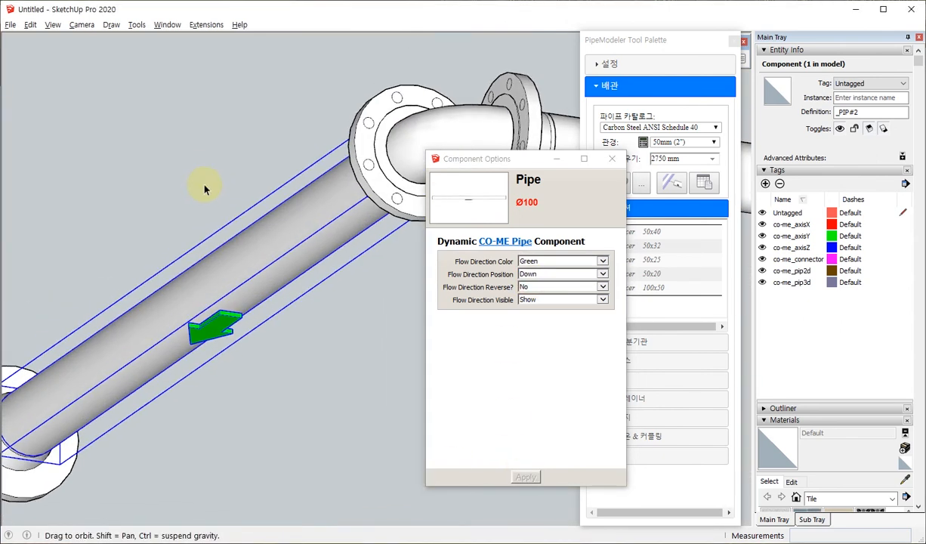
Step: Set the flow arrow's position to Right, apply it, and view the opposite side of the pipe
left_click(603, 275)
left_click(510, 241)
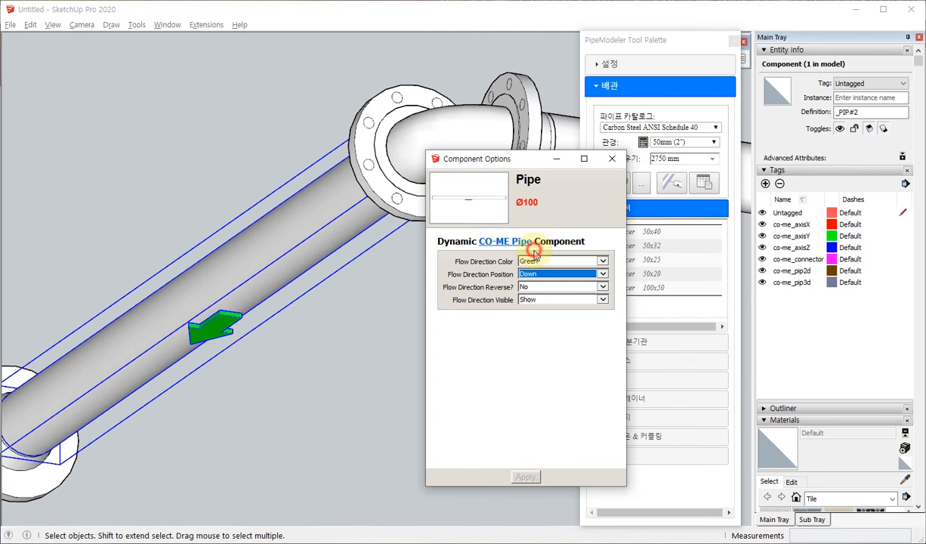
middle_click_drag(249, 363, 31, 368)
scroll(31, 367, "down", 4)
scroll(220, 292, "up", 3)
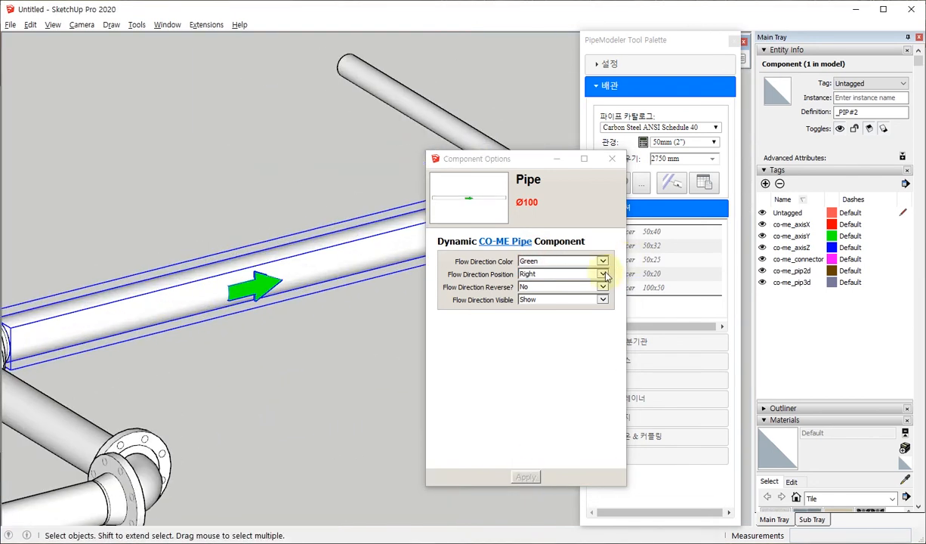
Step: Return the flow arrow's position to Up, apply it, and view the top of the pipe
left_click(603, 275)
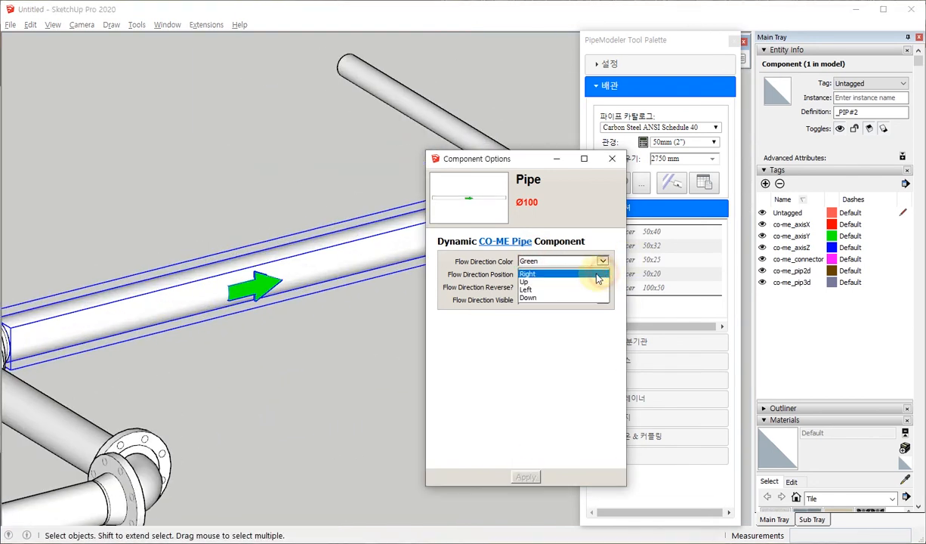
left_click(525, 283)
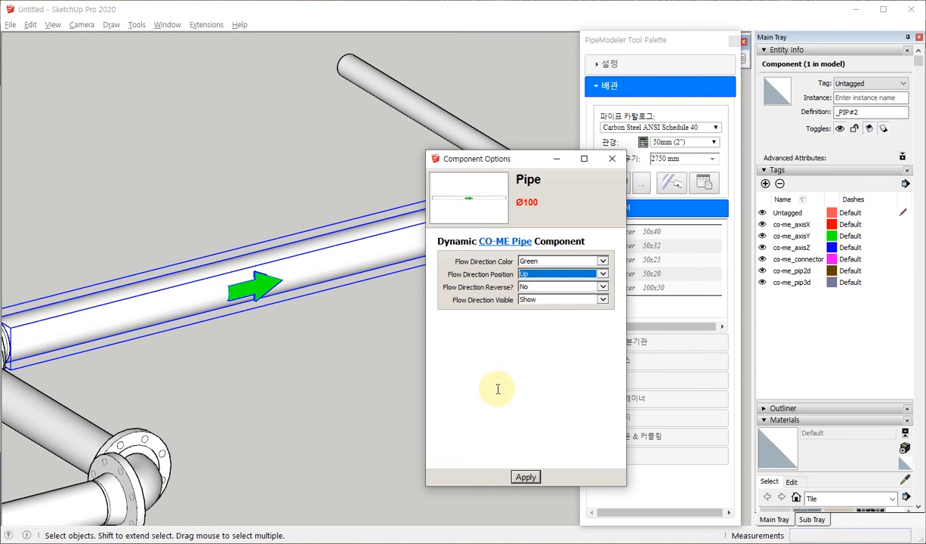
left_click(526, 477)
middle_click_drag(238, 288, 469, 239)
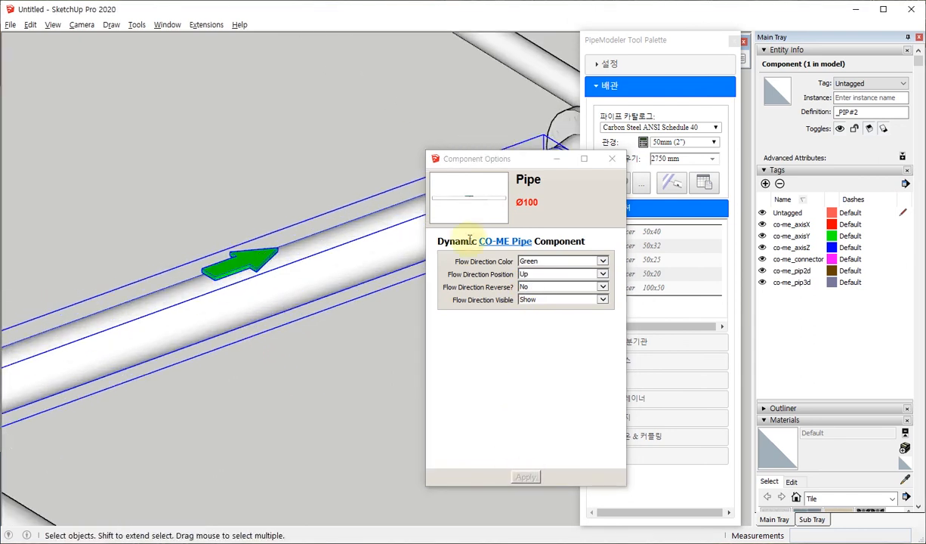
Step: Try the flow arrow in Blue and in Magenta, applying each colour to the pipe
left_click(603, 262)
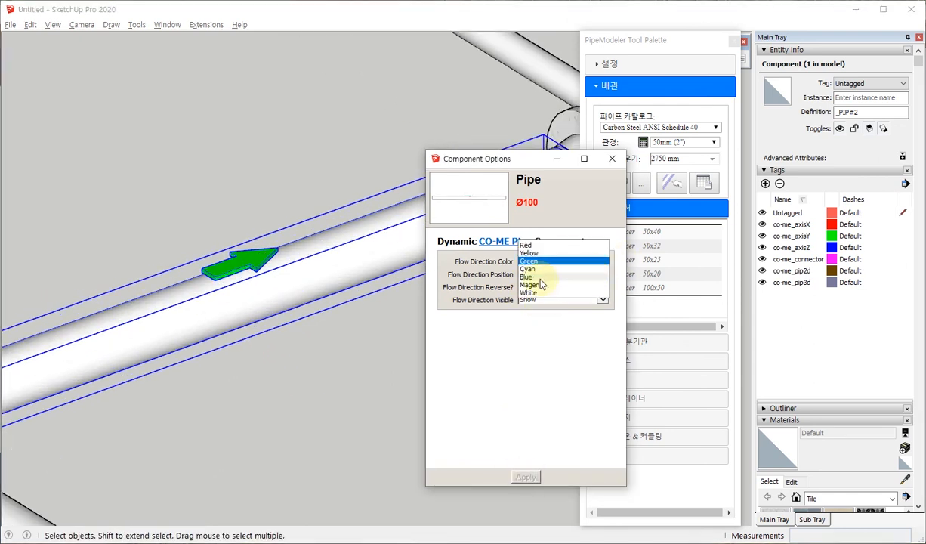
left_click(587, 277)
left_click(527, 477)
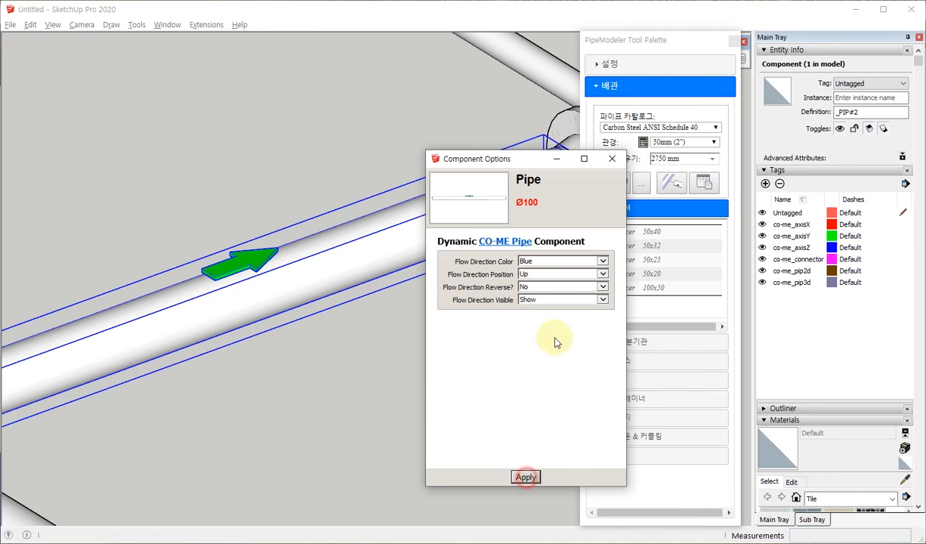
left_click(604, 262)
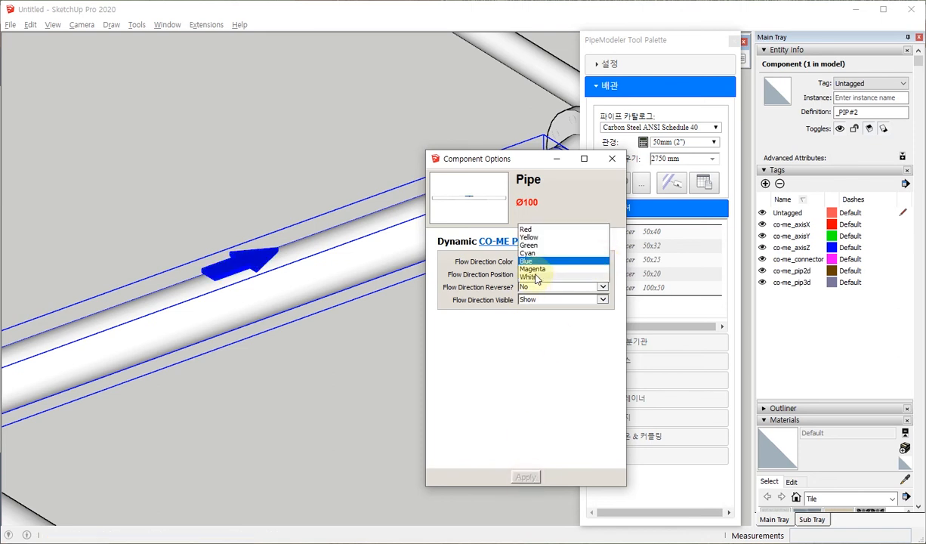
left_click(532, 270)
left_click(526, 477)
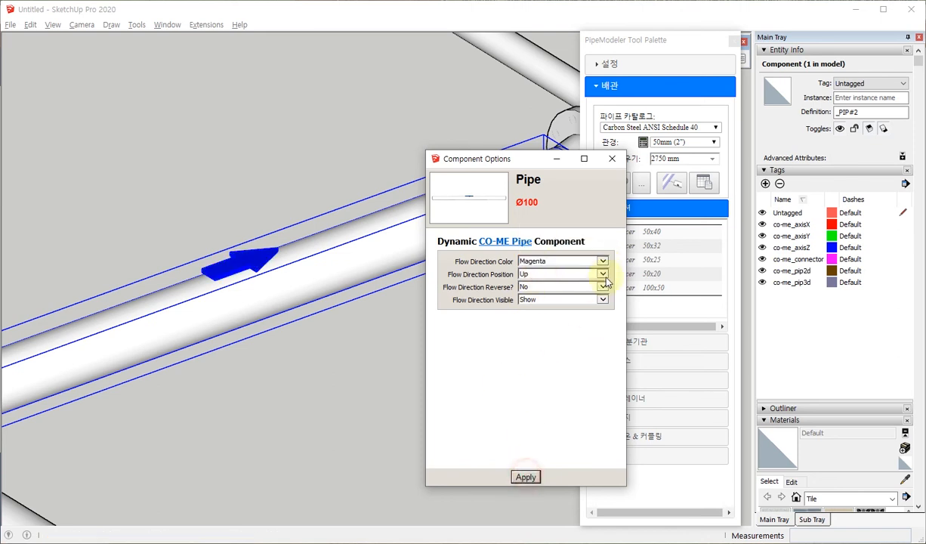
Step: Restore the flow arrow's colour to Green and apply it
left_click(603, 262)
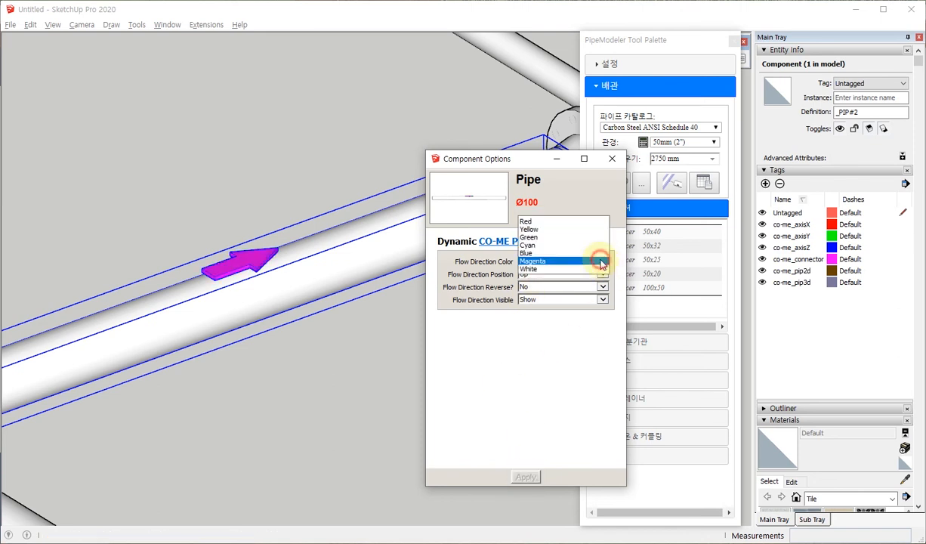
left_click(529, 237)
left_click(523, 477)
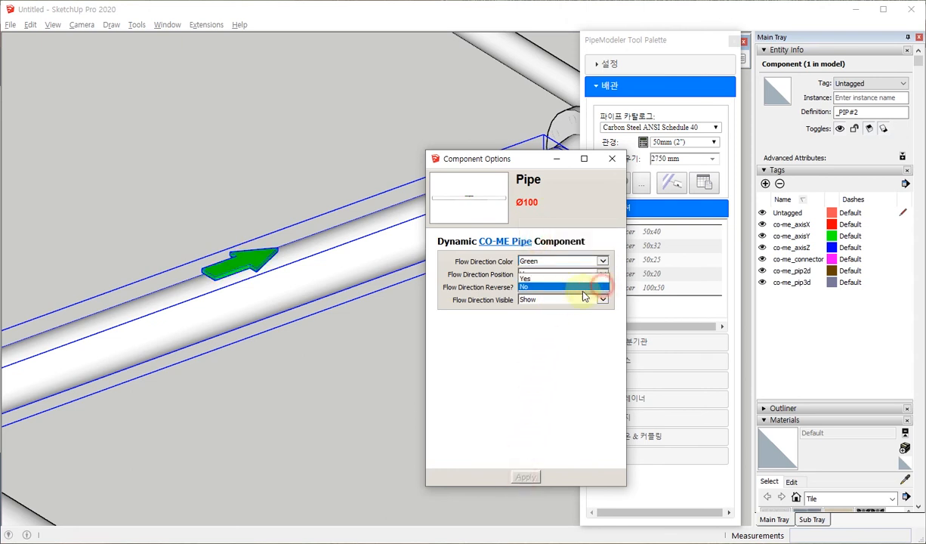
Step: Try reversing the flow arrow with Flow Direction Reverse set to Yes, and restore the option to No
left_click(550, 278)
left_click(527, 476)
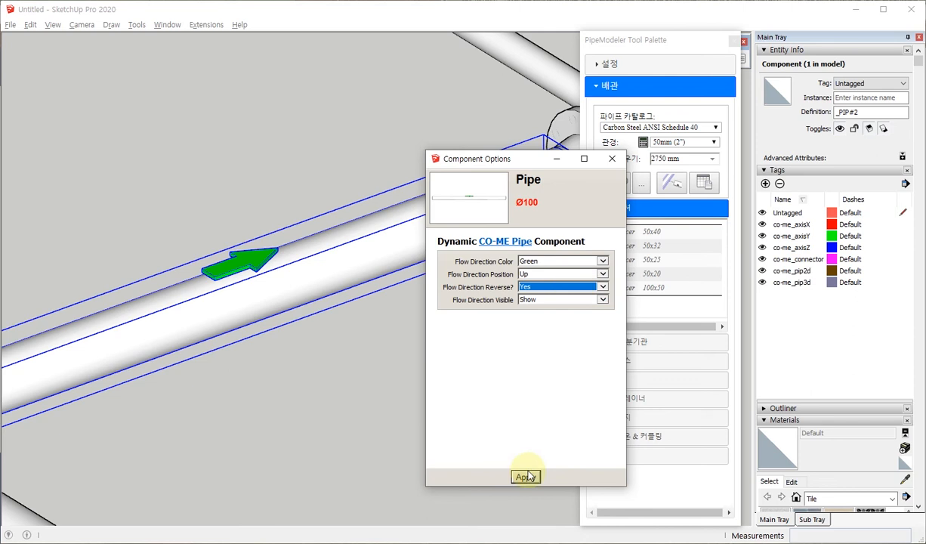
left_click(603, 287)
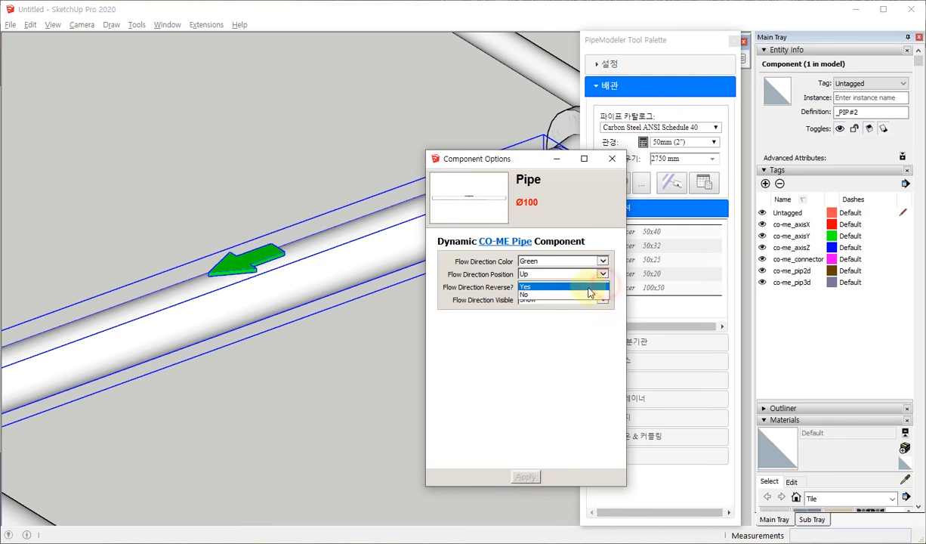
left_click(527, 296)
left_click(527, 477)
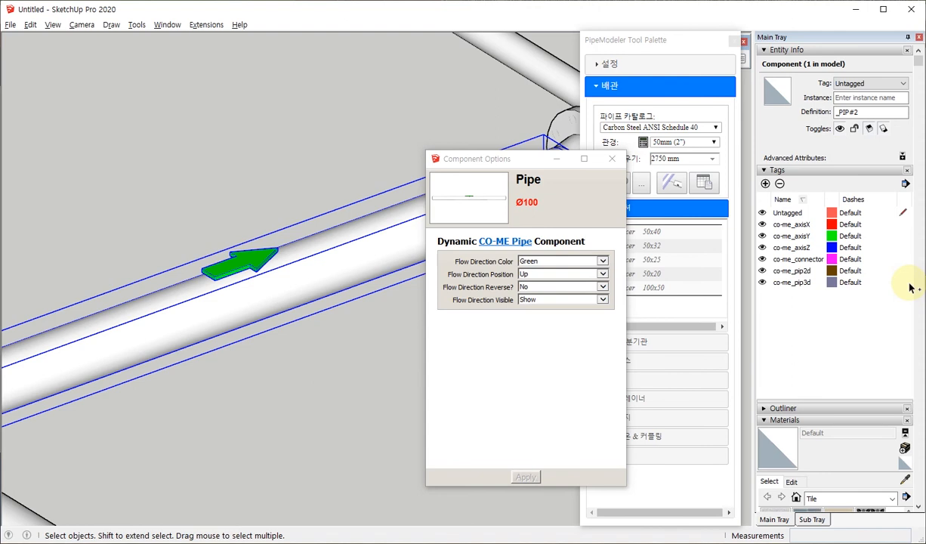
Step: Close the pipe's component options and view the whole pipe run from the front
left_click(612, 159)
scroll(356, 224, "down", 10)
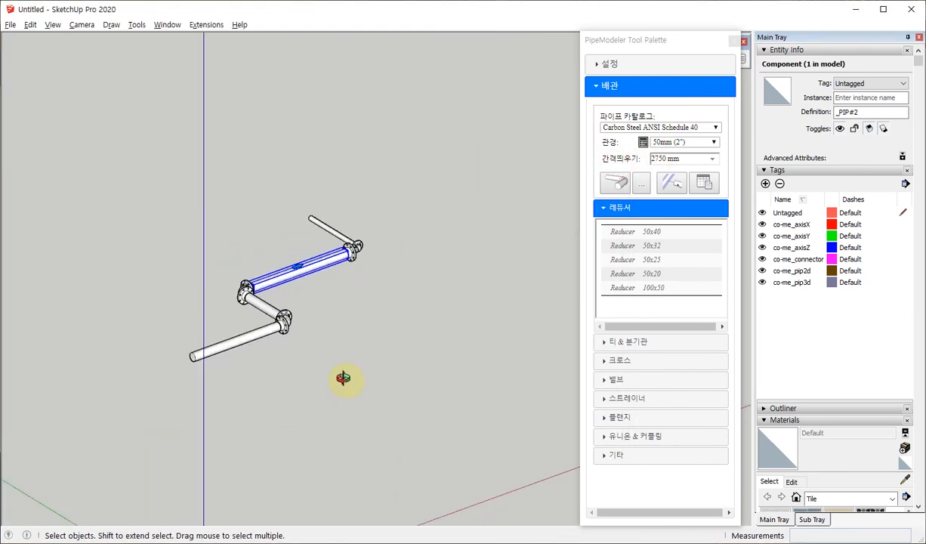
middle_click_drag(343, 378, 335, 379)
key("F3")
scroll(257, 325, "down", 1)
scroll(234, 309, "up", 4)
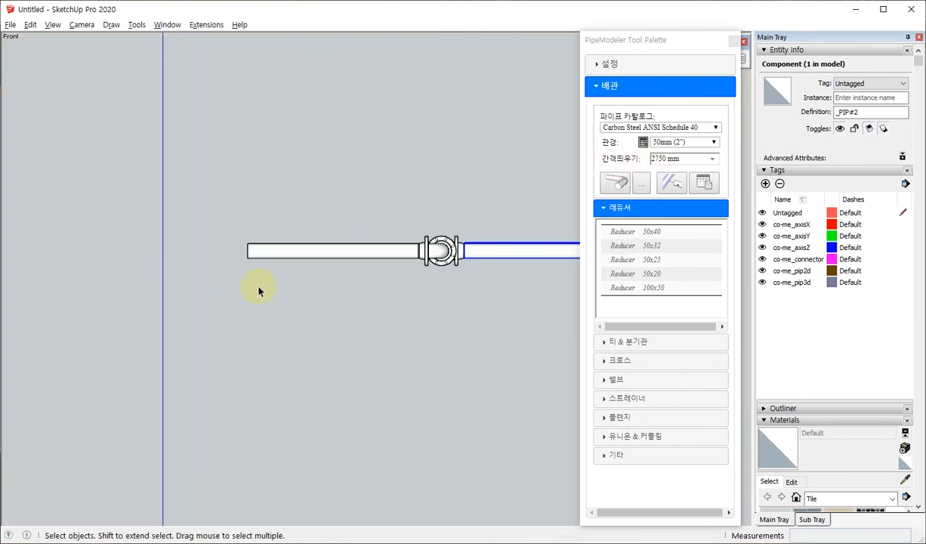
Step: Draw a vertical line from the lower corner of the pipe's open end down to the ground
key("l")
scroll(249, 261, "down", 2)
left_click(248, 259)
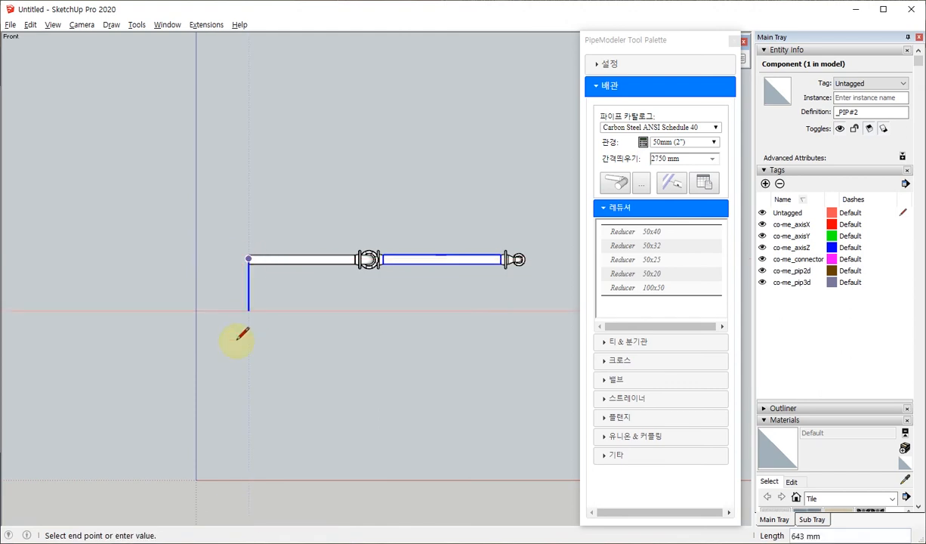
key("space")
left_click(196, 364)
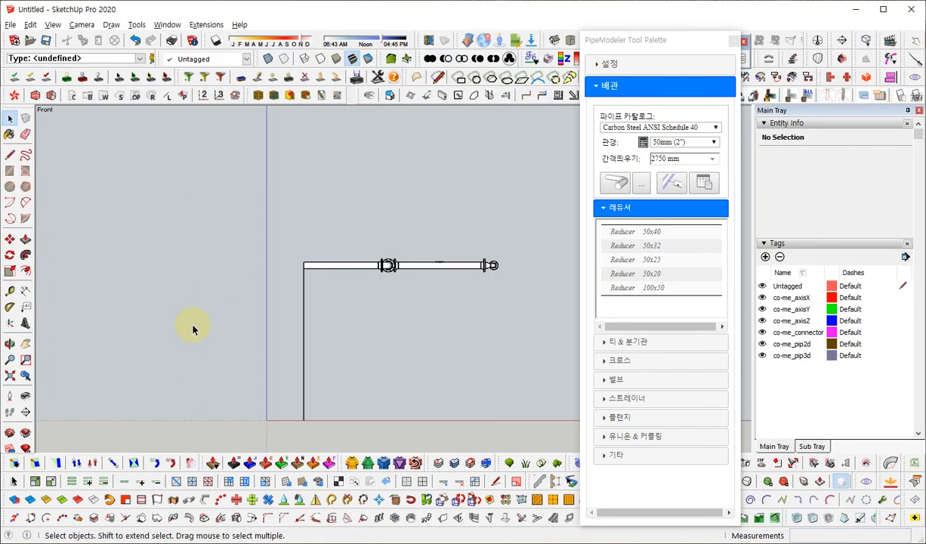
Step: Dimension the length of the vertical line below the pipe's open end and inspect where it meets the pipe
left_click(25, 291)
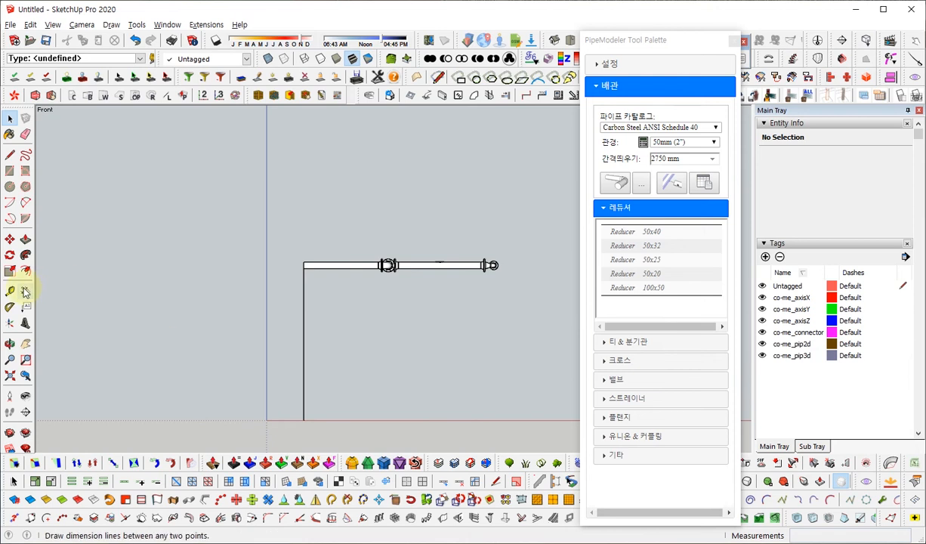
left_click(303, 294)
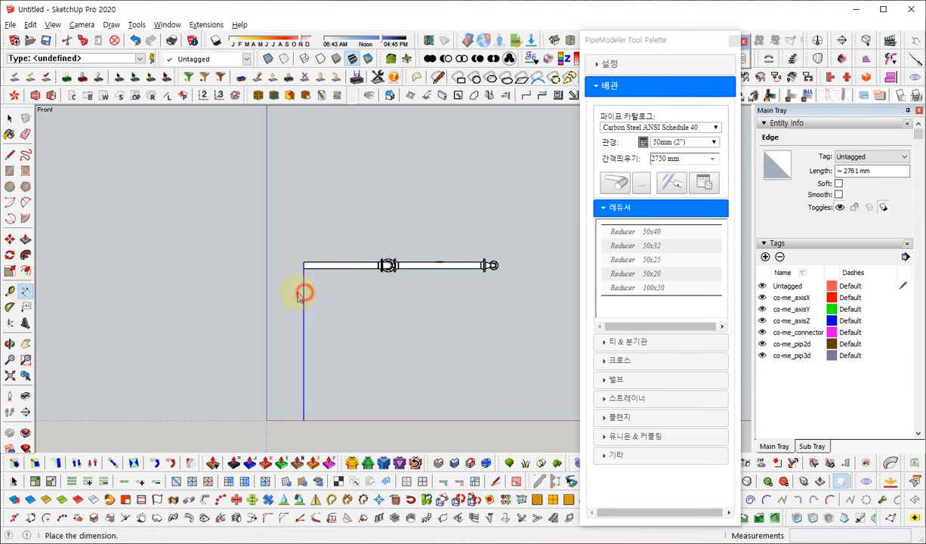
left_click(257, 295)
scroll(275, 271, "up", 3)
middle_click_drag(275, 271, 361, 237)
scroll(340, 193, "up", 5)
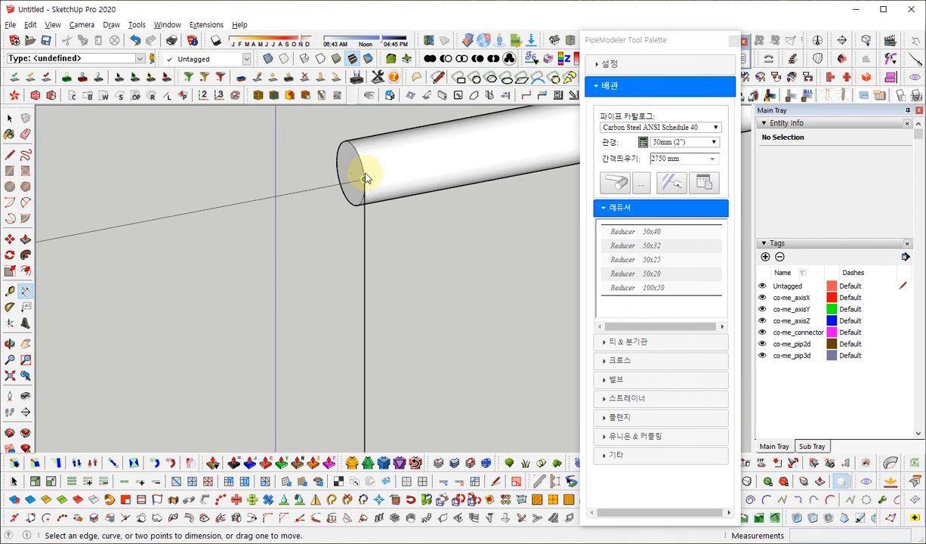
scroll(365, 179, "down", 10)
key("space")
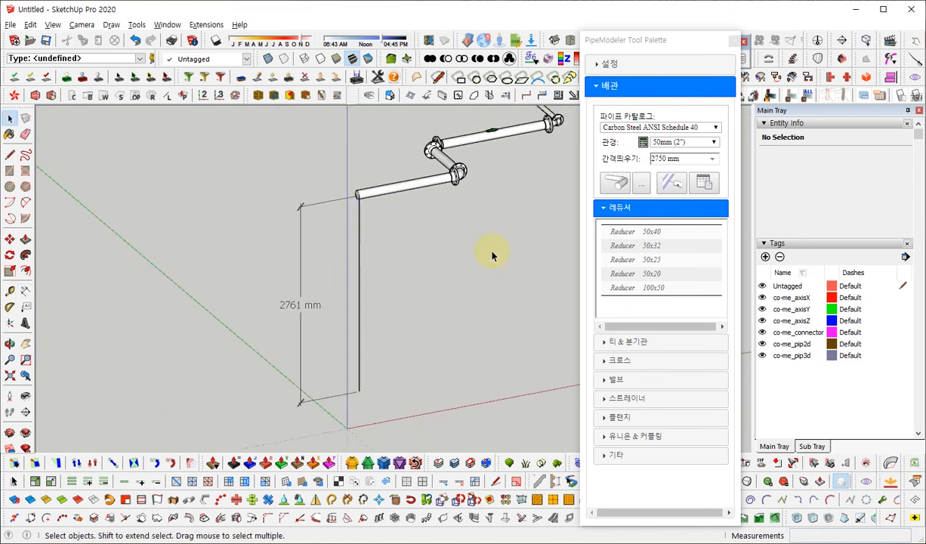
middle_click_drag(479, 319, 316, 293)
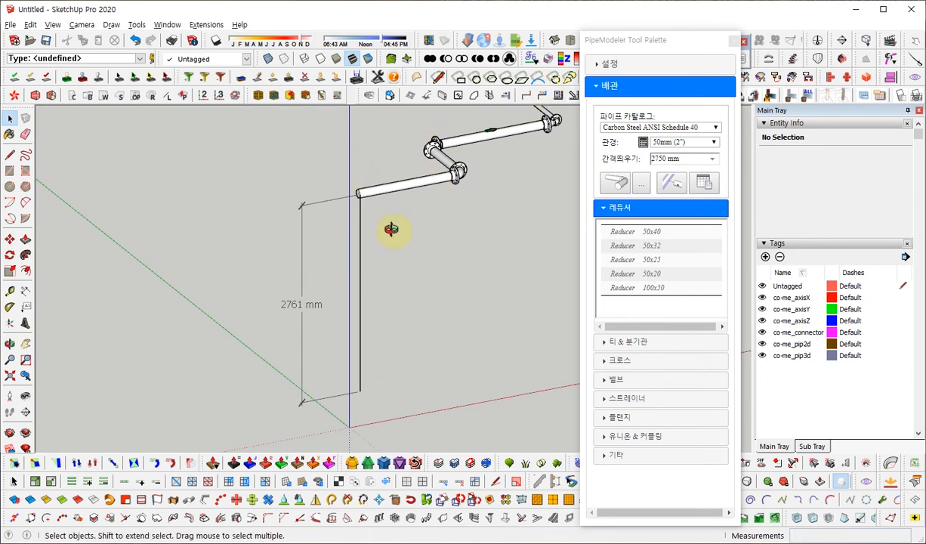
middle_click_drag(392, 227, 337, 254)
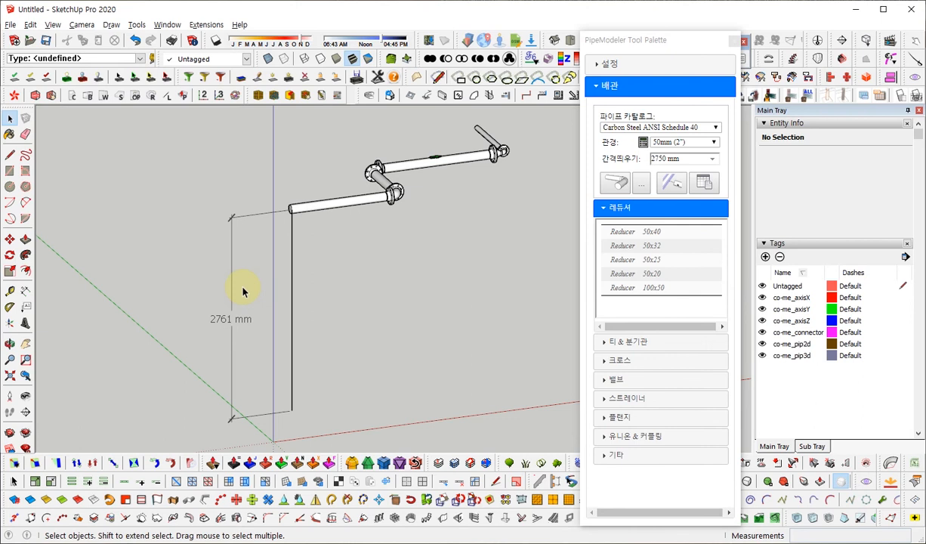
middle_click_drag(242, 289, 322, 312)
Step: Erase the vertical line and its dimension, and draw a 2750 mm line straight down from the centre of the pipe's end face
key("e")
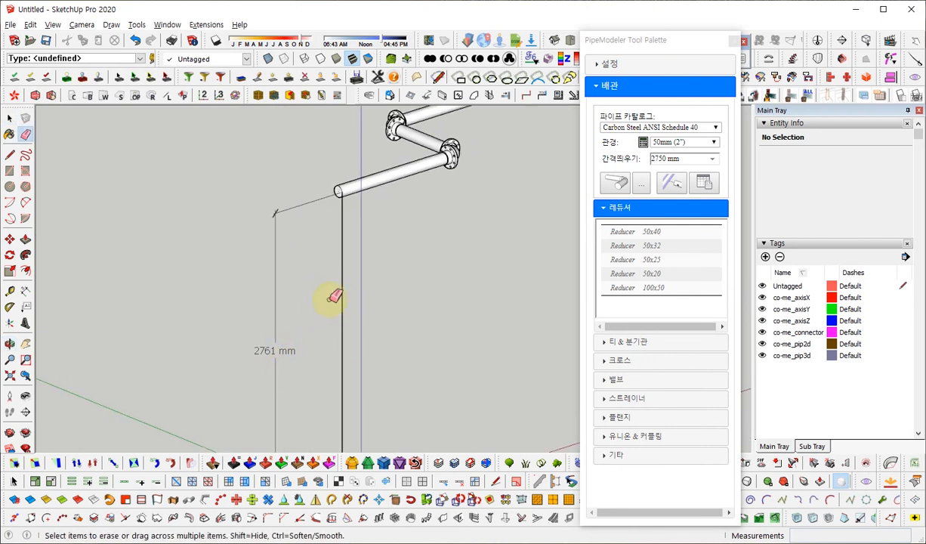
scroll(320, 166, "up", 8)
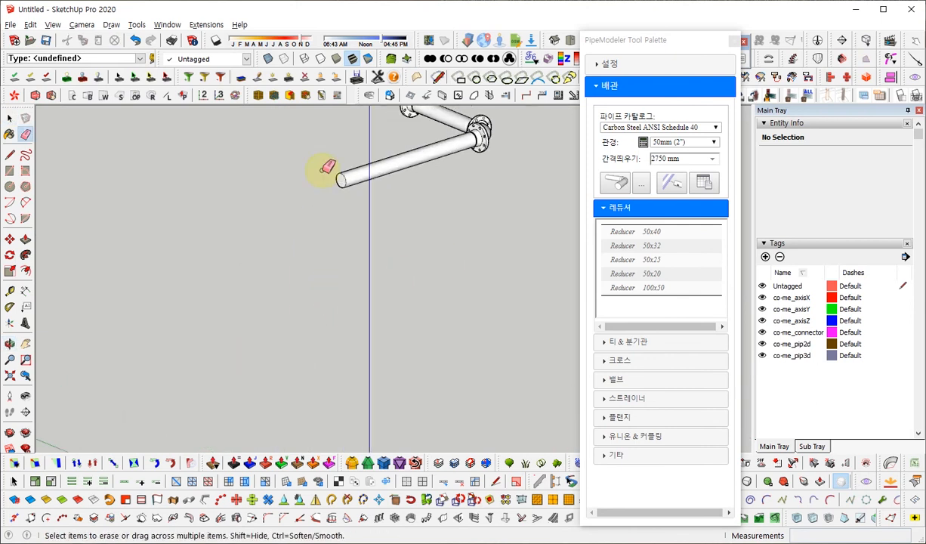
key("l")
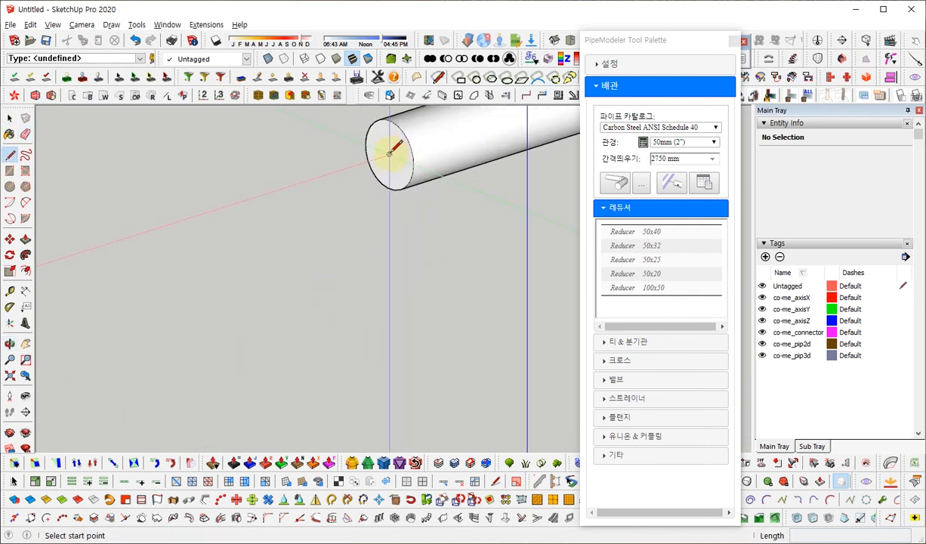
left_click(386, 158)
scroll(287, 153, "down", 5)
scroll(287, 153, "down", 4)
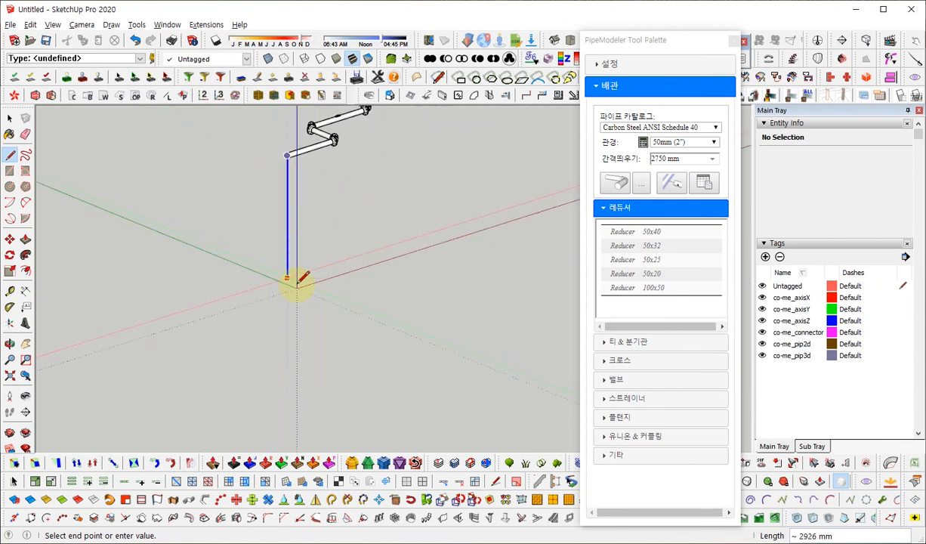
key("Return")
key("space")
left_click(293, 230)
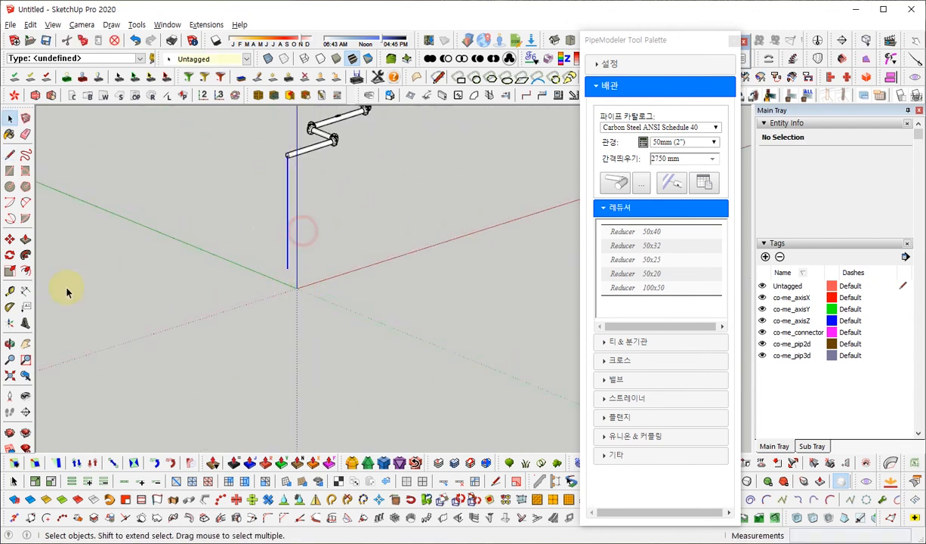
Step: Dimension the length of the vertical line dropped from the pipe's centre, and review it together with the pipe run
left_click(23, 293)
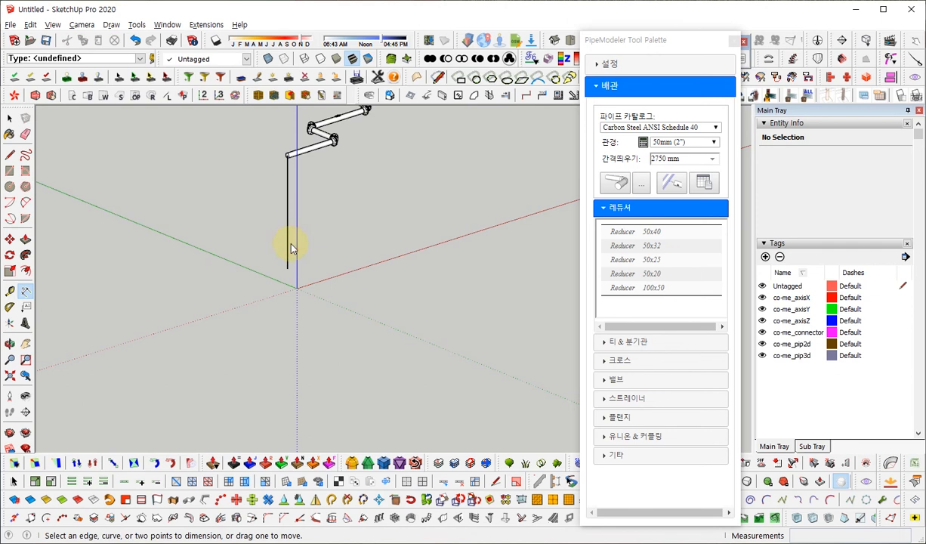
left_click(288, 248)
left_click(255, 265)
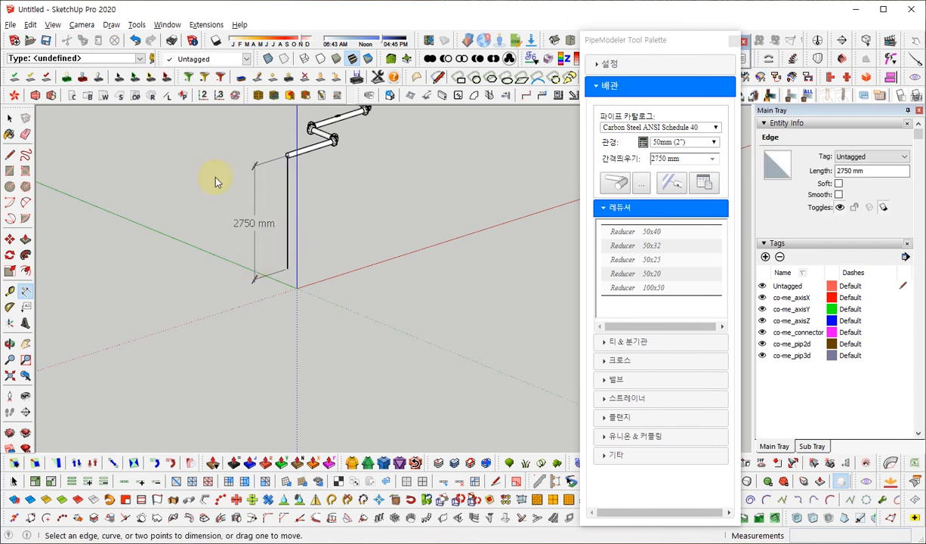
scroll(226, 163, "up", 4)
key("space")
scroll(281, 266, "down", 3)
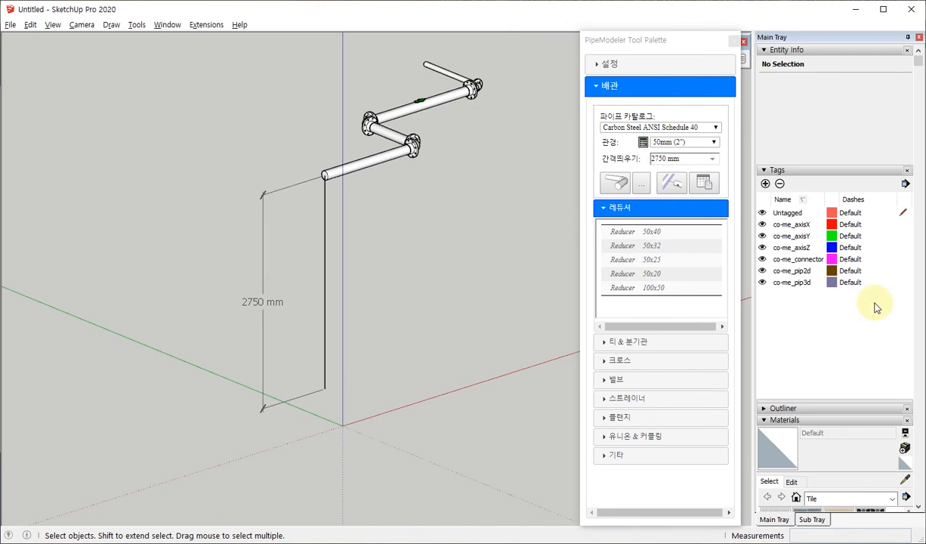
middle_click_drag(345, 247, 395, 210)
middle_click_drag(386, 256, 393, 222)
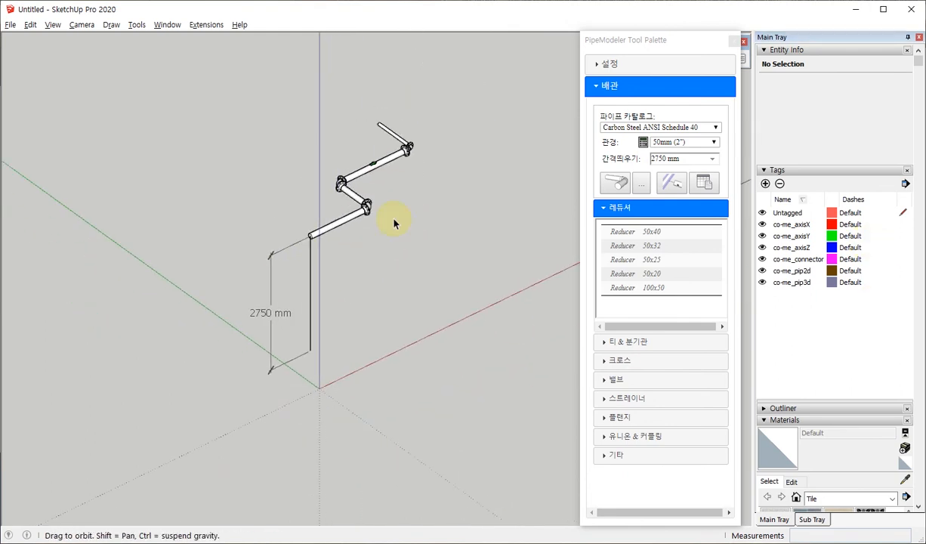
Step: Delete the entire pipe run together with the vertical line and its dimension
middle_click_drag(533, 160, 213, 214)
left_click_drag(492, 357, 173, 136)
key("Delete")
middle_click_drag(219, 287, 22, 264)
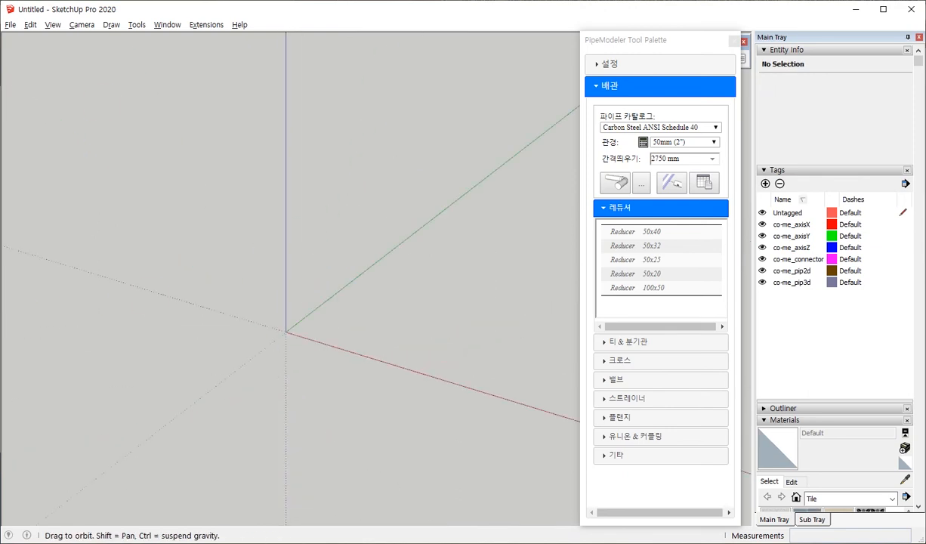
Step: Draw a rectangle on the ground starting at the origin and extrude it upward into a box with Push/Pull
key("r")
left_click(285, 332)
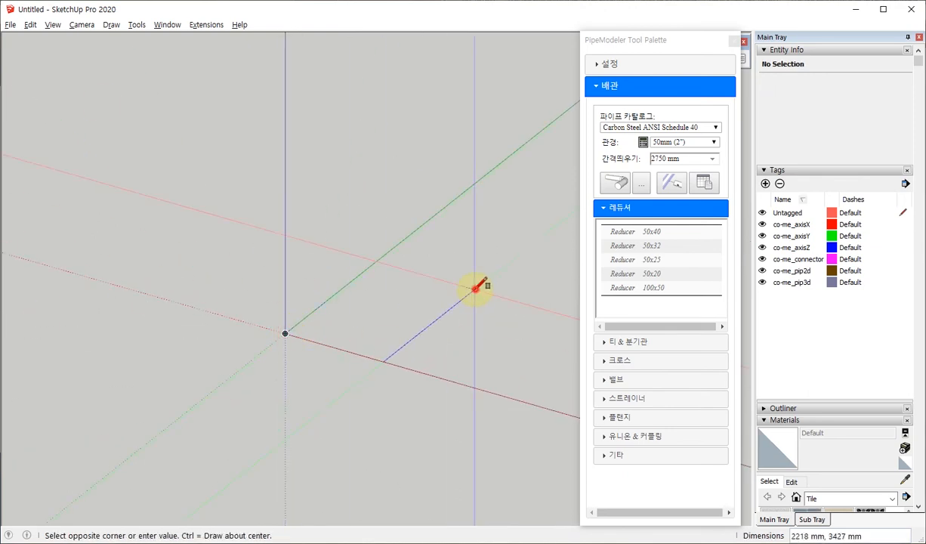
left_click(487, 310)
key("p")
left_click_drag(378, 317, 350, 172)
left_click(349, 164)
key("space")
middle_click_drag(399, 264, 341, 221)
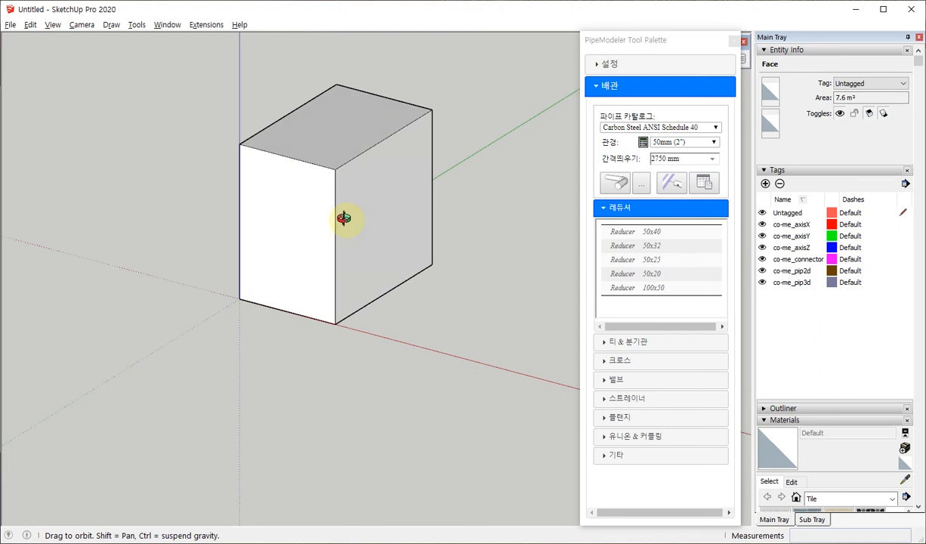
Step: Set the pipe diameter to 100mm (4") and activate the pipe drawing tool
left_click(716, 144)
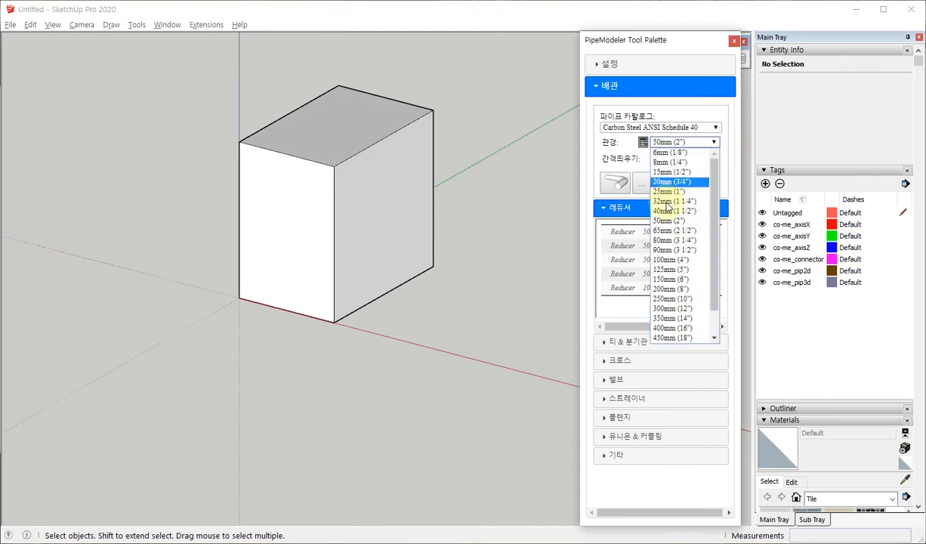
left_click(675, 260)
middle_click_drag(306, 236, 377, 219)
scroll(368, 187, "up", 2)
scroll(408, 208, "up", 1)
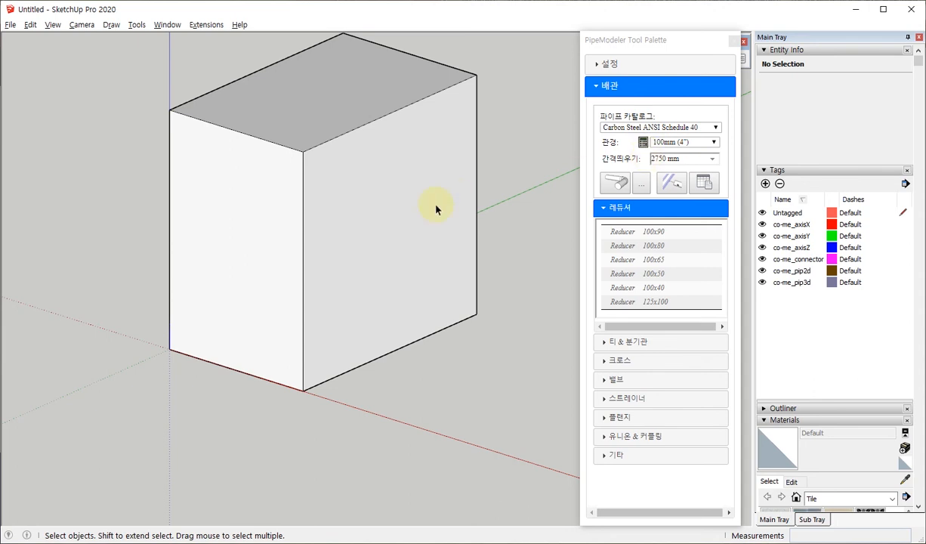
left_click(624, 186)
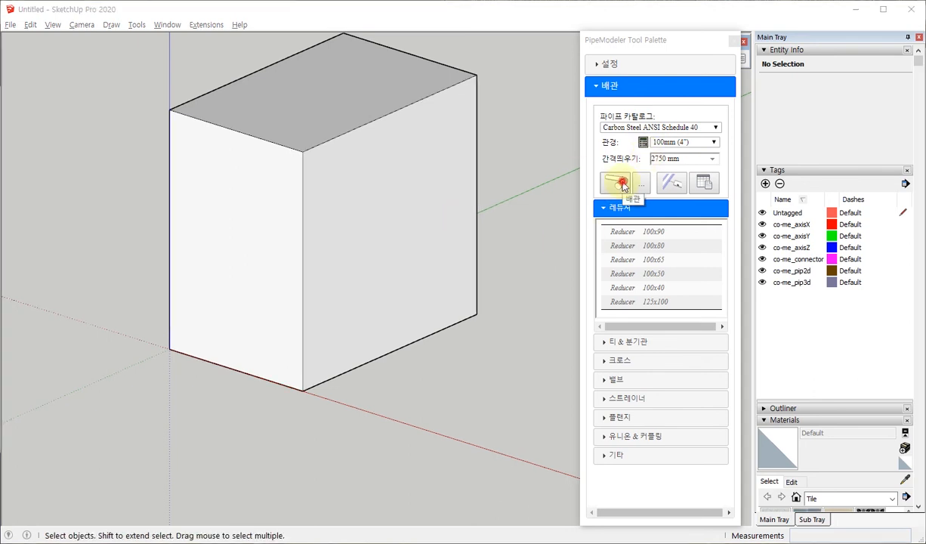
middle_click_drag(342, 250, 388, 199)
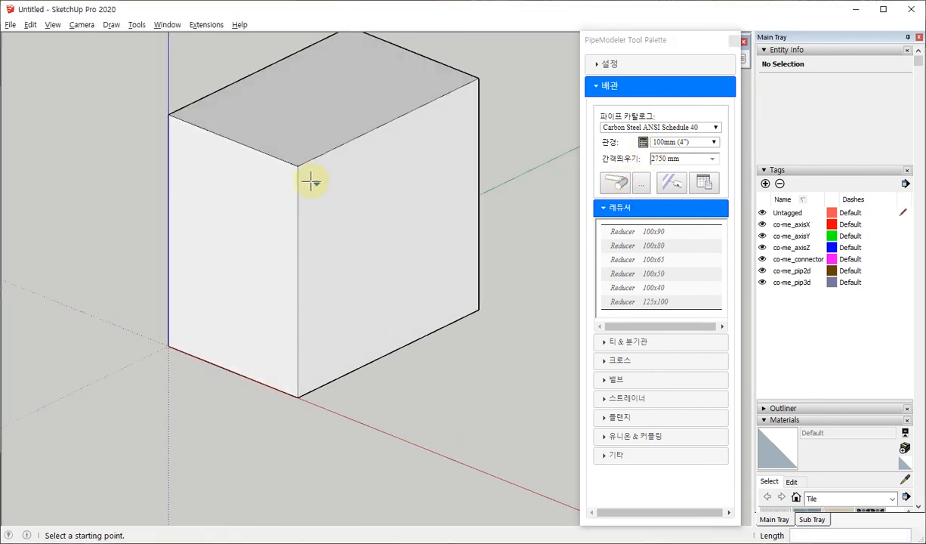
left_click(351, 201)
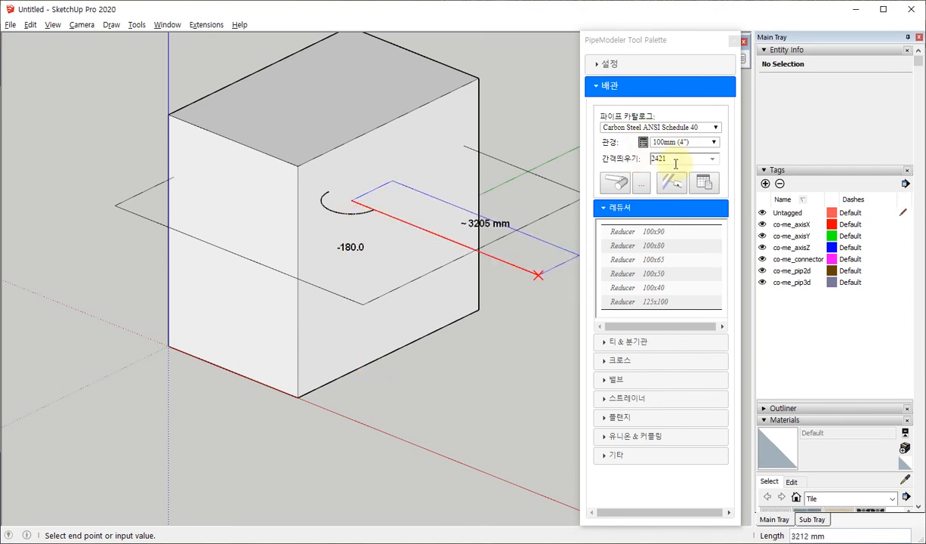
key("Escape")
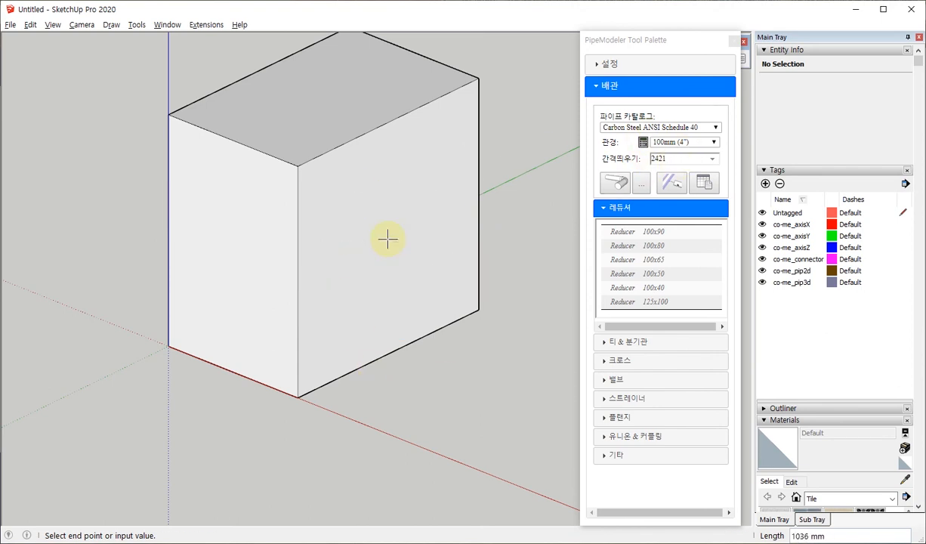
Step: Start a 100mm (4") pipe on the box's side face and draw its first segment straight outward along the red axis
left_click(350, 199)
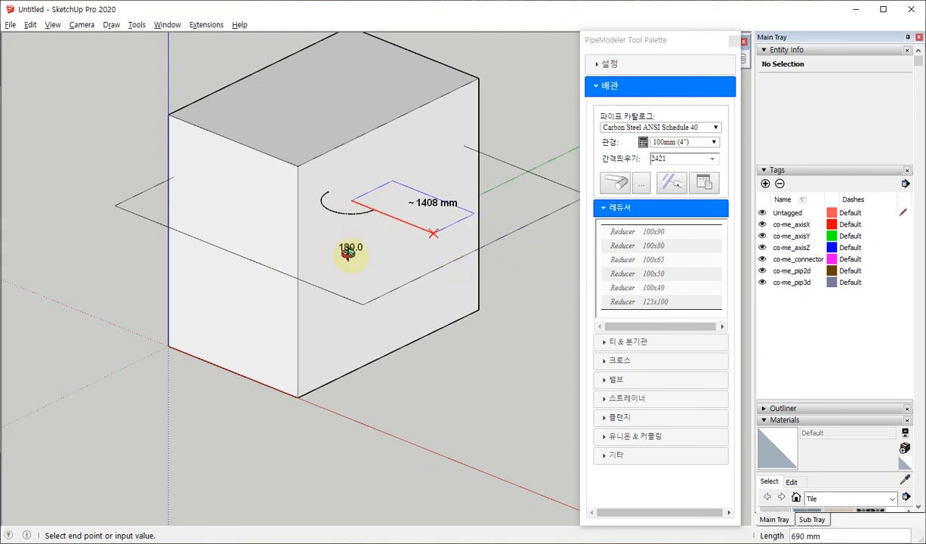
middle_click_drag(347, 252, 363, 263)
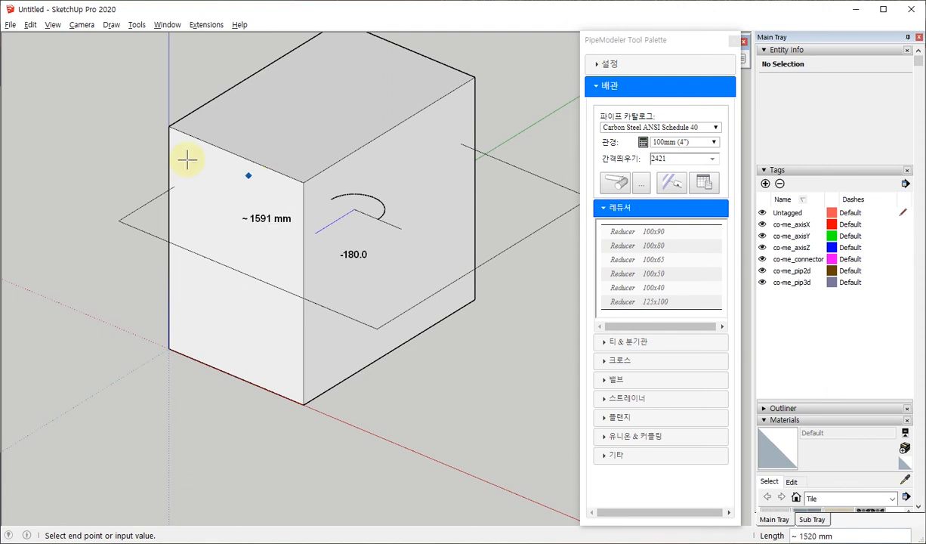
middle_click_drag(152, 180, 451, 208)
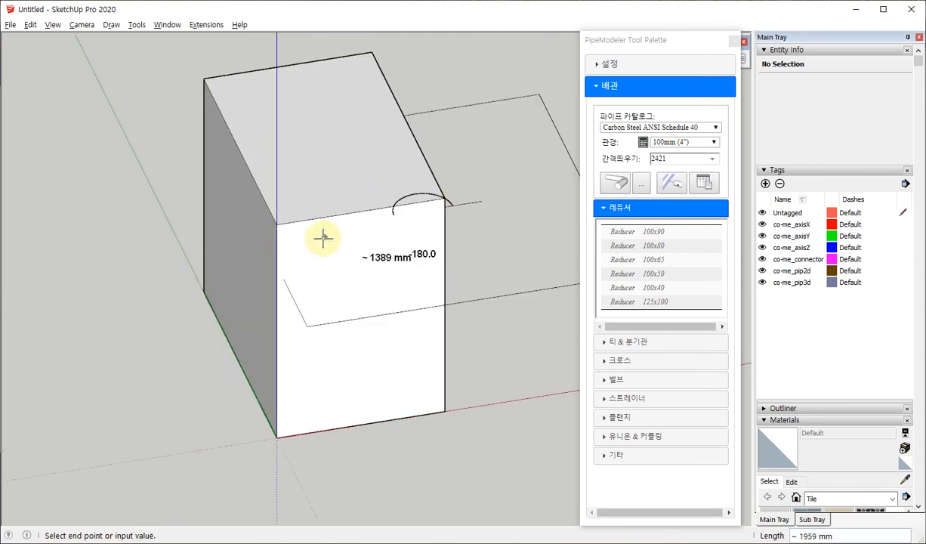
middle_click_drag(384, 247, 53, 213)
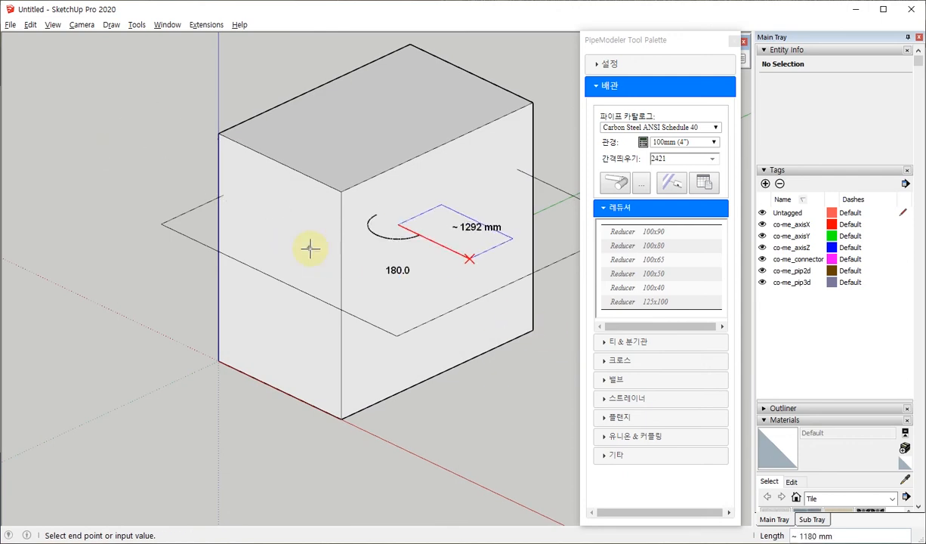
middle_click_drag(306, 246, 375, 257)
scroll(138, 216, "down", 2)
scroll(387, 231, "up", 2)
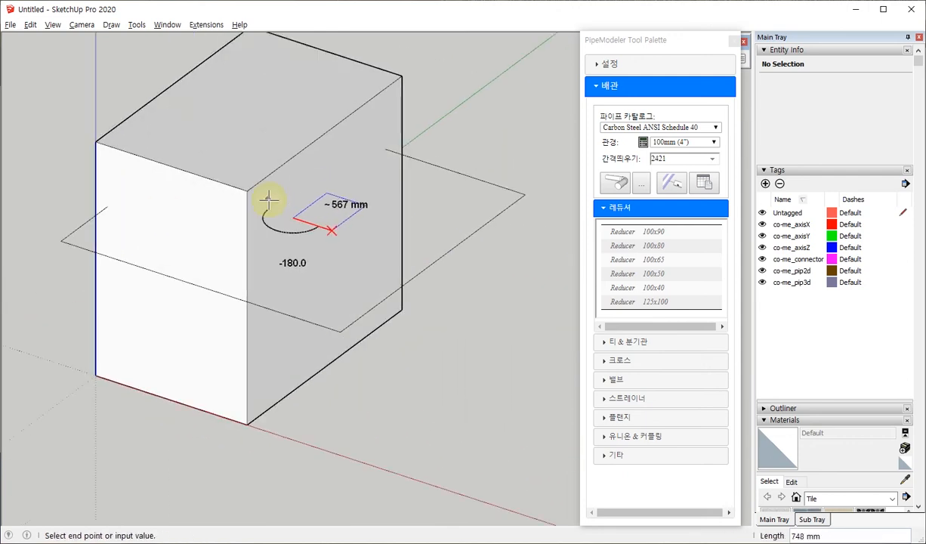
scroll(384, 235, "down", 2)
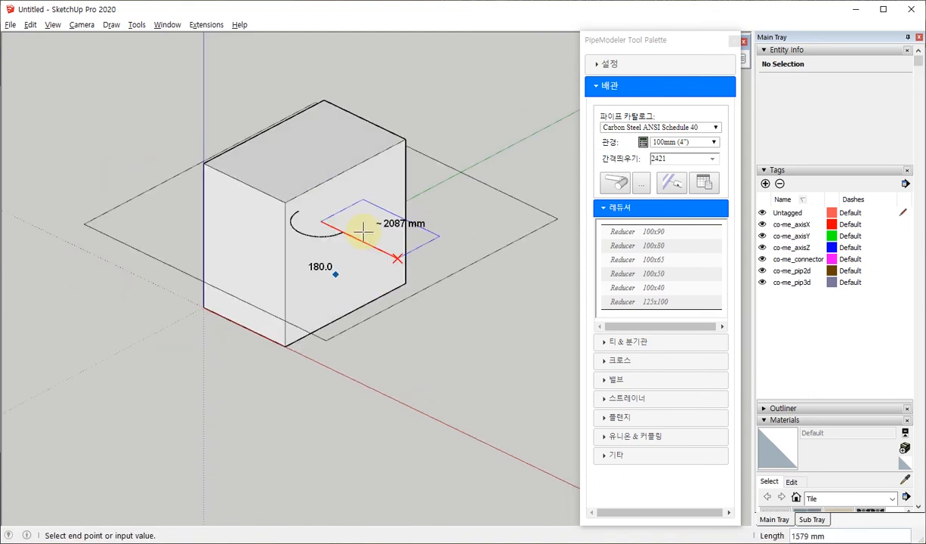
scroll(363, 232, "up", 2)
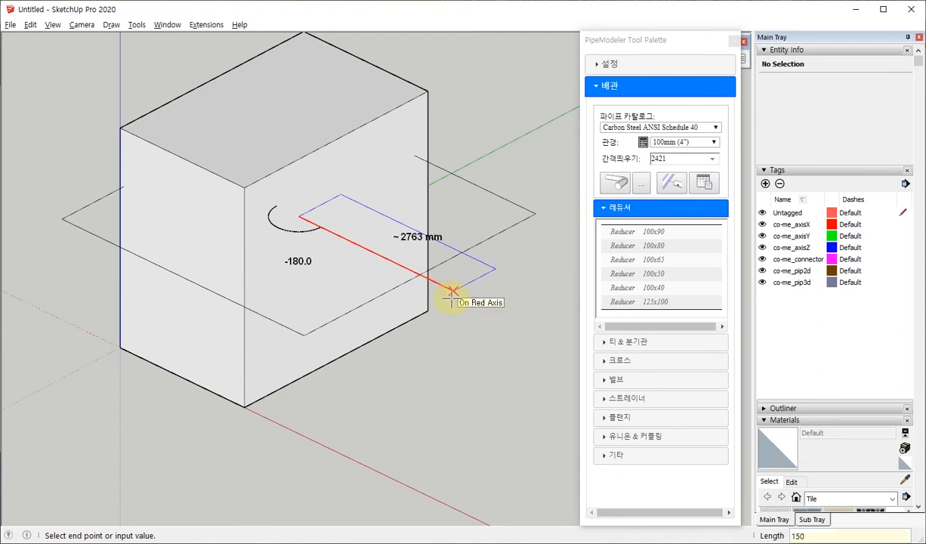
key("Return")
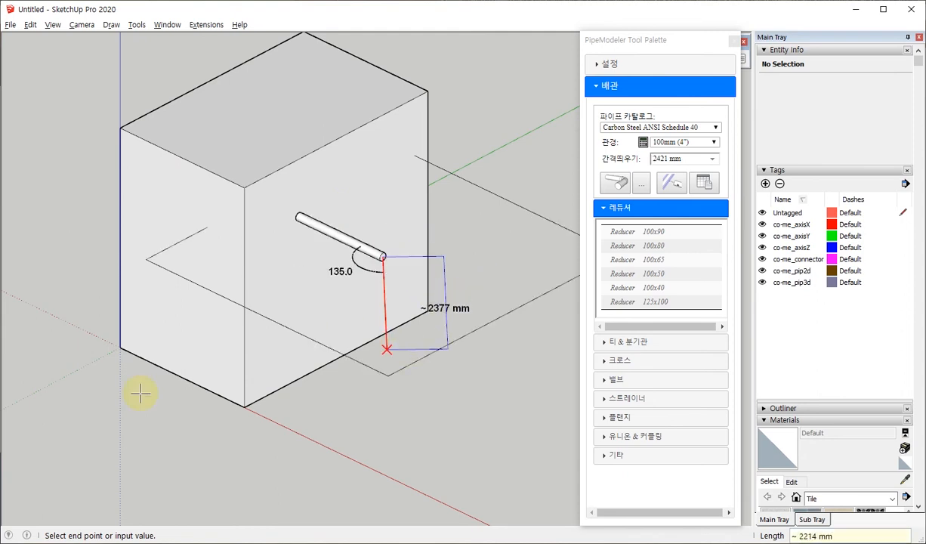
Step: Continue the pipe from its free end with a vertical segment rising 2500 mm along the blue axis
scroll(140, 392, "down", 2)
scroll(302, 329, "up", 2)
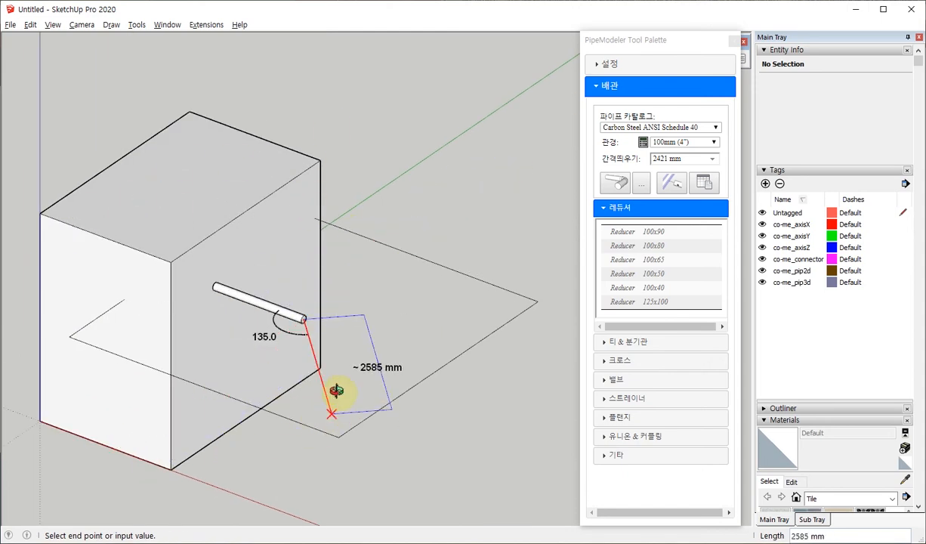
middle_click_drag(326, 387, 256, 325)
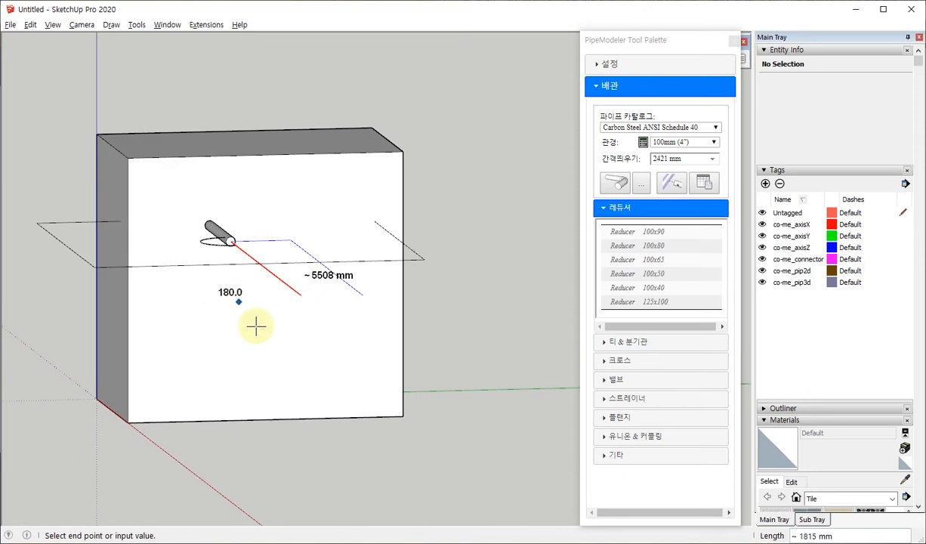
middle_click_drag(173, 255, 296, 300)
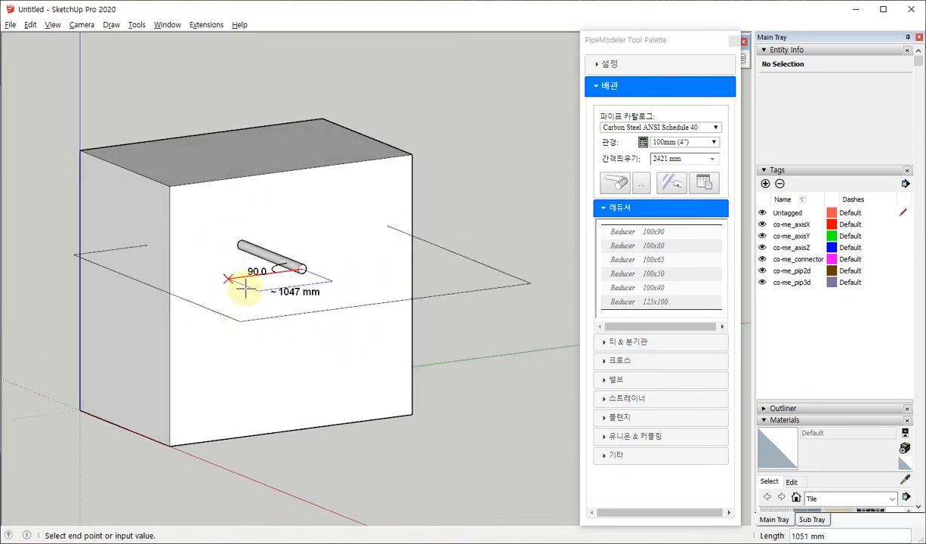
middle_click_drag(263, 300, 420, 248)
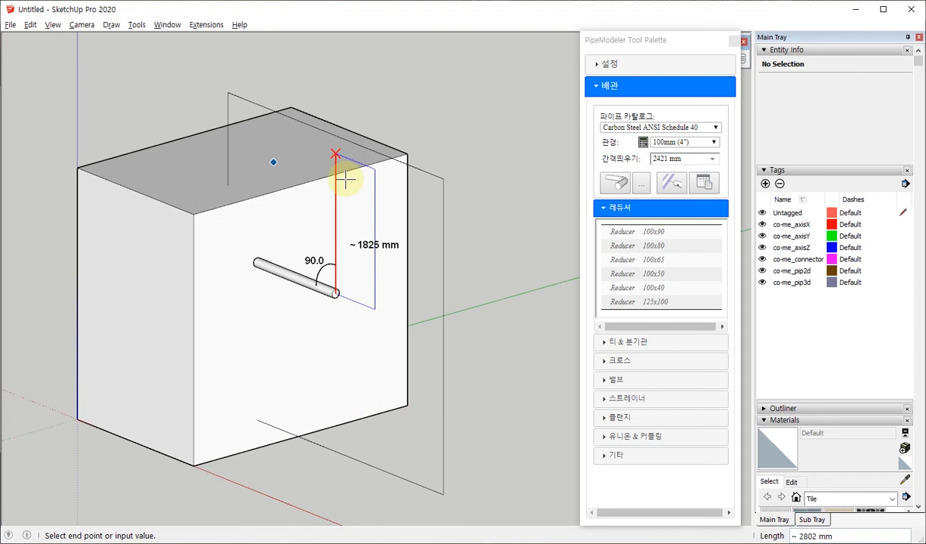
middle_click_drag(345, 179, 385, 301)
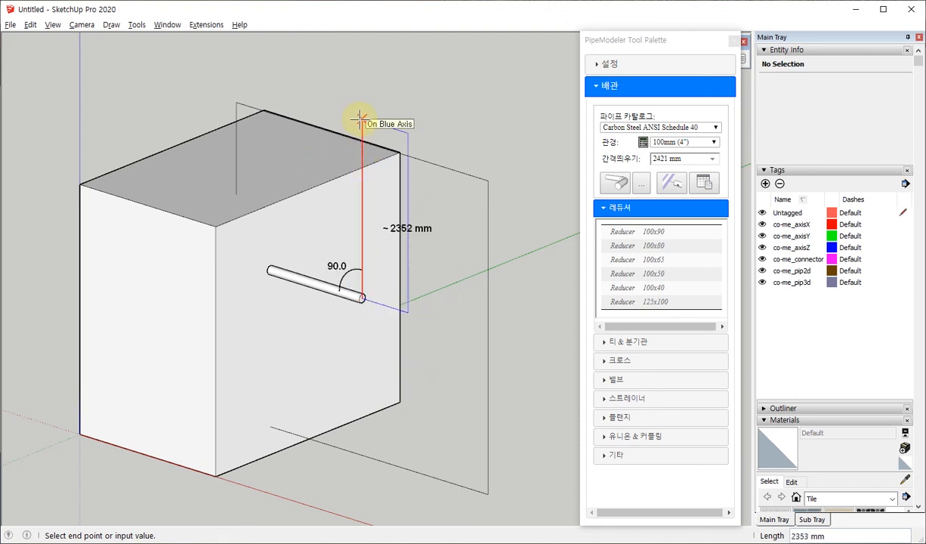
key("Return")
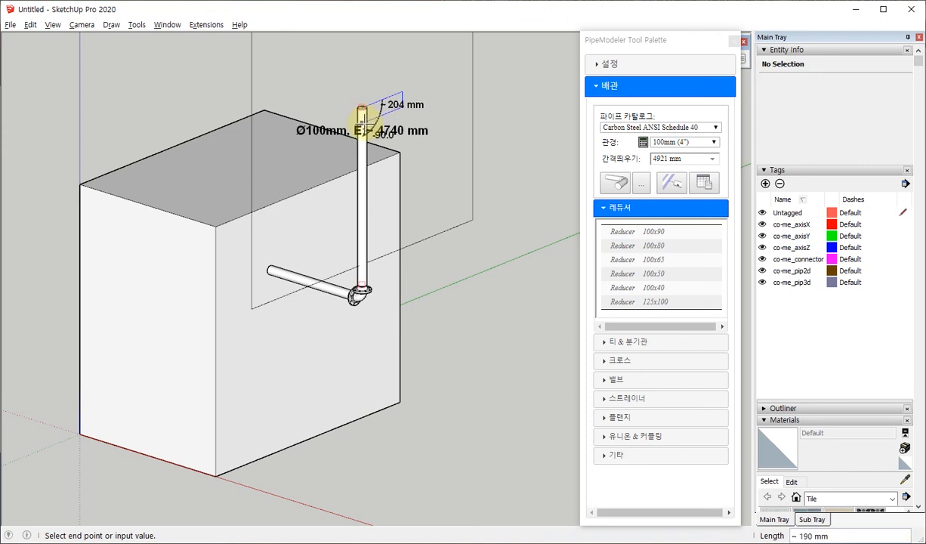
Step: Extend the pipe from the riser's top parallel to the green axis towards the box's front, and add an outward segment along the red axis
scroll(390, 217, "down", 2)
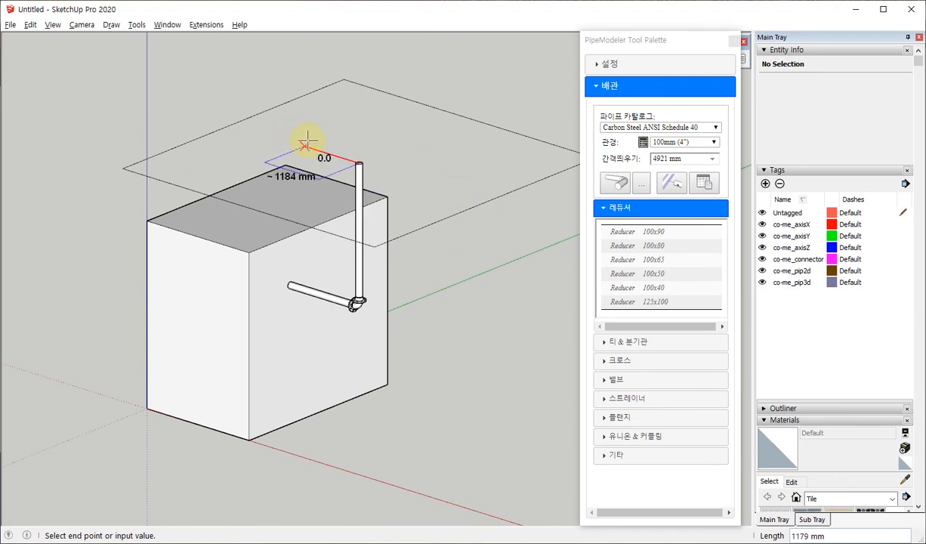
left_click(249, 231)
middle_click_drag(248, 213, 368, 325)
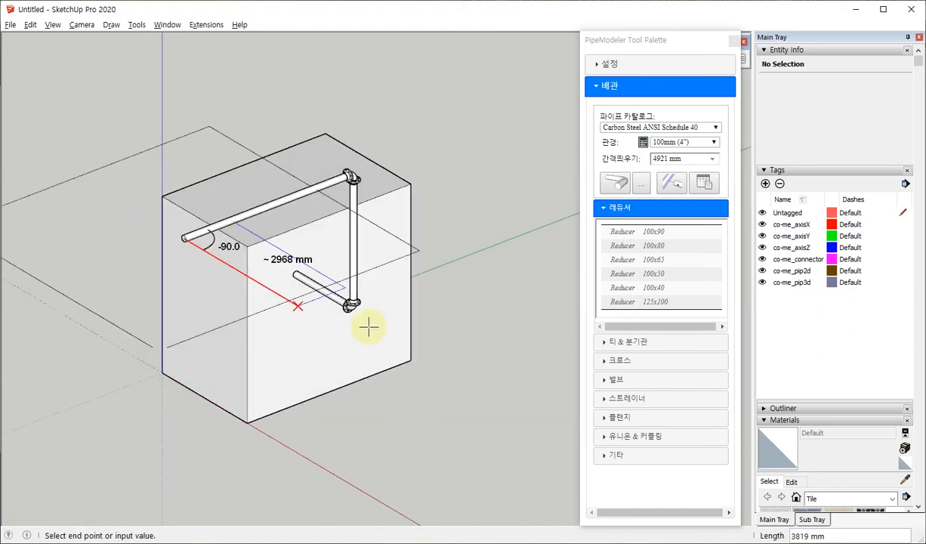
left_click(346, 364)
middle_click_drag(275, 217, 294, 221)
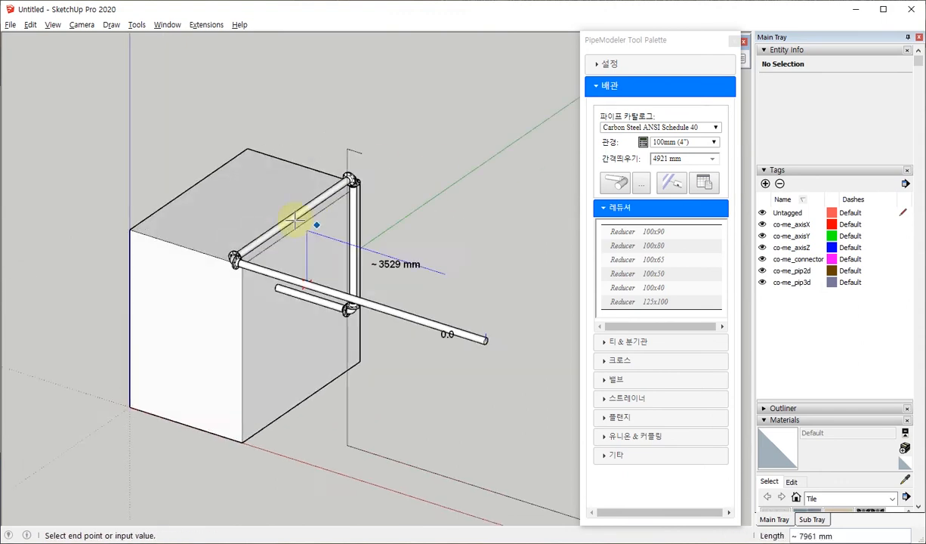
scroll(235, 207, "down", 3)
scroll(269, 213, "up", 3)
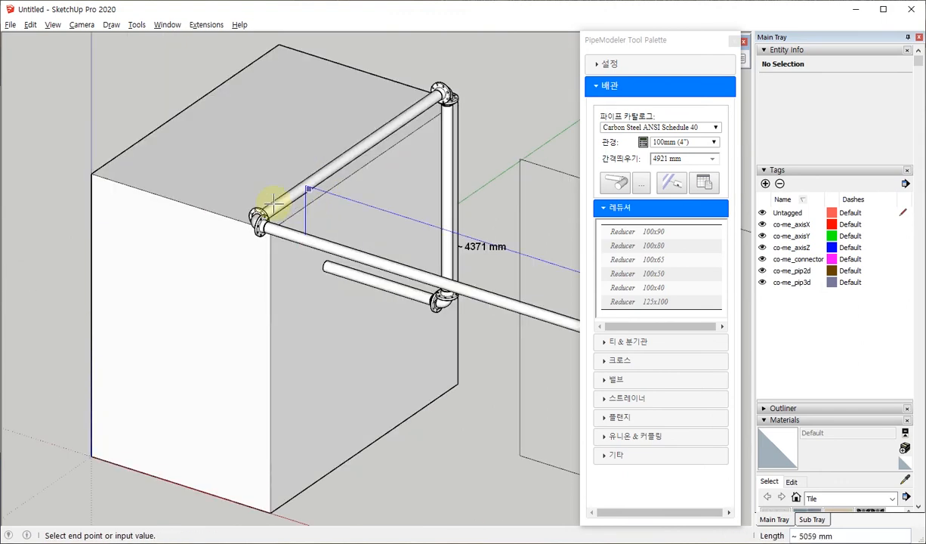
Step: Raise the pipe about 3089 mm vertically, add a horizontal segment parallel to the green axis, and end the run
scroll(137, 215, "down", 5)
left_click(296, 260)
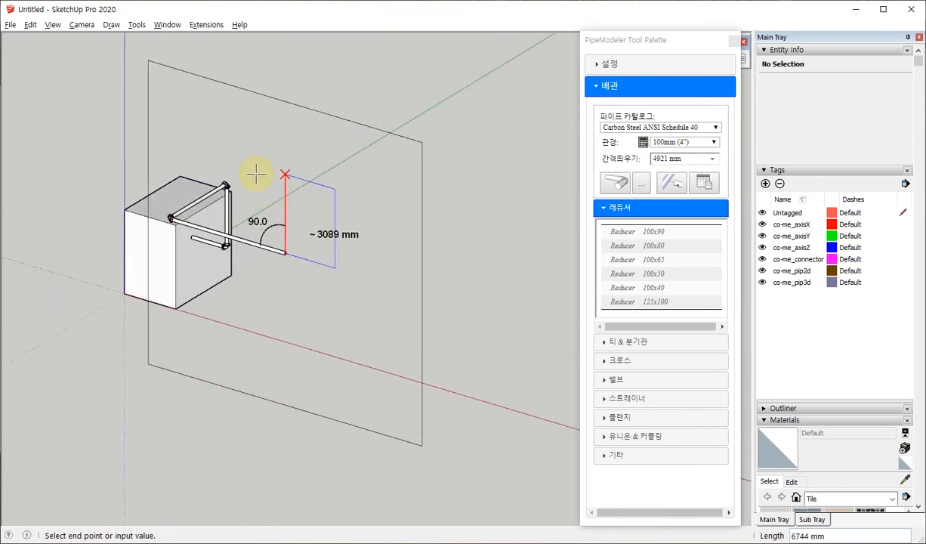
left_click(256, 175)
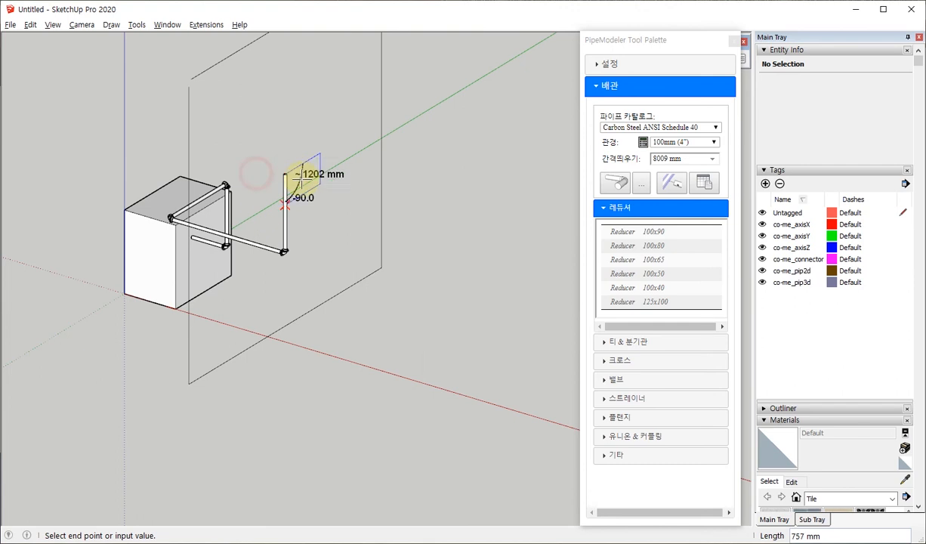
left_click(331, 150)
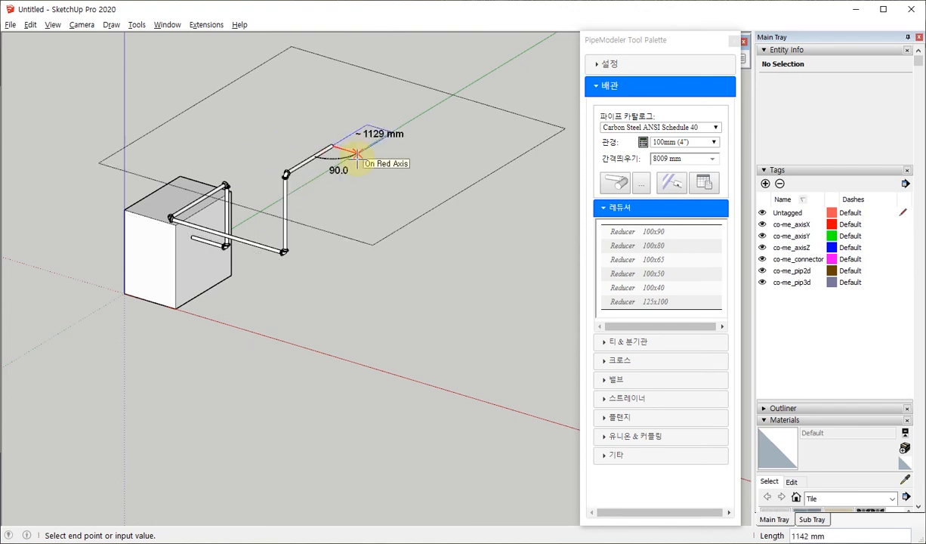
key("Escape")
key("space")
Step: Connect the run's open end to the horizontal pipe above the box with the pipe connection tool, taking the horizontal pipe as main and the end segment as branch
middle_click_drag(264, 176, 213, 136)
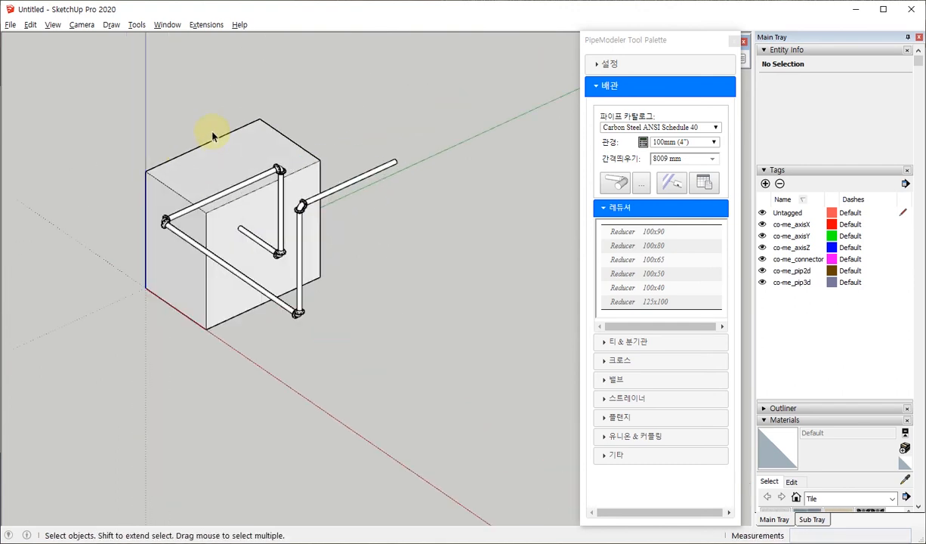
scroll(266, 172, "up", 4)
middle_click_drag(328, 207, 436, 170)
scroll(317, 203, "down", 4)
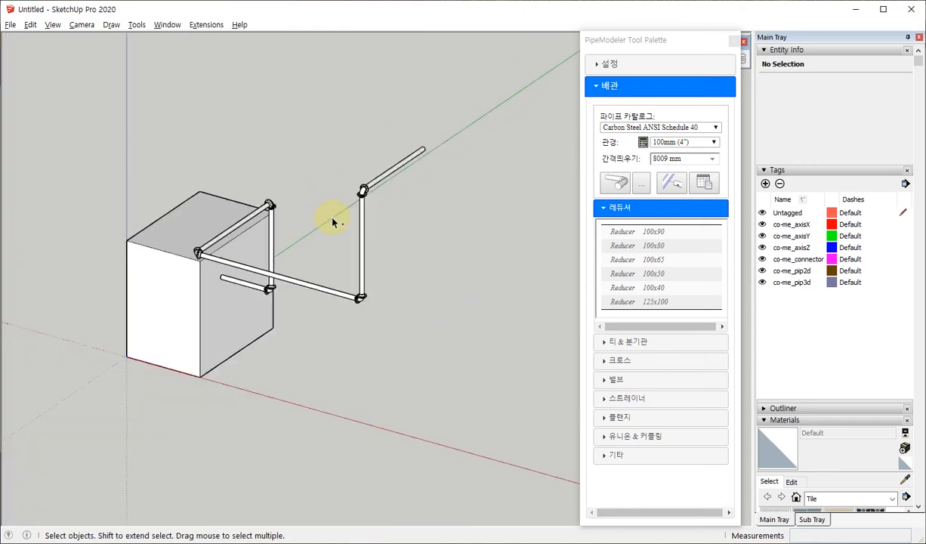
left_click(678, 185)
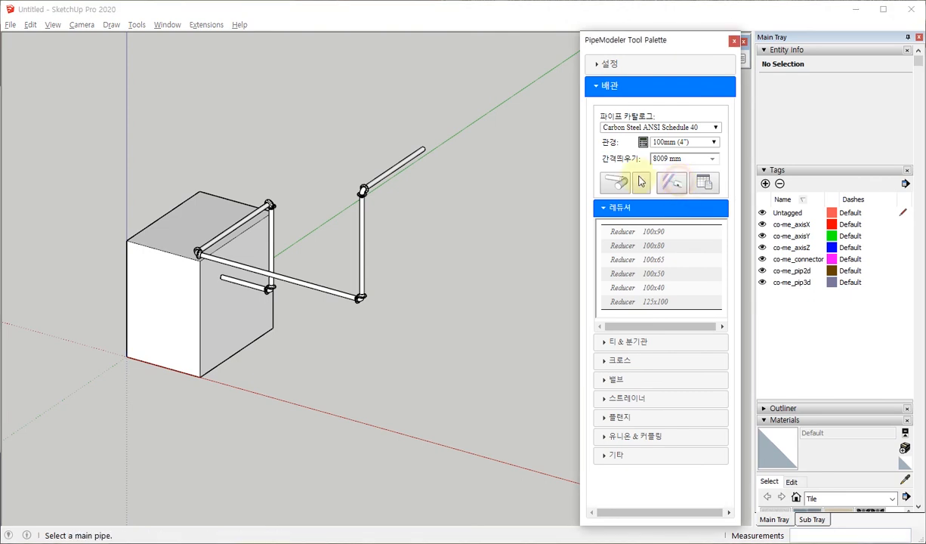
left_click(251, 220)
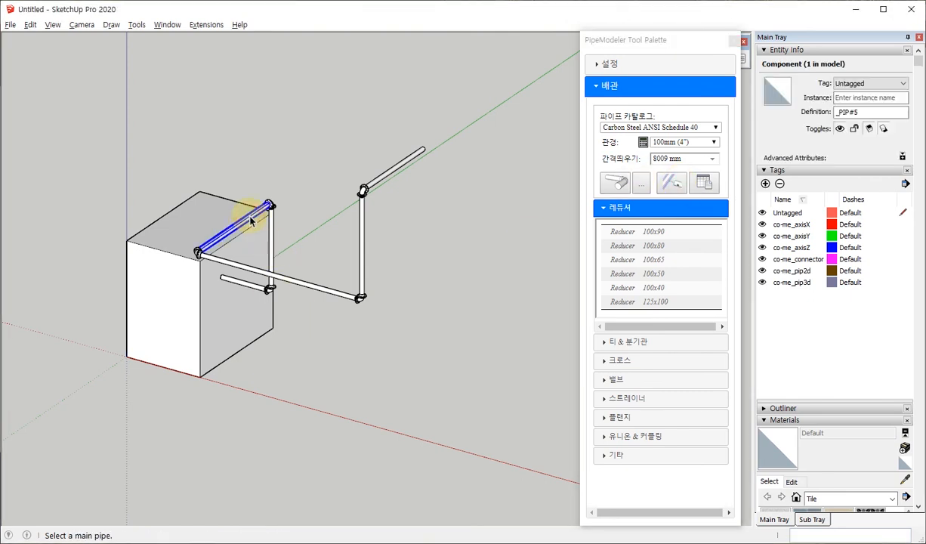
left_click(417, 162)
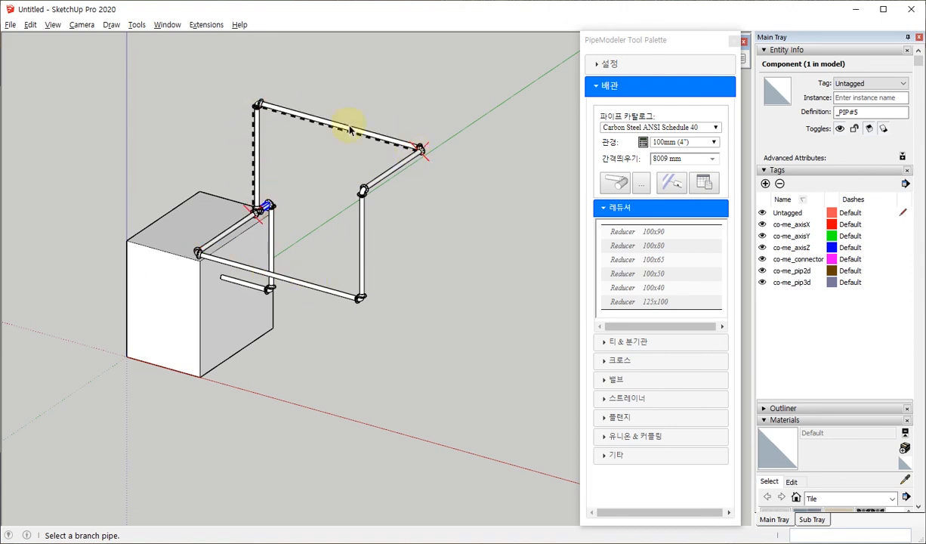
mouse_move(300, 224)
middle_mouse_down()
mouse_move(244, 224)
mouse_move(66, 275)
mouse_move(285, 193)
mouse_move(186, 254)
mouse_move(238, 265)
middle_mouse_up()
scroll(287, 192, "up", 4)
scroll(288, 190, "up", 2)
key("space")
scroll(238, 265, "down", 7)
left_click(396, 336)
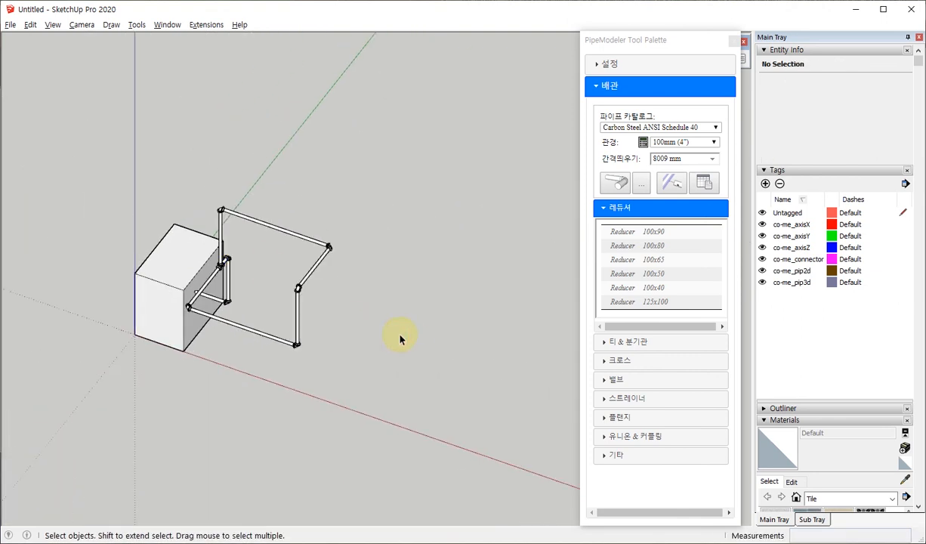
Step: In top view, set the pipe offset height to 2750 mm and draw a straight pipe parallel to the green axis in an empty area
key("F2")
scroll(224, 310, "down", 2)
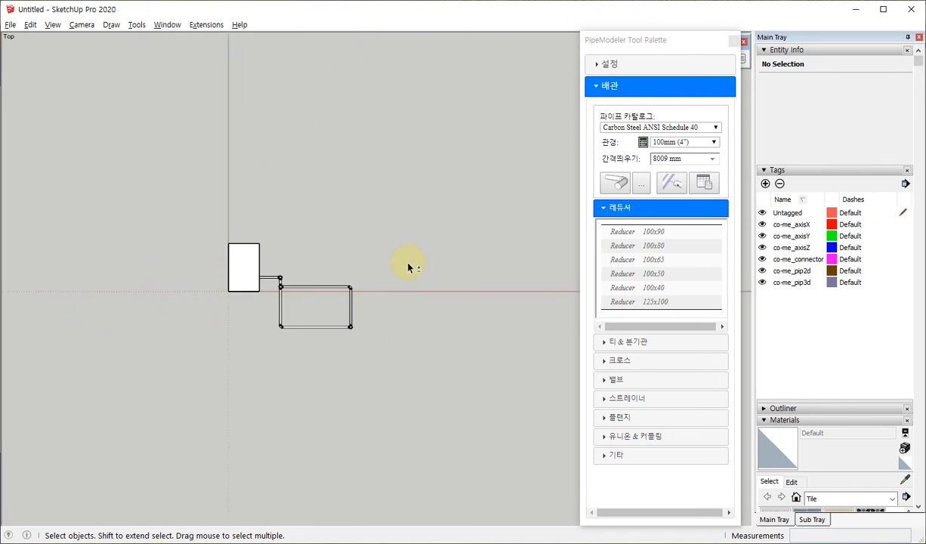
middle_click_drag(407, 264, 229, 247, "shift")
scroll(189, 244, "up", 3)
scroll(552, 242, "up", 3)
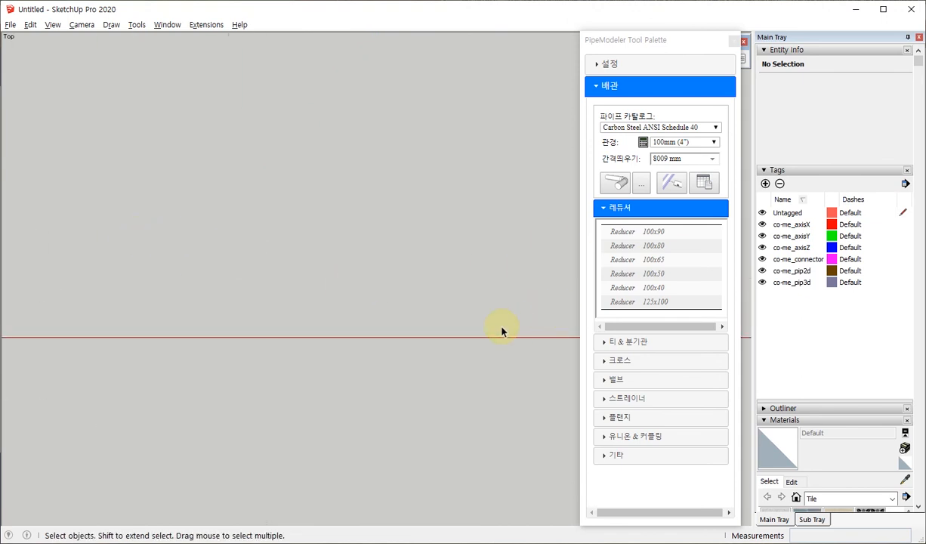
left_click(711, 159)
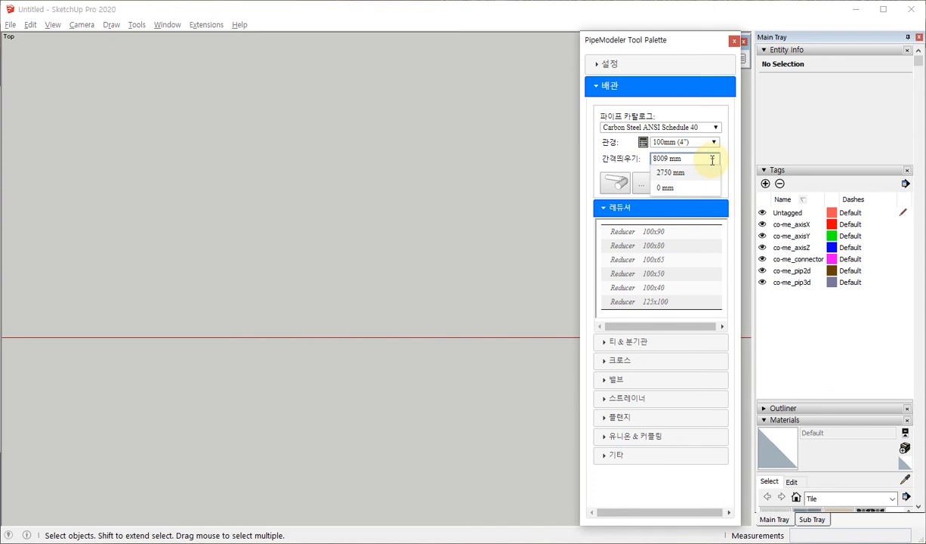
left_click(683, 173)
left_click(617, 185)
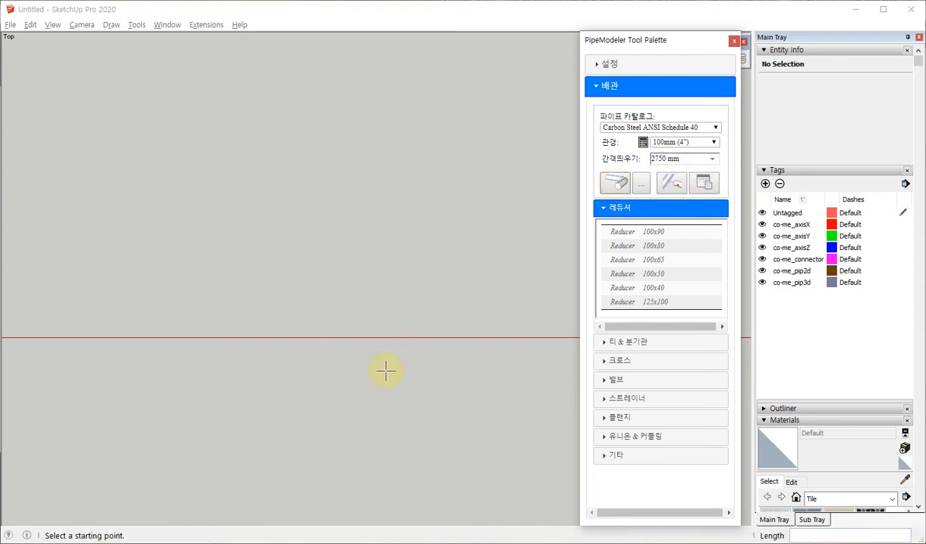
left_click(388, 307)
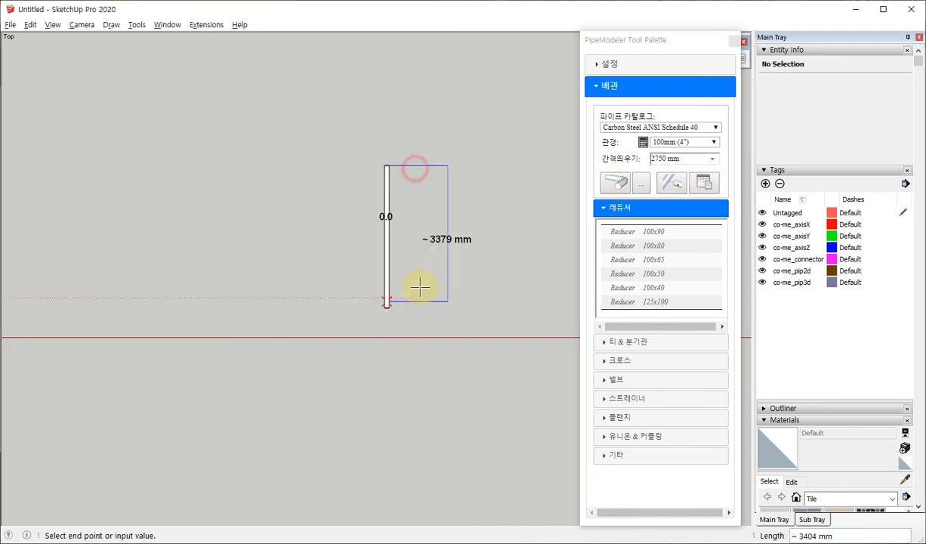
left_click(398, 264)
scroll(415, 150, "up", 4)
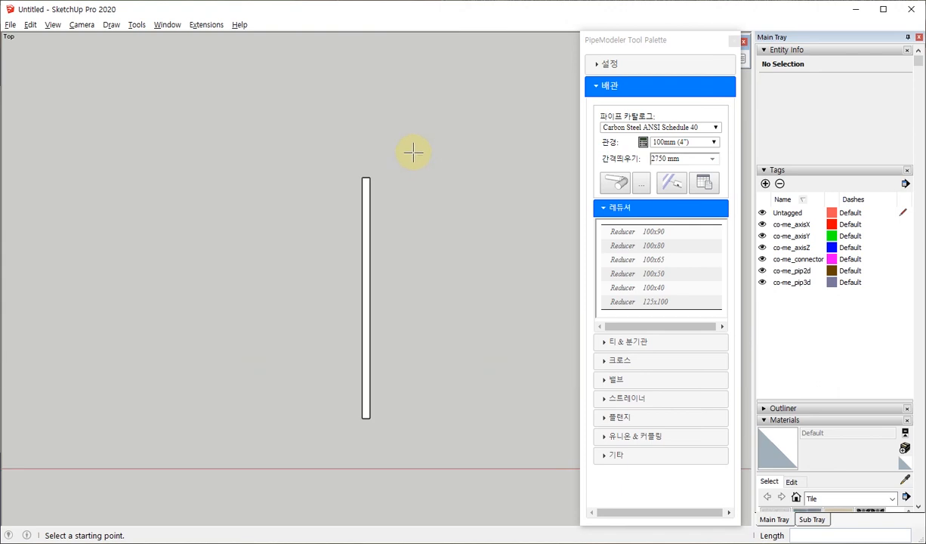
Step: Draw a second, separate pipe along the red axis beyond the first pipe's upper end, and leave the pipe tool
middle_click_drag(414, 152, 274, 179, "shift")
left_click(293, 156)
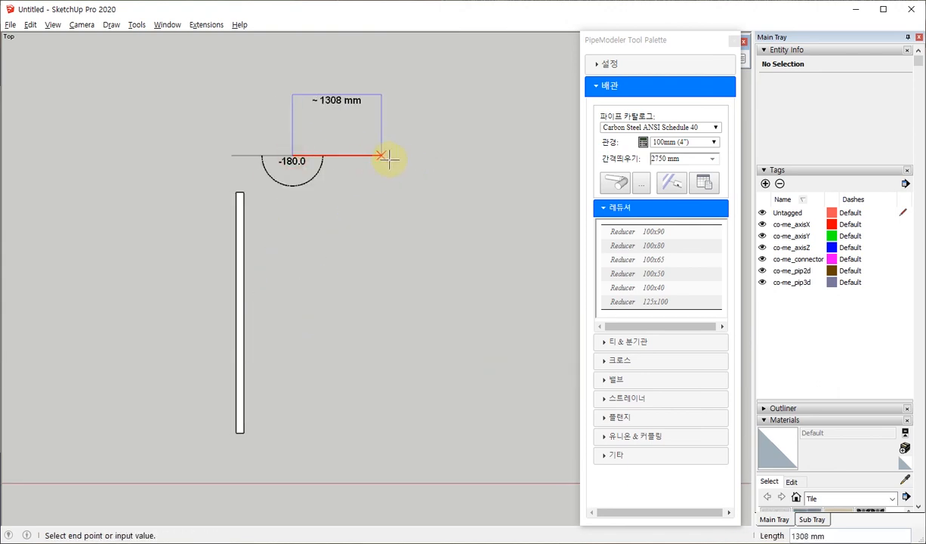
left_click(446, 157)
key("space")
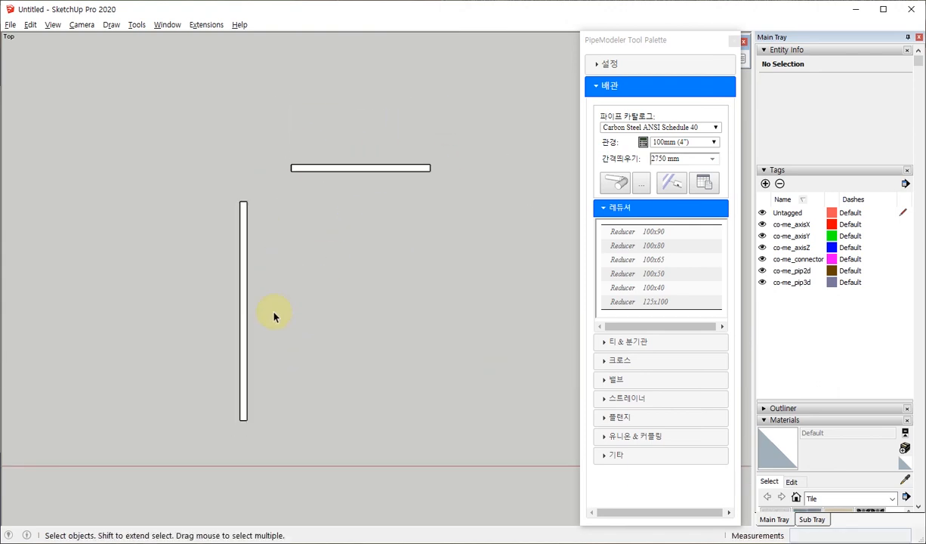
Step: Connect the two separate pipes with the pipe edit tool, taking the green-axis pipe as main and the red-axis pipe as branch
scroll(287, 235, "up", 1)
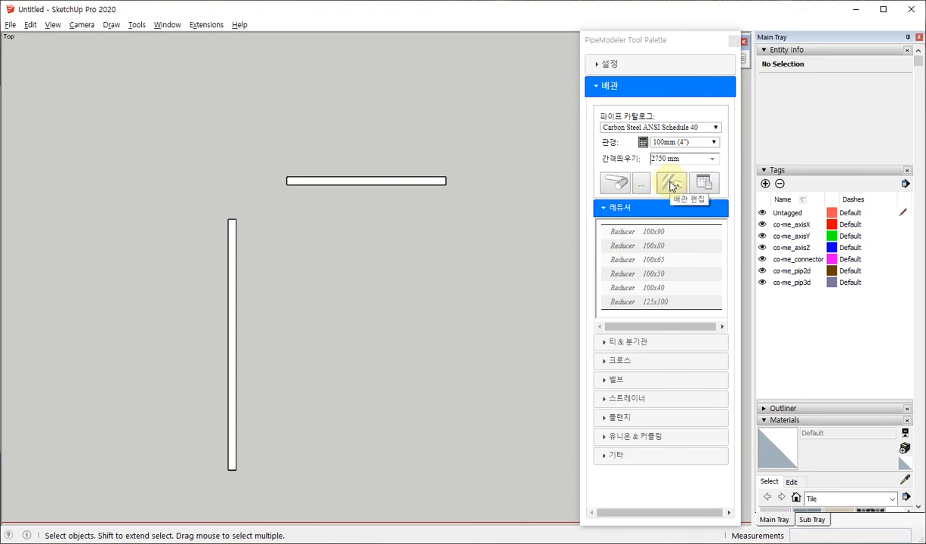
left_click(670, 185)
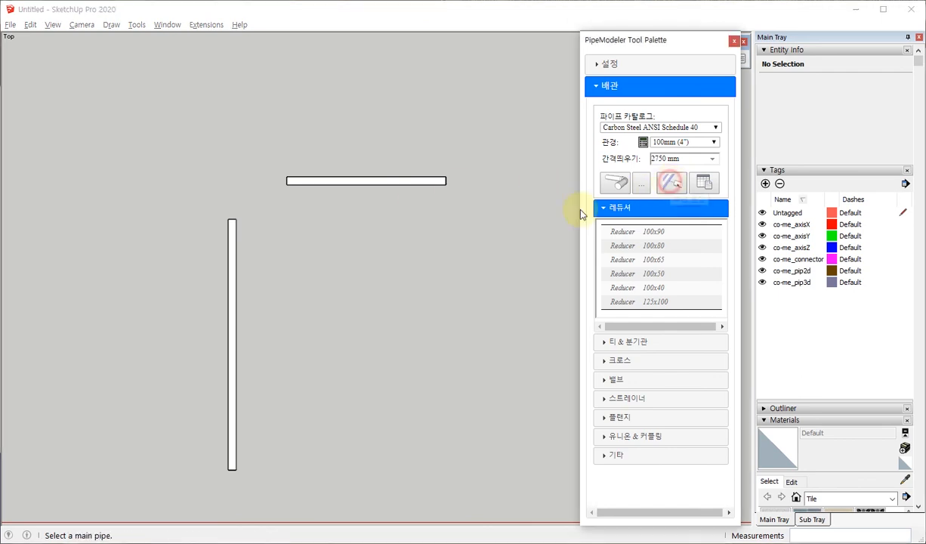
left_click(232, 243)
left_click(313, 182)
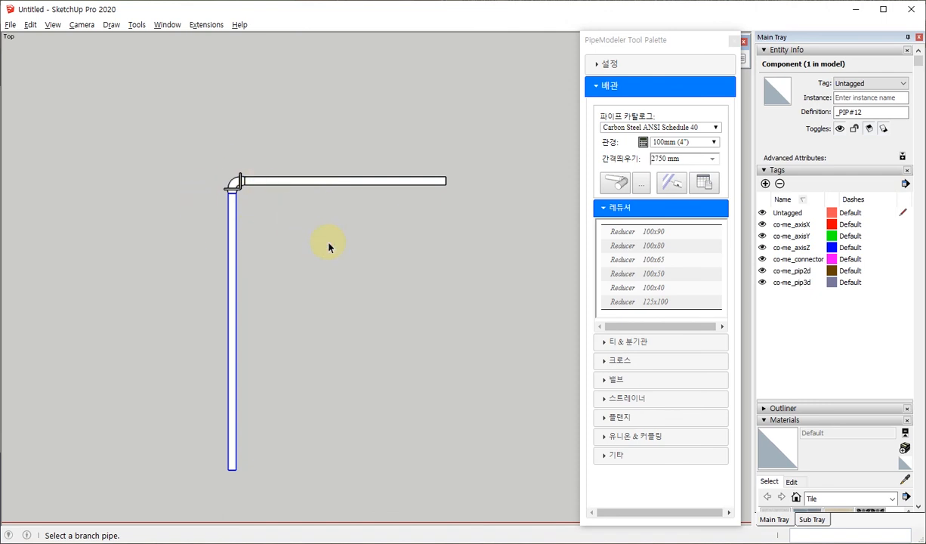
Step: Draw three separate short pipes parallel to the green axis, spaced out beyond the red-axis pipe, and leave the pipe tool
left_click(621, 182)
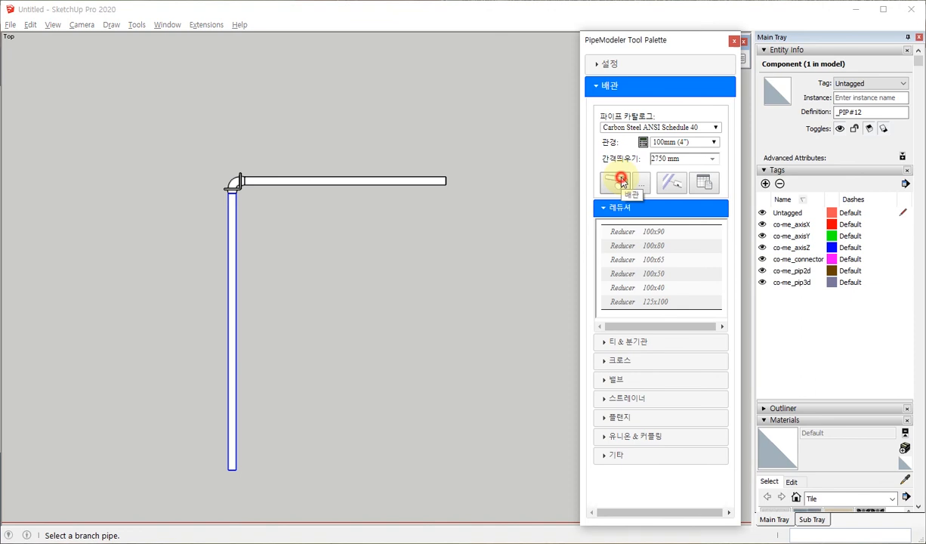
scroll(298, 224, "up", 1)
left_click(300, 244)
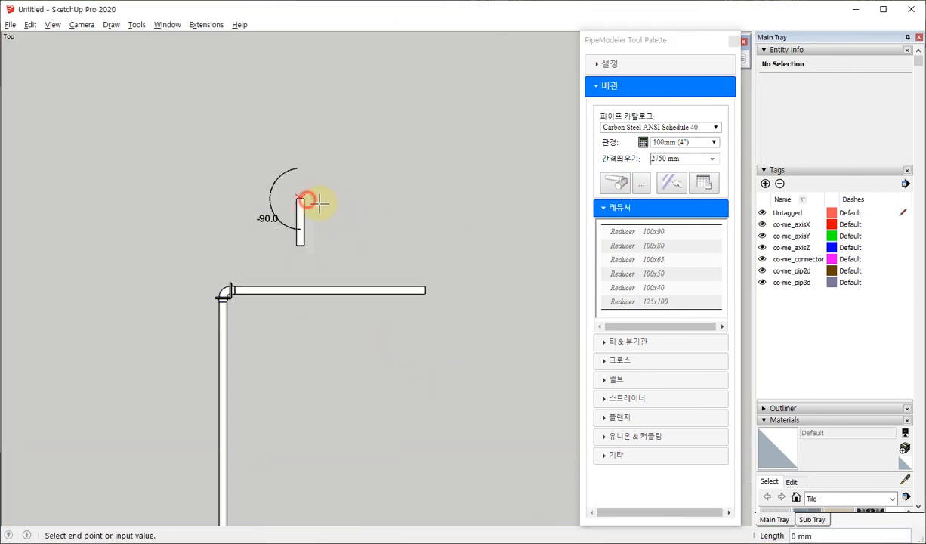
key("Escape")
left_click(387, 244)
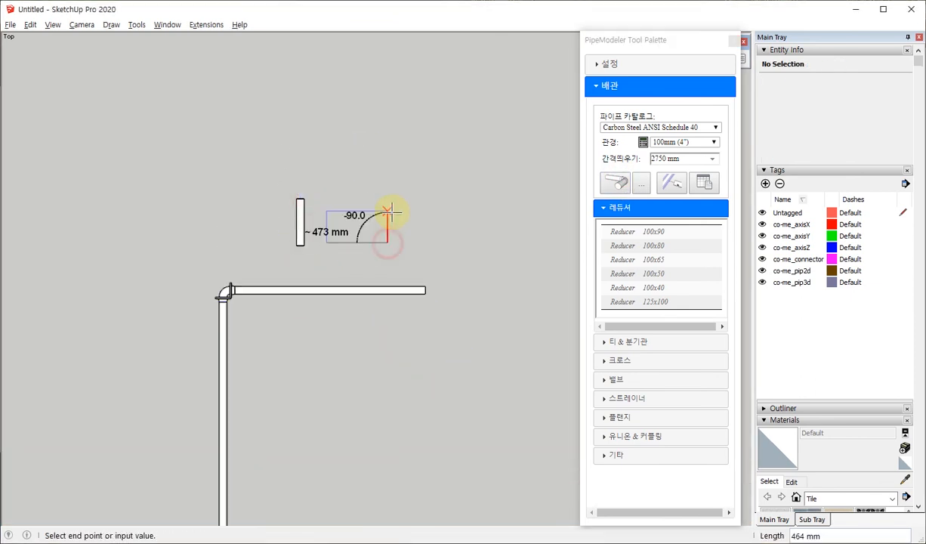
left_click(388, 191)
key("Escape")
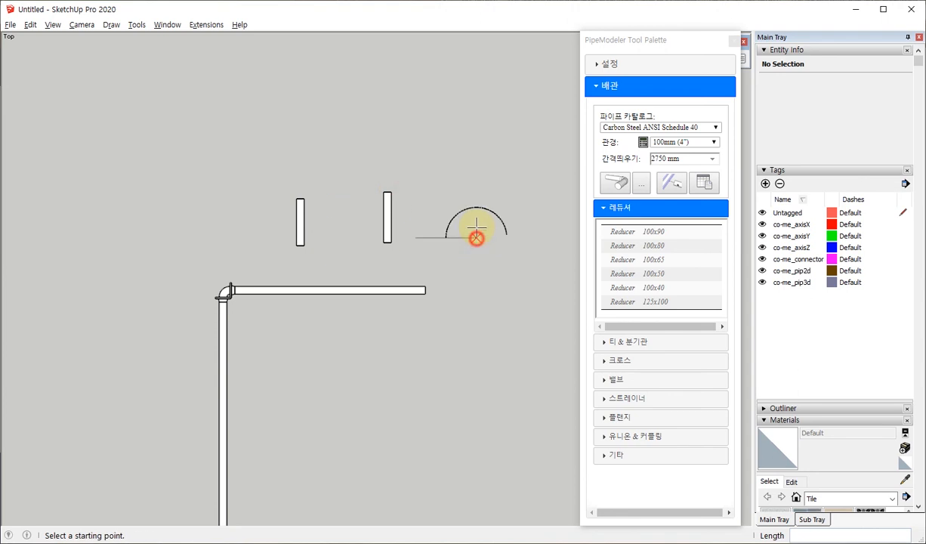
left_click(476, 238)
left_click(476, 199)
key("space")
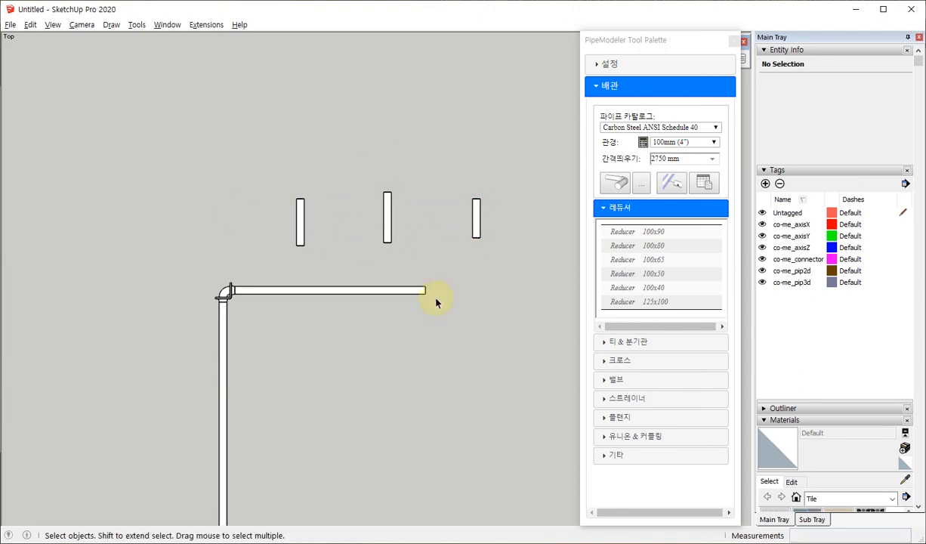
Step: Connect the three short pipes with the pipe edit tool, taking the red-axis pipe as main and each short pipe as branch
left_click(670, 186)
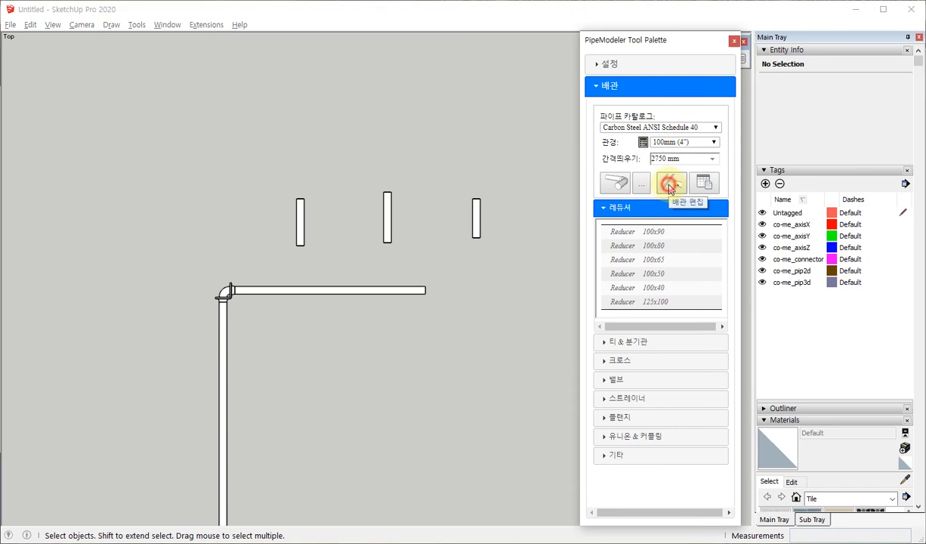
left_click(364, 294)
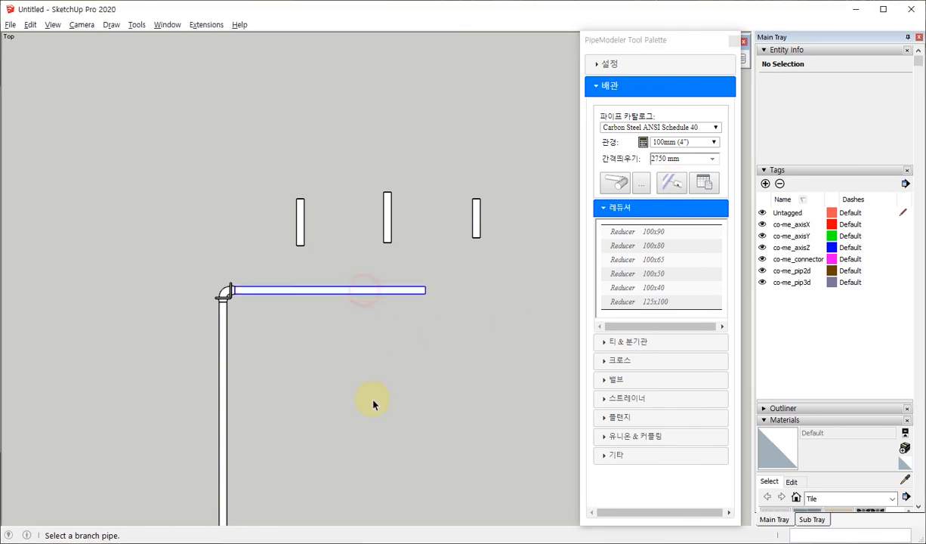
left_click(300, 235)
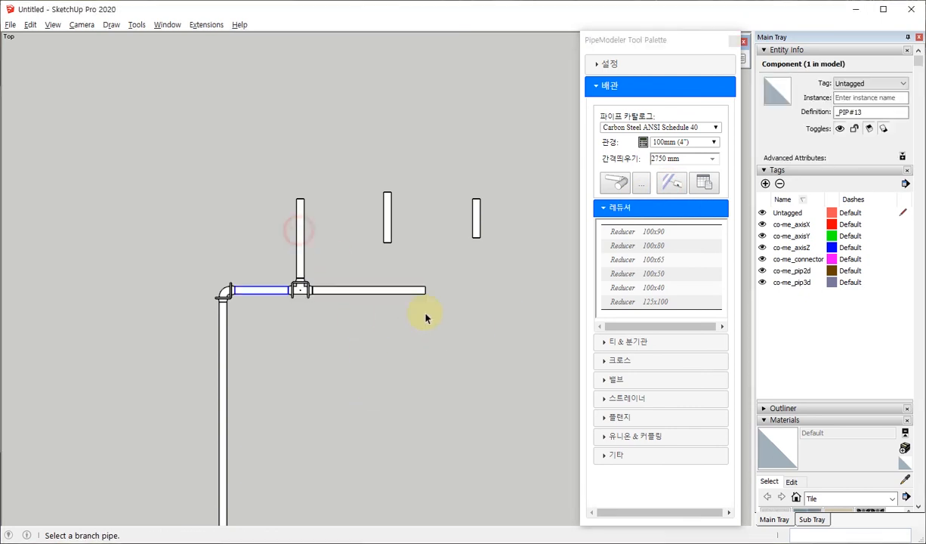
left_click(392, 228)
left_click(479, 225)
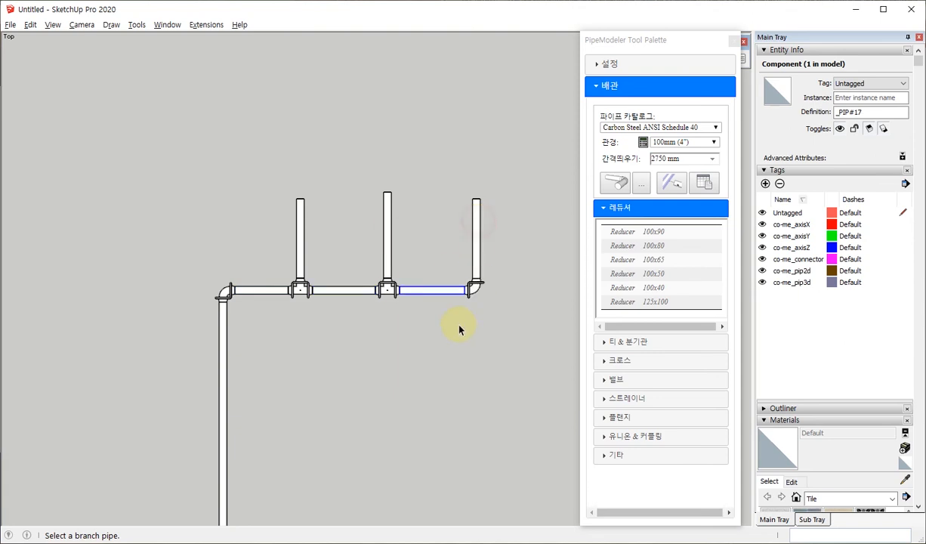
Step: Examine the flanged tees and elbows along the connected main pipe in 3D from several sides
scroll(446, 302, "up", 3)
middle_click_drag(440, 285, 331, 202)
scroll(331, 203, "down", 3)
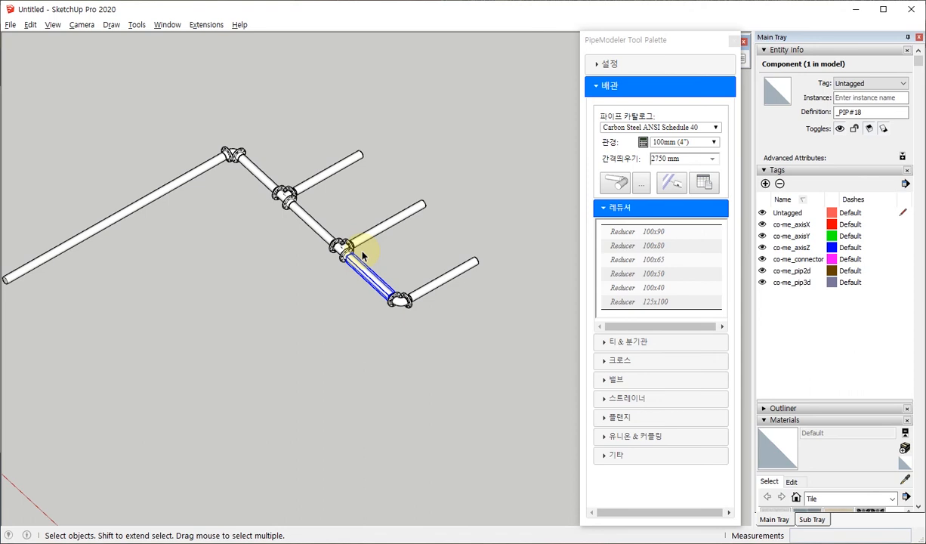
middle_click_drag(440, 320, 410, 315)
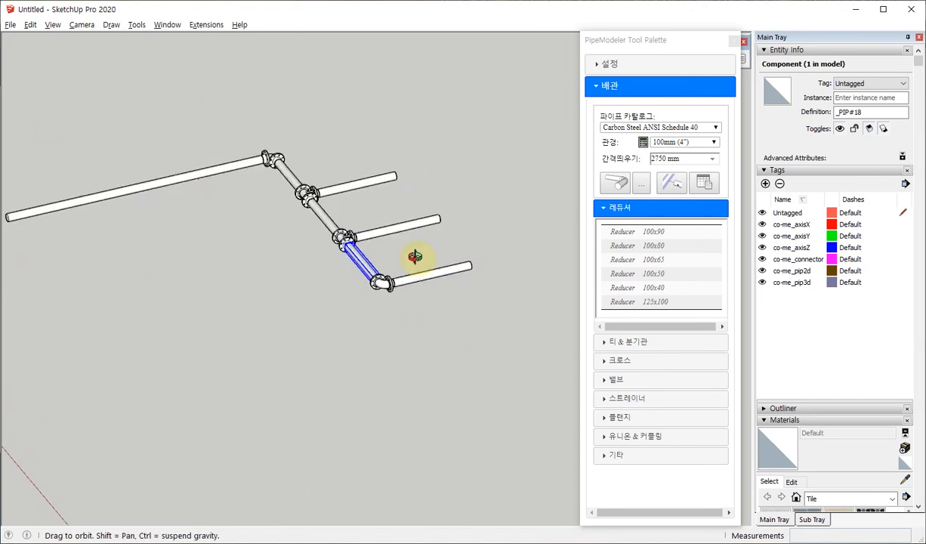
scroll(314, 224, "up", 6)
middle_click_drag(327, 228, 373, 234)
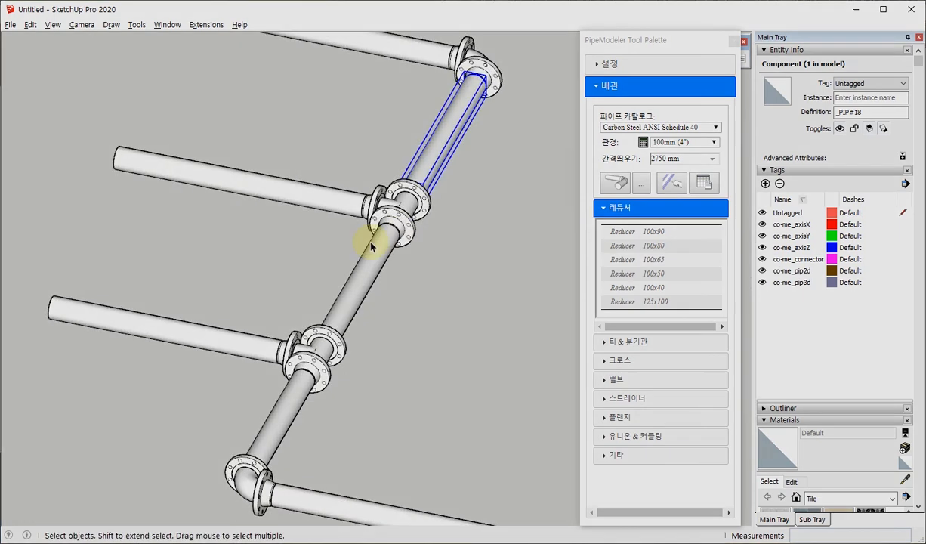
scroll(376, 257, "down", 3)
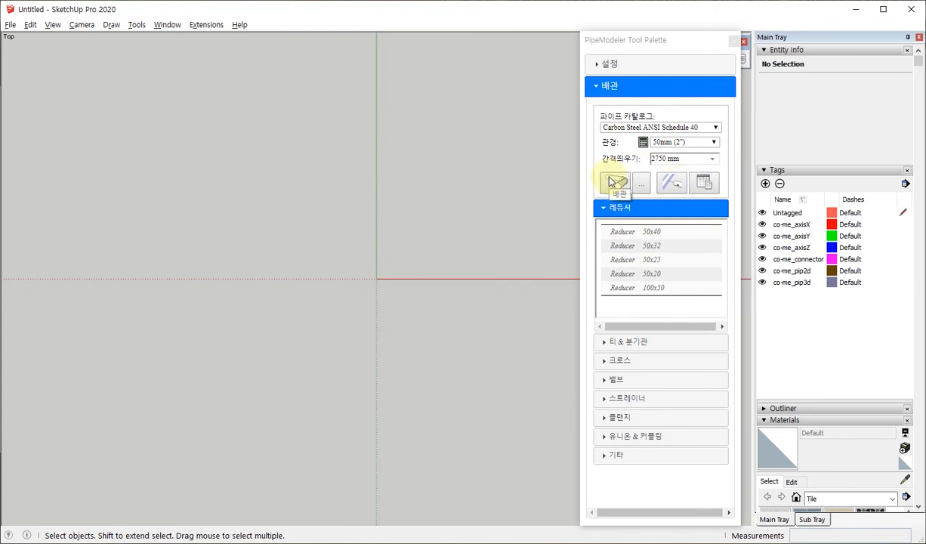
Step: Set the pipe diameter to 100mm (4") and draw a short pipe parallel to the red axis near the origin
left_click(712, 144)
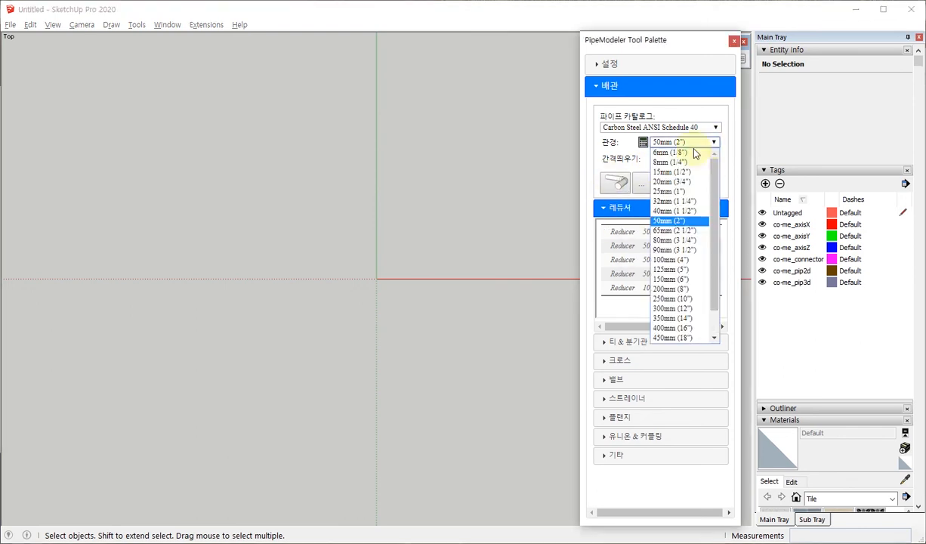
left_click(672, 259)
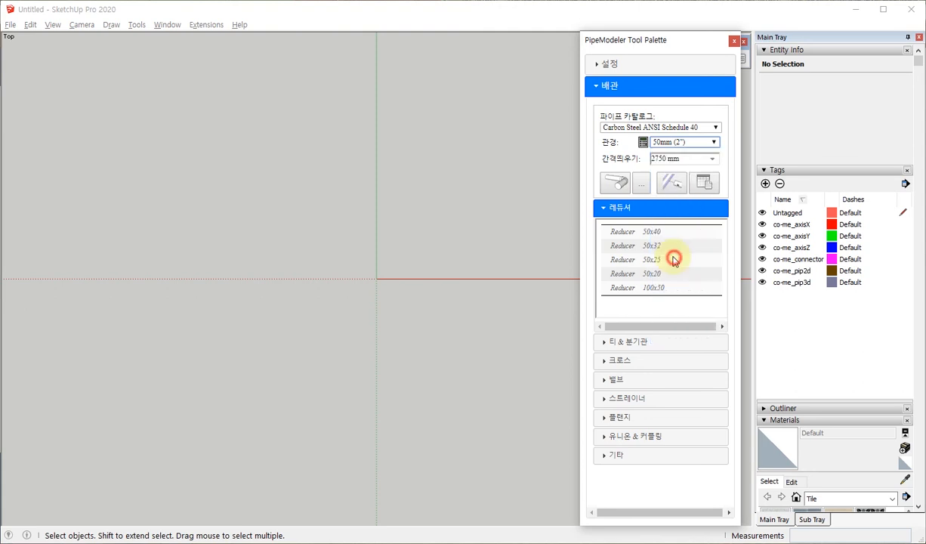
left_click(623, 185)
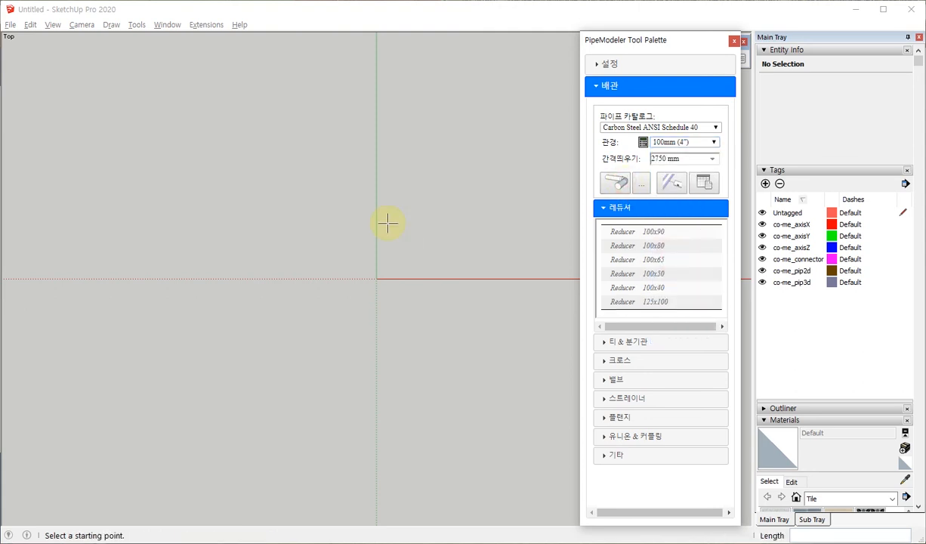
middle_click_drag(311, 270, 200, 318, "shift")
left_click(342, 283)
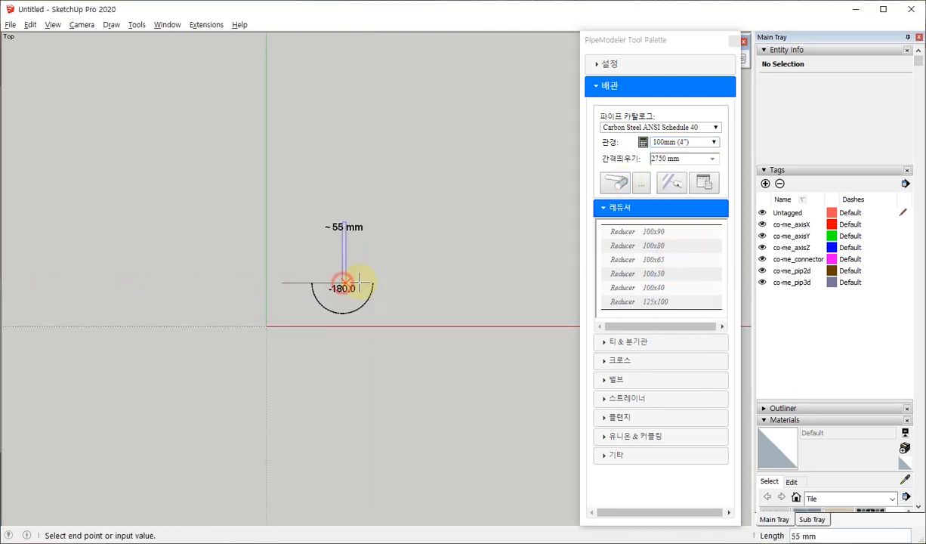
left_click(405, 283)
scroll(405, 289, "up", 5)
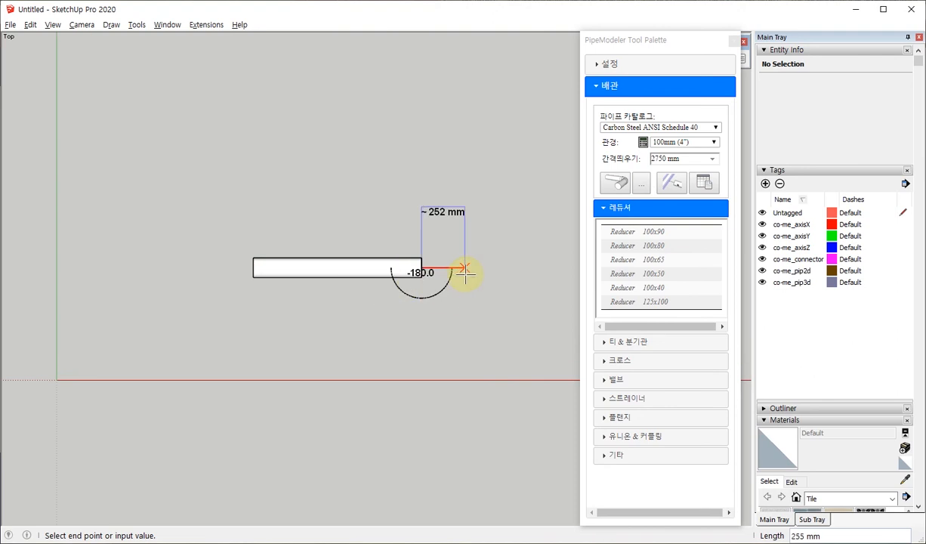
Step: Add a 100x50 reducer at the pipe's end, continue the 50 mm pipe about 1800 mm along the red axis, and end the run
left_click(667, 276)
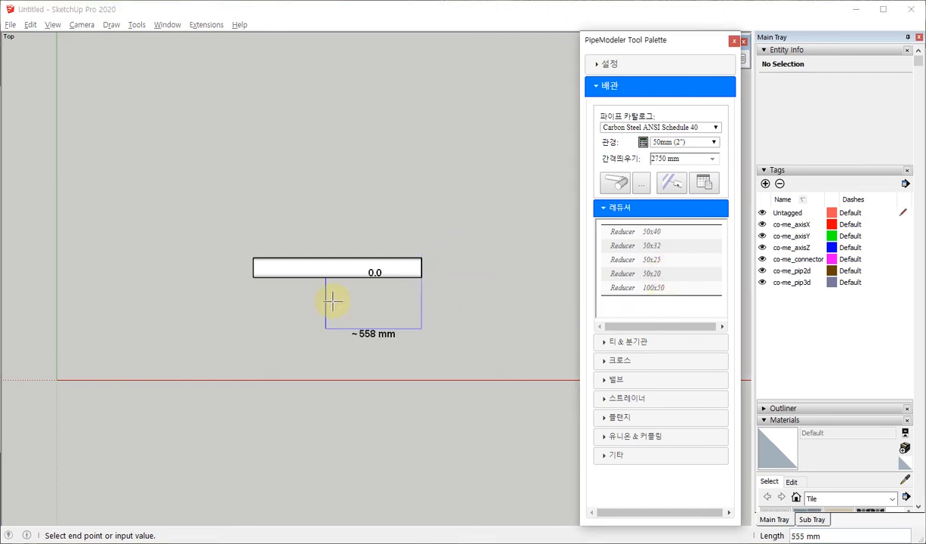
scroll(238, 269, "down", 3)
left_click(330, 266)
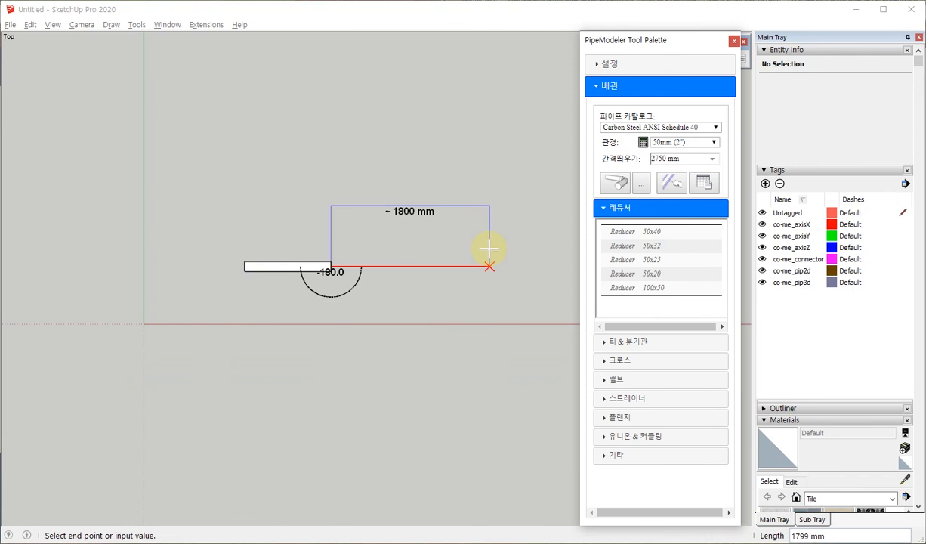
left_click(488, 247)
scroll(312, 259, "up", 5)
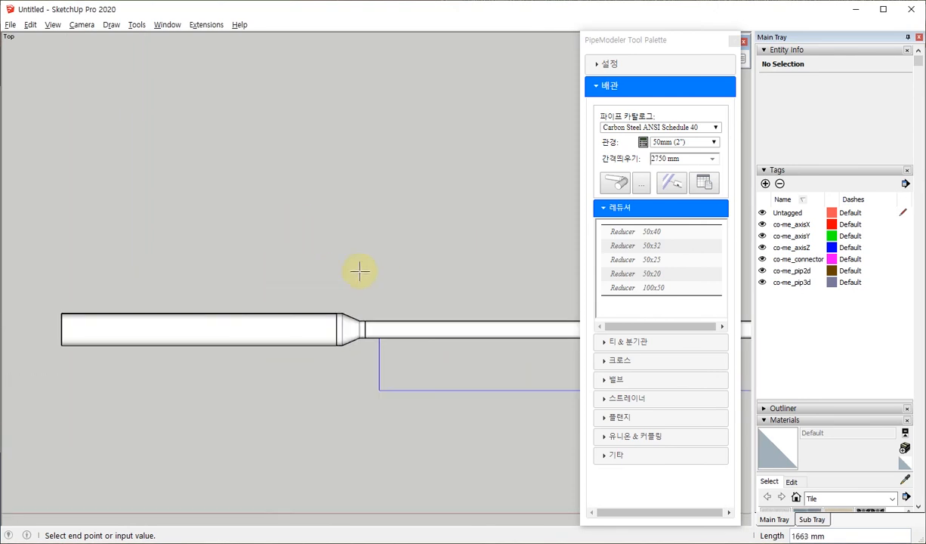
scroll(155, 295, "down", 3)
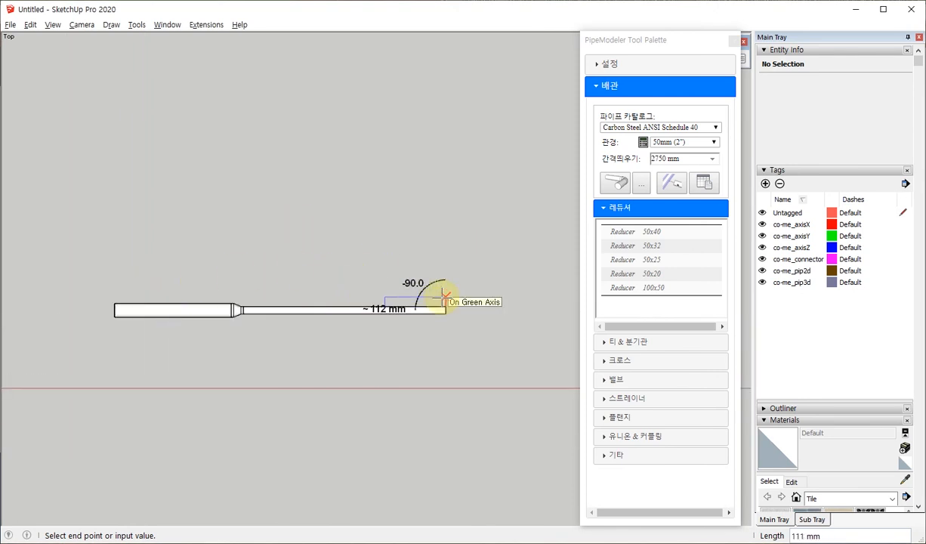
middle_click_drag(314, 295, 404, 275)
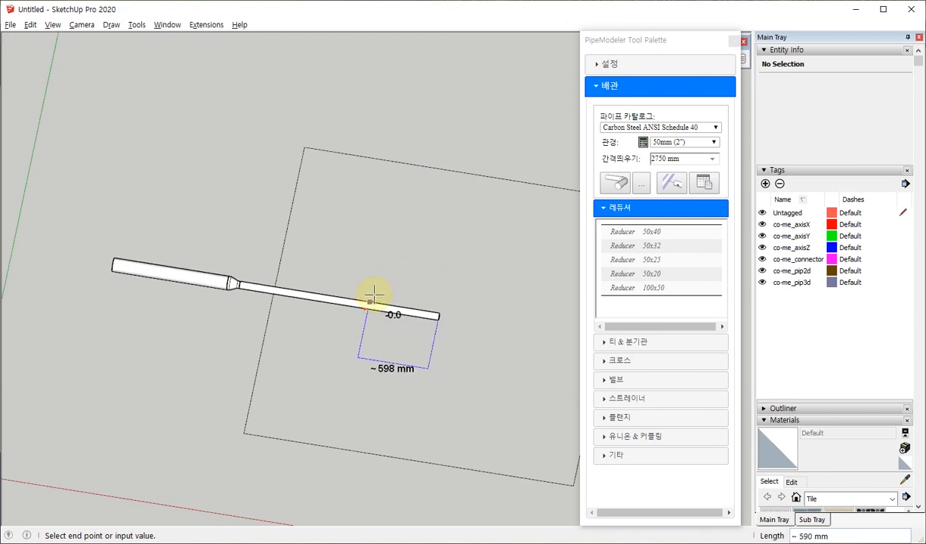
key("F2")
key("space")
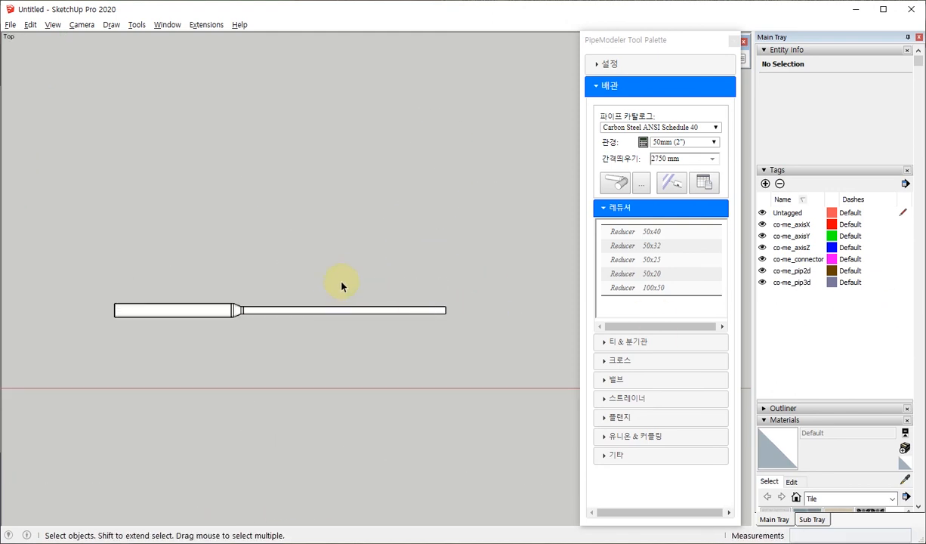
Step: Insert a Tee 50 midway along the 50 mm pipe, with a short branch parallel to the green axis, and inspect the joint in 3D
left_click(616, 184)
left_click(626, 344)
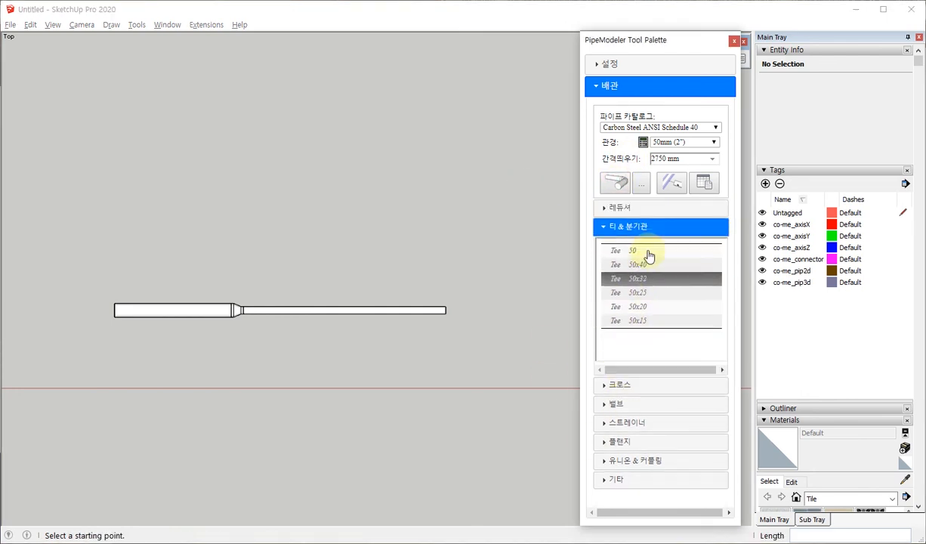
left_click(638, 251)
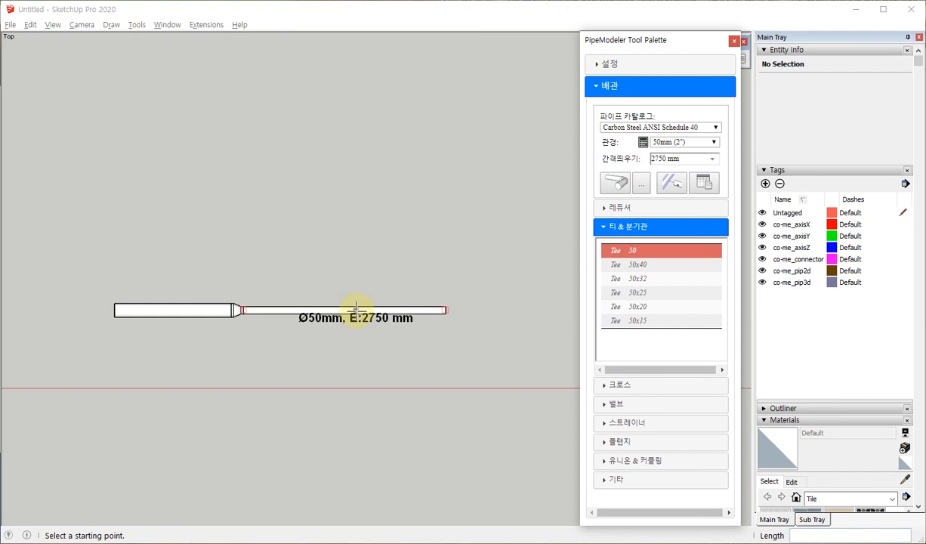
left_click(356, 310)
scroll(373, 316, "up", 5)
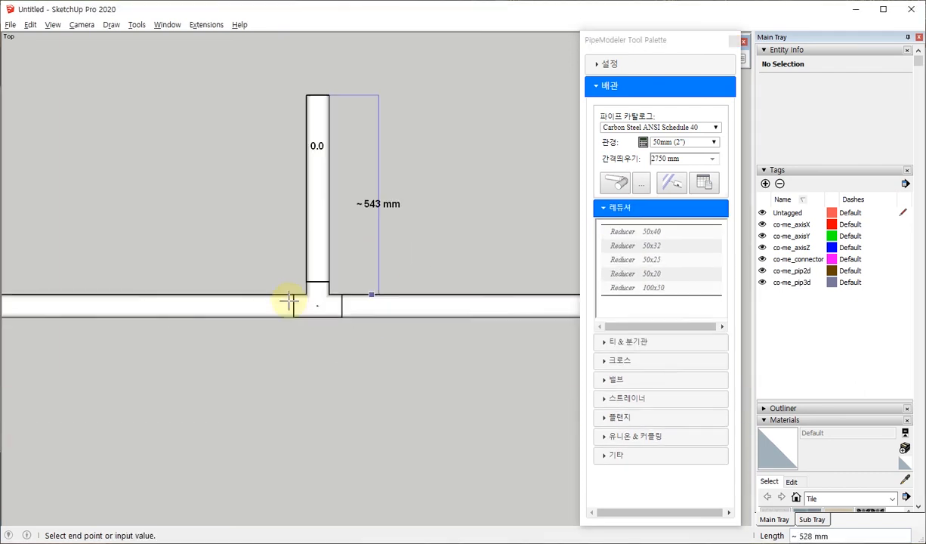
scroll(291, 300, "up", 2)
key("space")
middle_click_drag(384, 355, 113, 90)
scroll(291, 239, "up", 3)
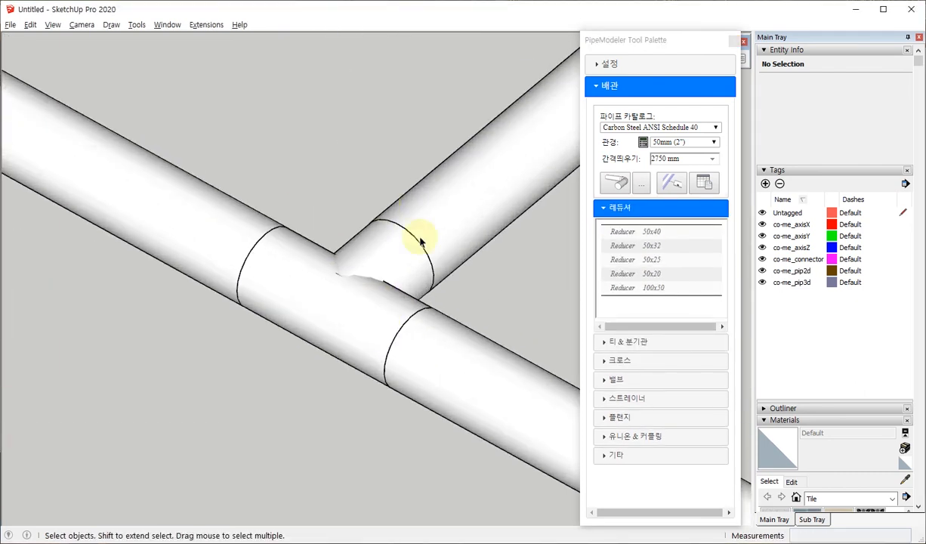
scroll(368, 306, "down", 5)
middle_click_drag(413, 330, 326, 218)
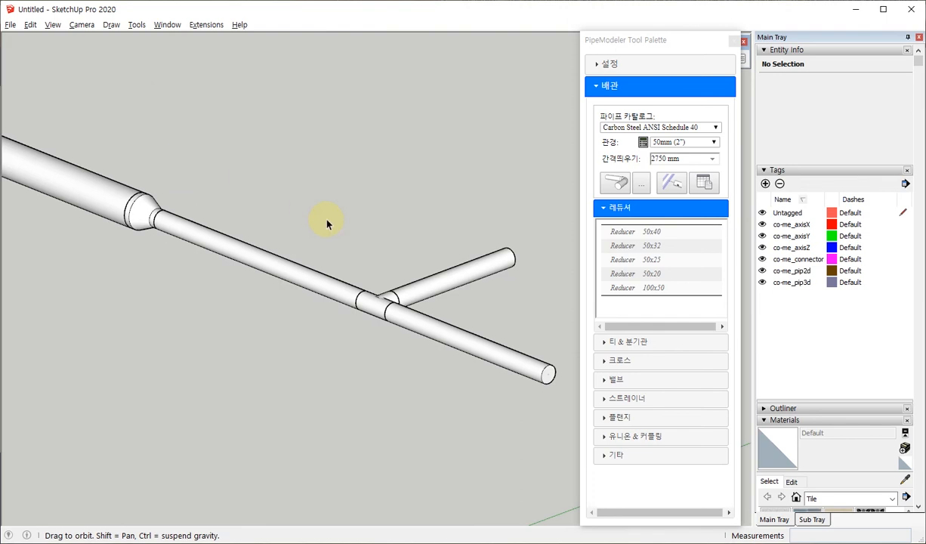
Step: Draw a short 50 mm pipe from the existing tee, opposite its branch and parallel to the green axis, and inspect the four-way joint in 3D
left_click(533, 225)
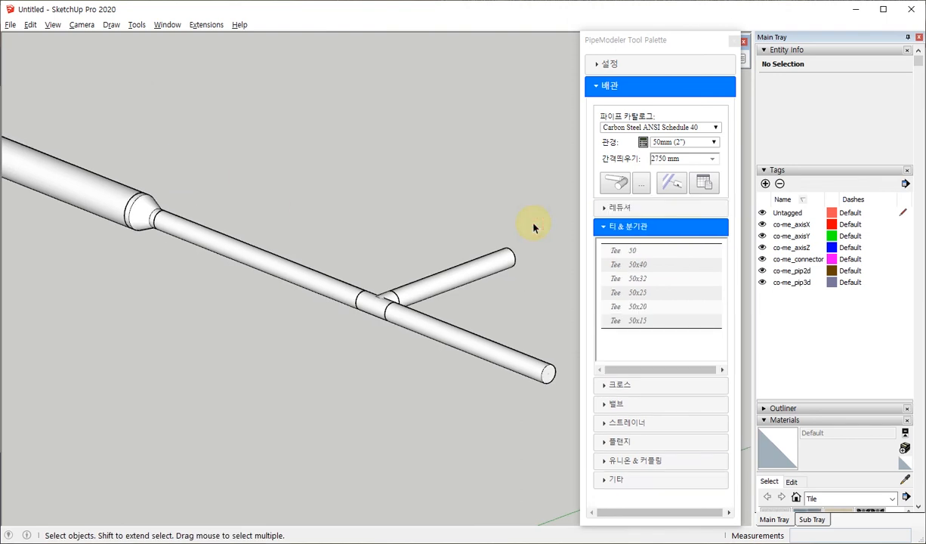
left_click(616, 185)
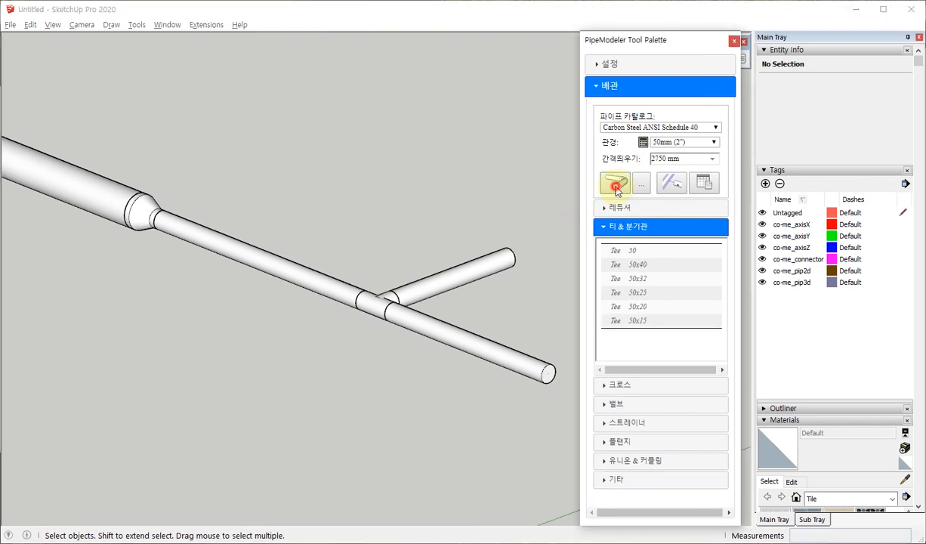
left_click(370, 306)
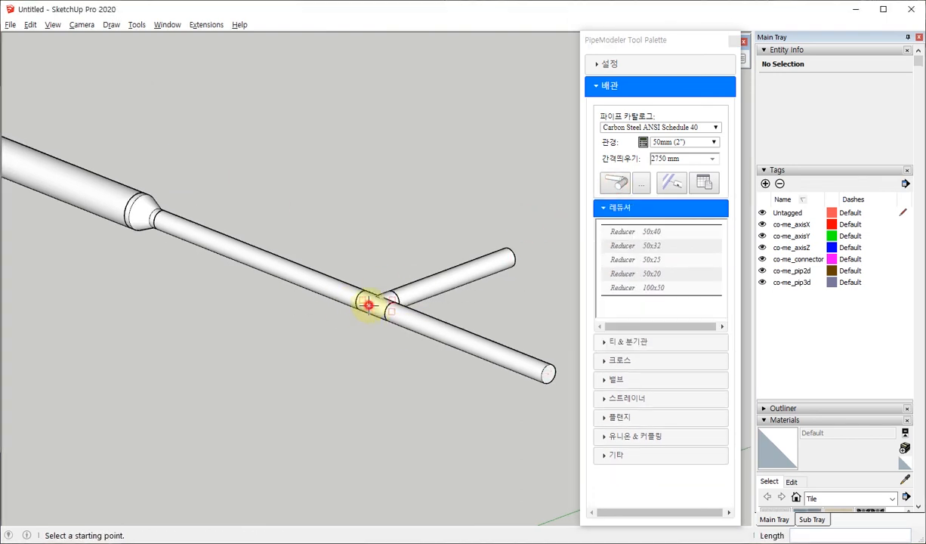
left_click(300, 351)
middle_click_drag(403, 269, 409, 405)
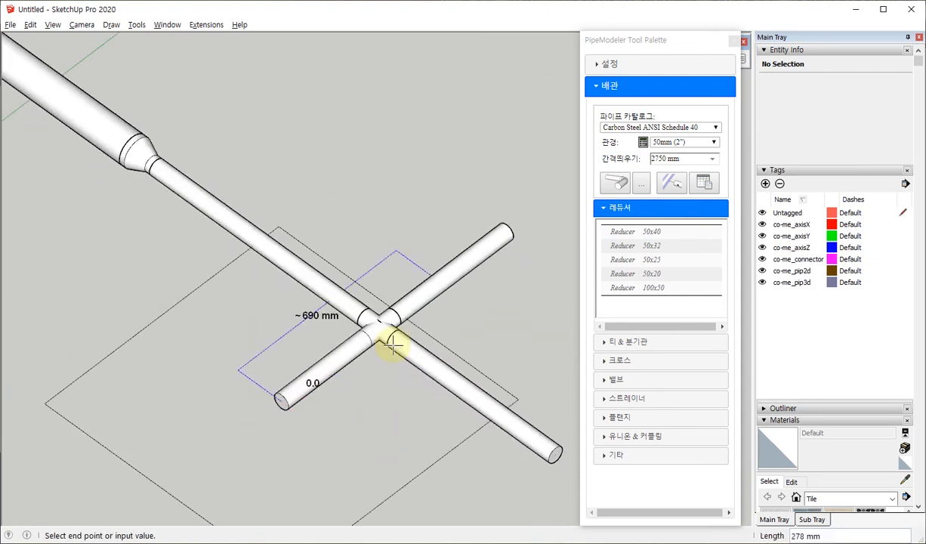
key("space")
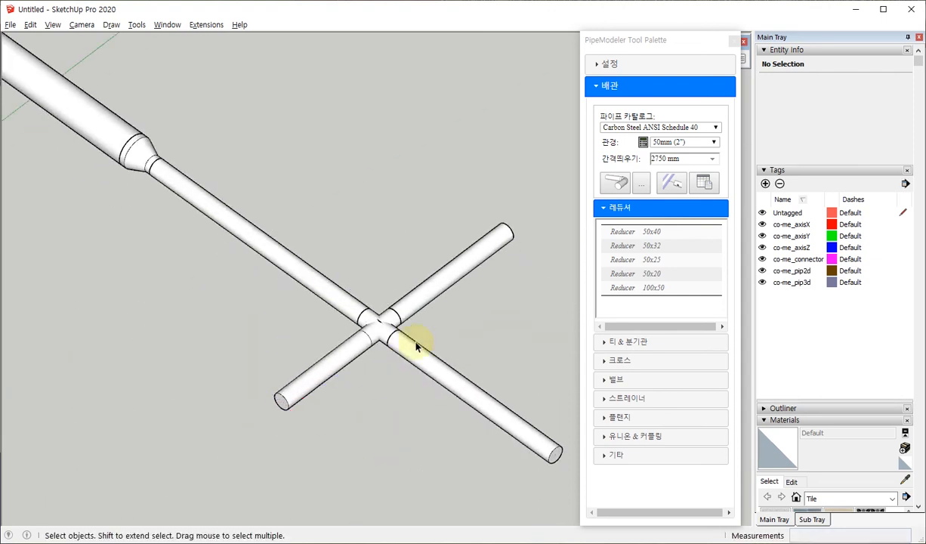
middle_click_drag(356, 294, 258, 208)
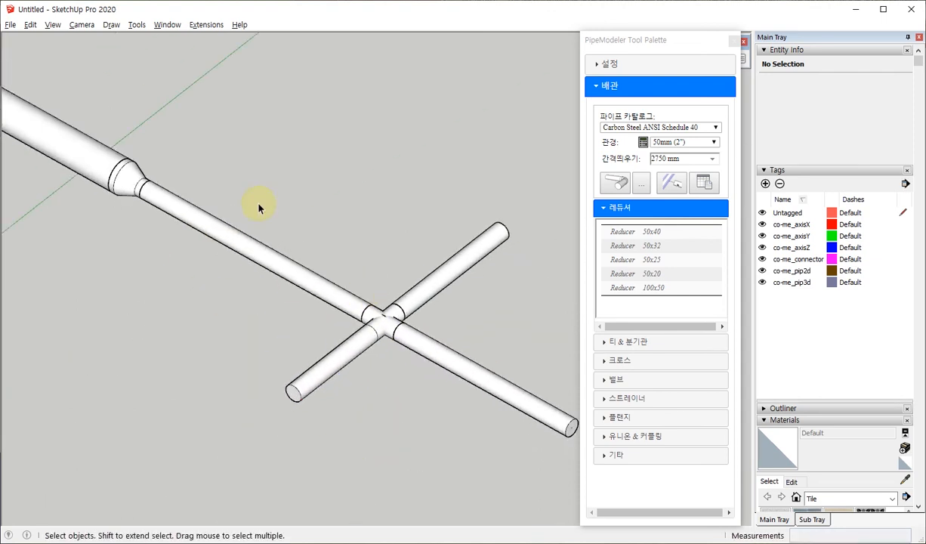
middle_click_drag(312, 296, 396, 296)
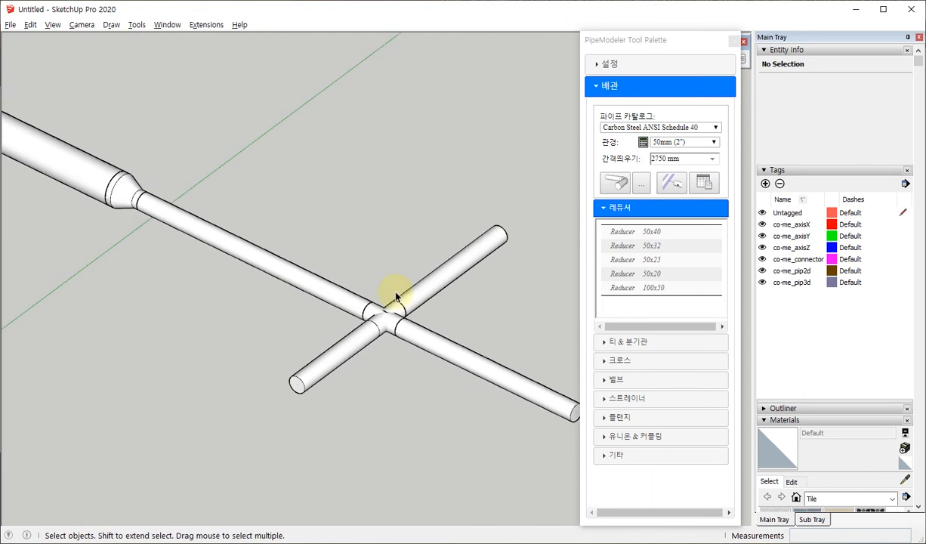
Step: Insert a Cross 50 in the 50 mm pipe between the reducer and the four-way joint, with its side outlets turned vertical
left_click(605, 361)
left_click(637, 271)
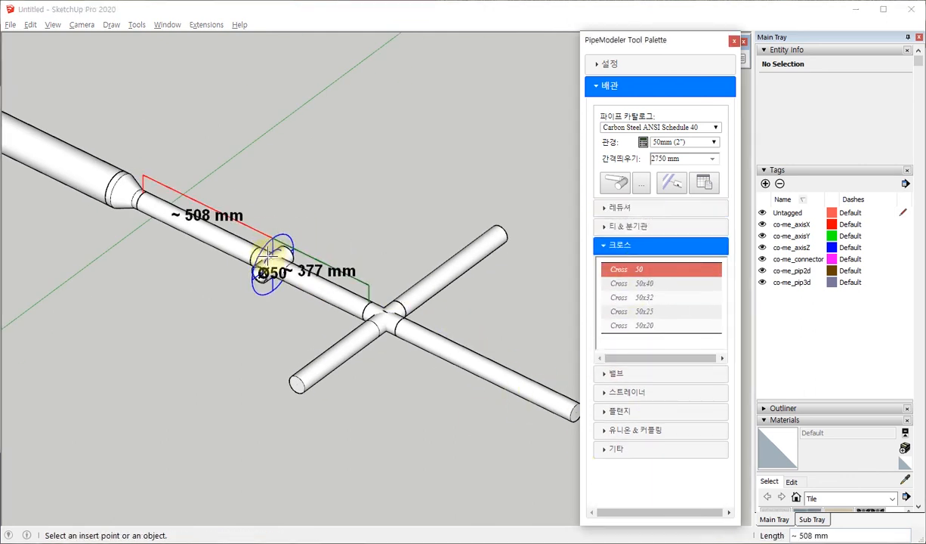
left_click(235, 262)
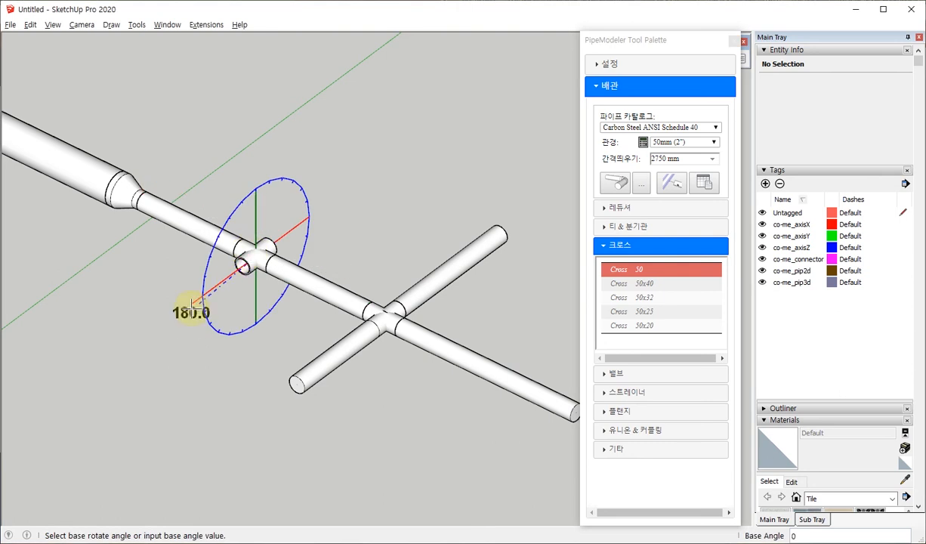
left_click(256, 162)
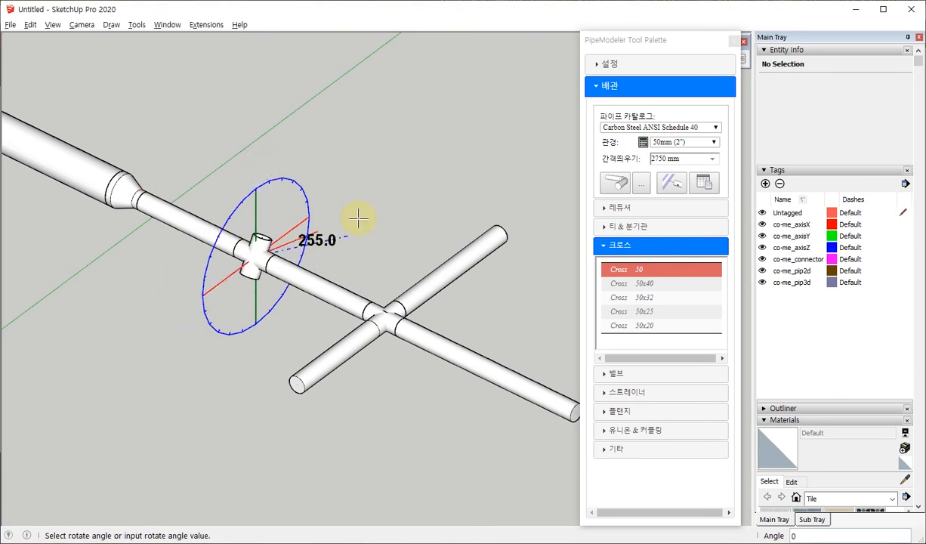
left_click(367, 179)
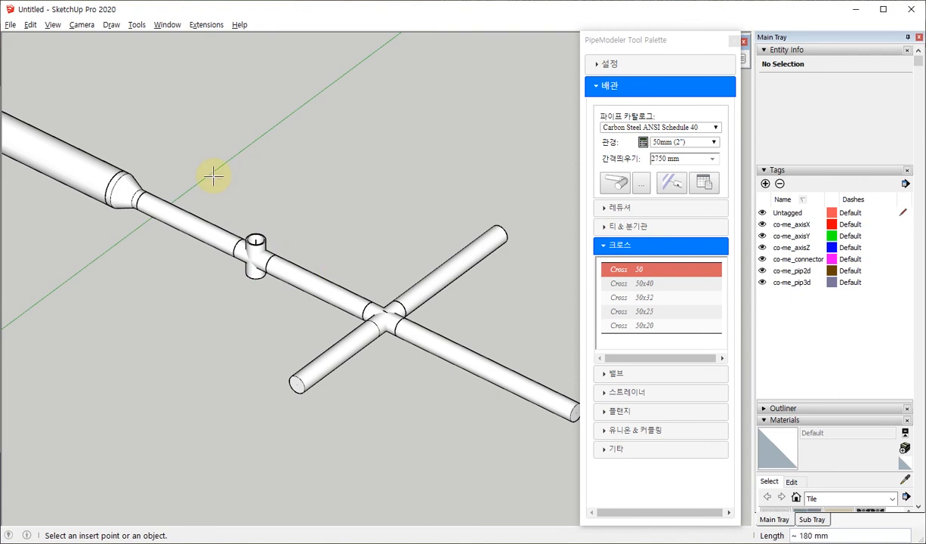
scroll(217, 180, "up", 4)
key("space")
middle_click_drag(333, 266, 289, 257)
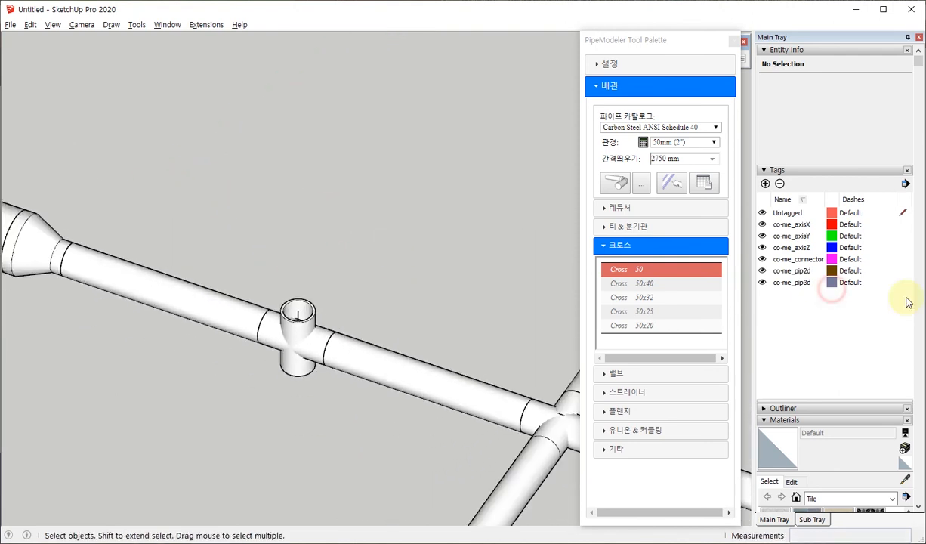
Step: Place a Ball Valve 50 on the 50 mm pipe section beyond the four-way pipe joint
left_click(645, 376)
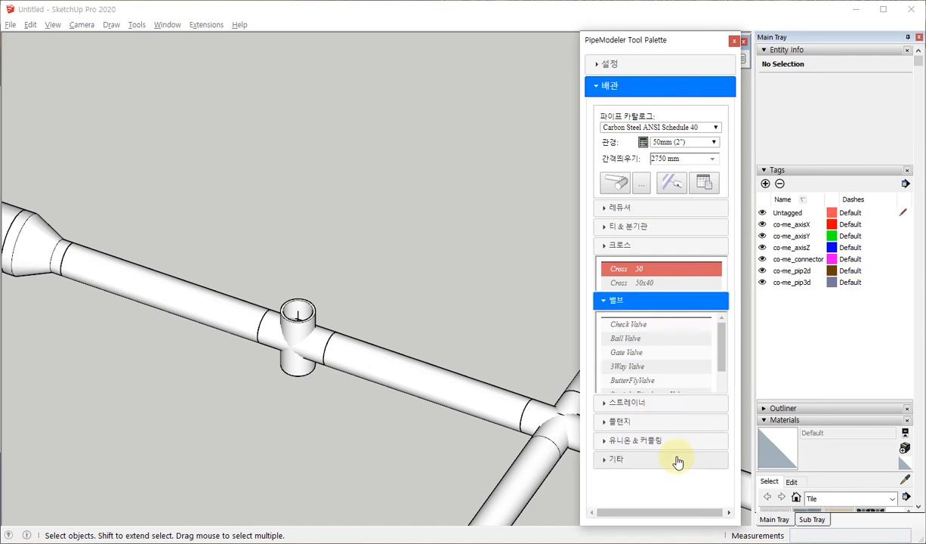
left_click(626, 303)
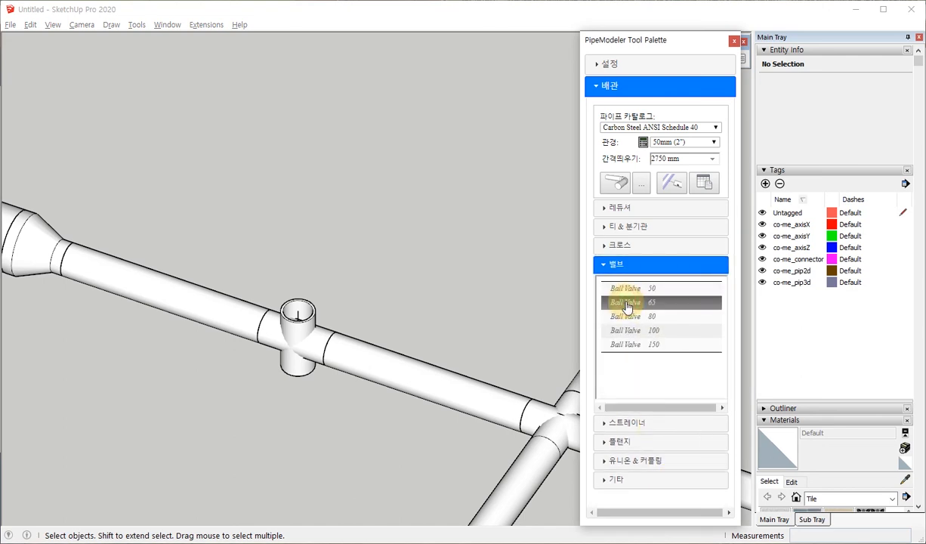
scroll(301, 318, "down", 2)
scroll(301, 318, "down", 3)
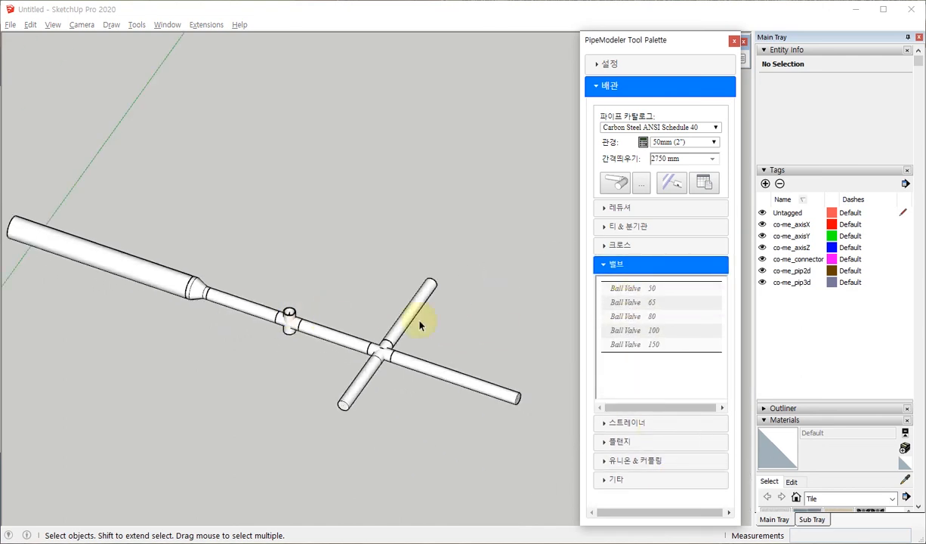
left_click(629, 290)
left_click(369, 349)
middle_click_drag(371, 344, 516, 378, "shift")
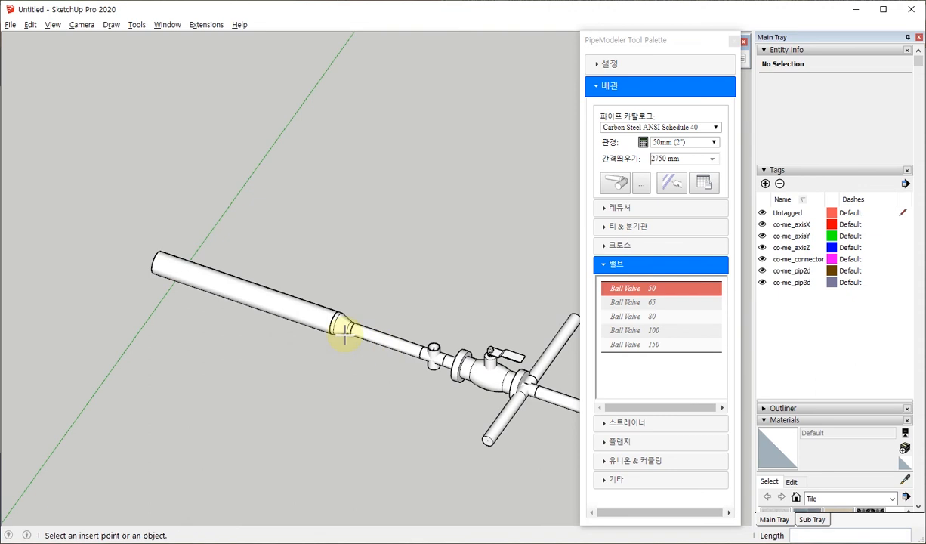
middle_click_drag(341, 337, 269, 306)
scroll(315, 311, "up", 3)
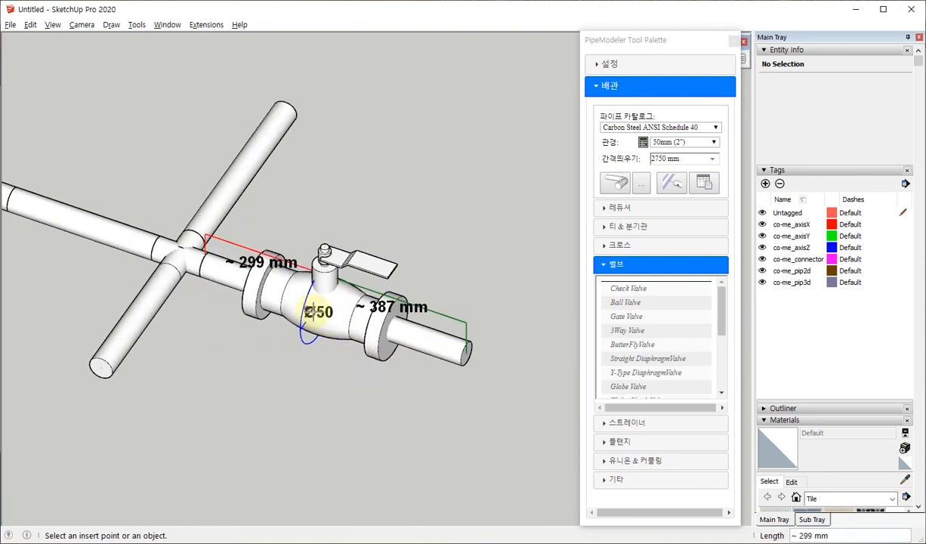
left_click(309, 305)
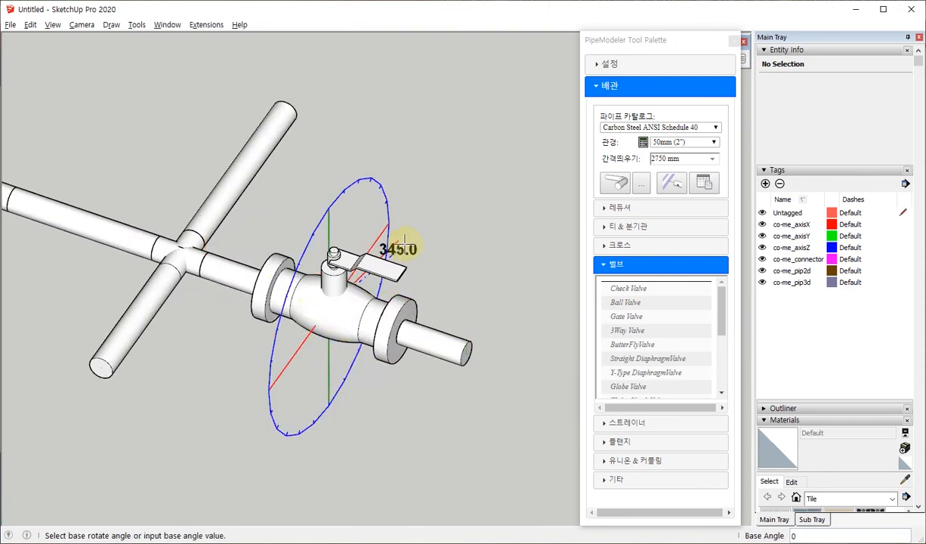
Step: Rotate the ball valve about the pipe axis so its handle points sideways, and finish the placement
left_click(398, 209)
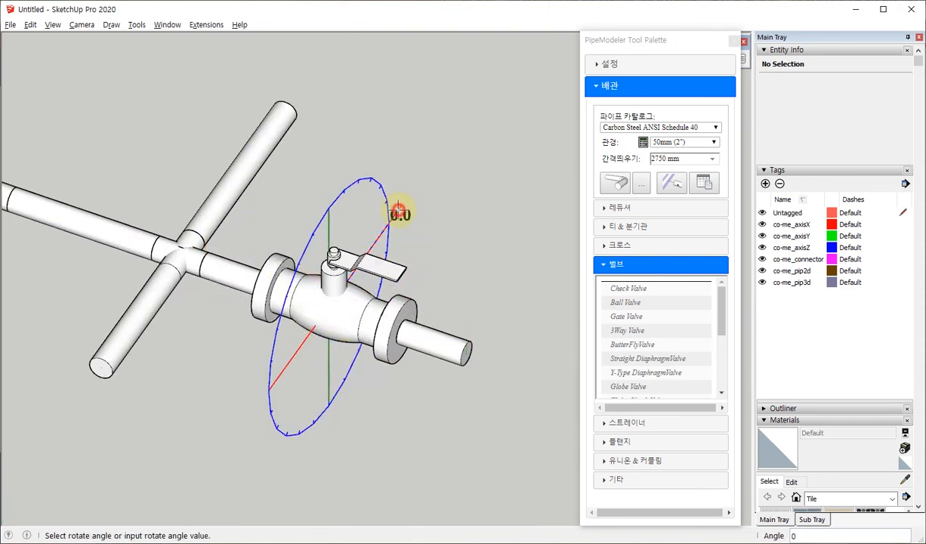
left_click(325, 154)
middle_click_drag(265, 320, 357, 323)
key("space")
scroll(334, 305, "down", 2)
left_click(627, 302)
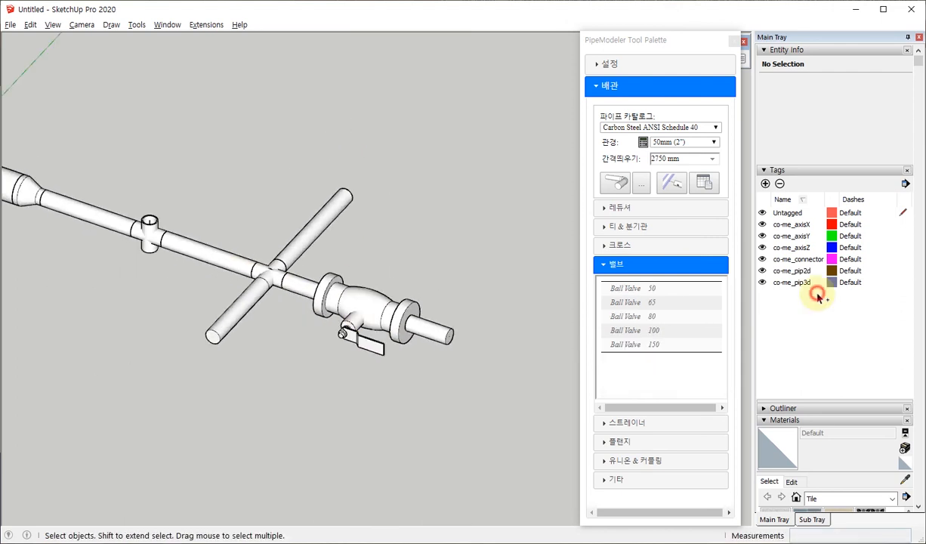
Step: Place a Y-Strainer-Flange 50 on the 50 mm pipe between the reducer and the vertical cross fitting
left_click(644, 428)
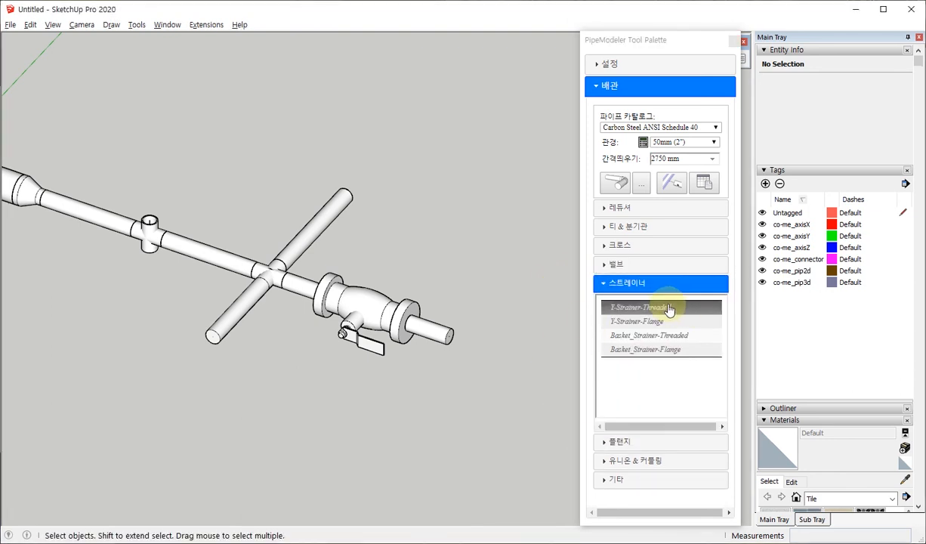
left_click(653, 323)
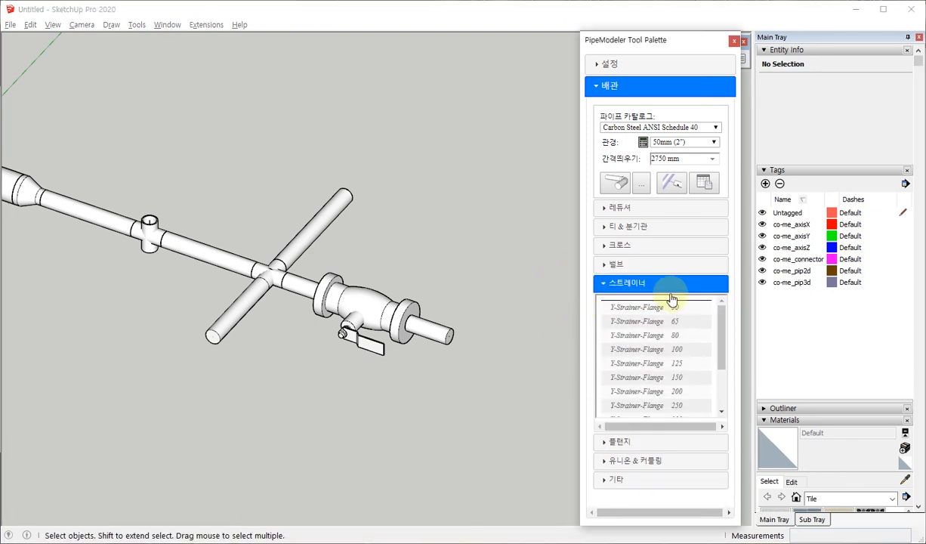
left_click(641, 306)
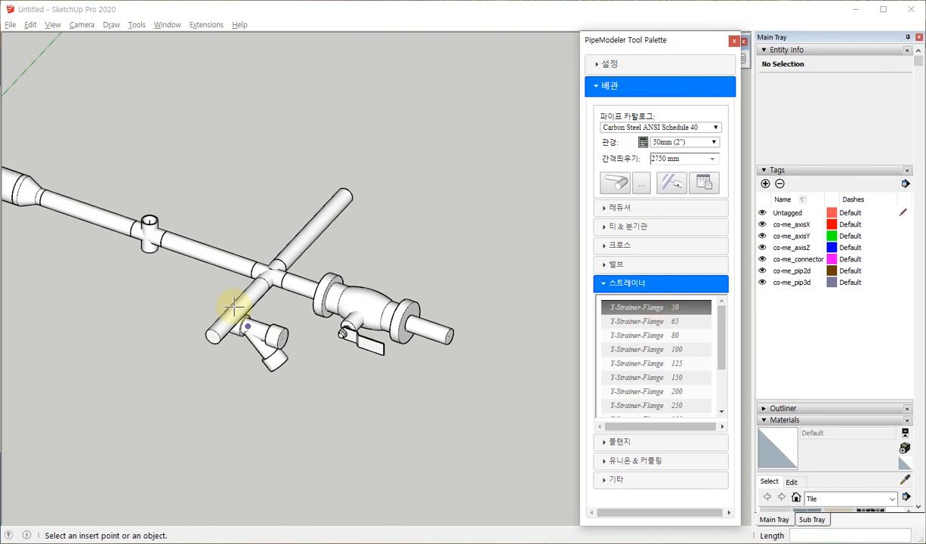
scroll(125, 214, "up", 5)
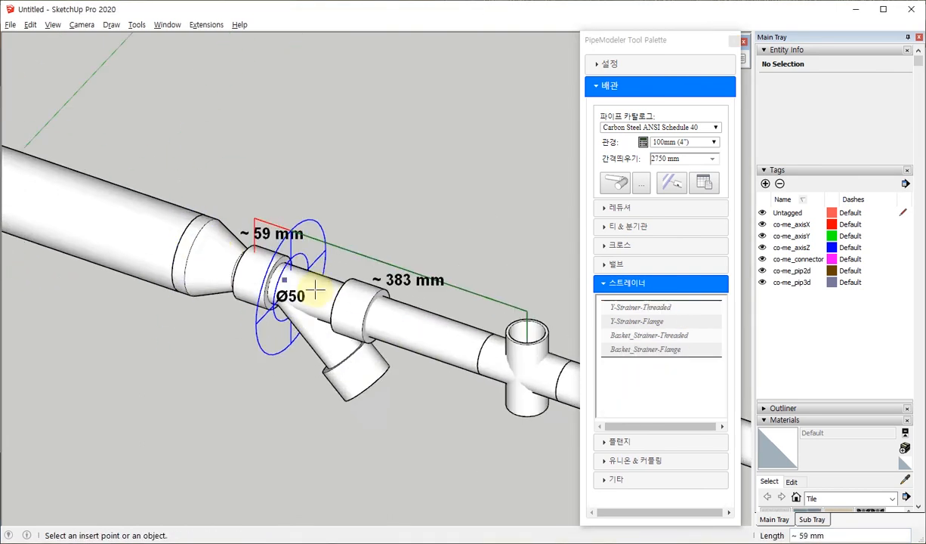
scroll(315, 289, "up", 1)
left_click(338, 294)
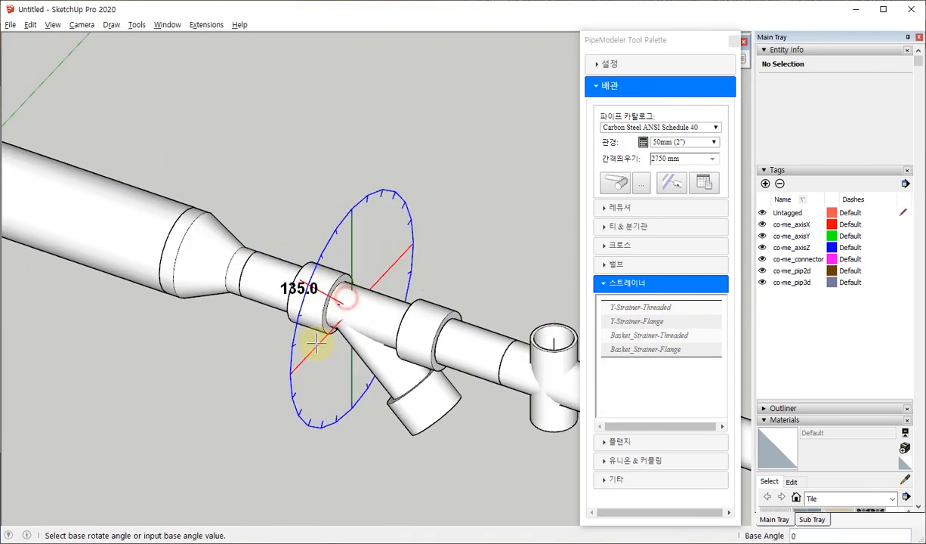
Step: Rotate the Y-strainer about the pipe axis so its angled leg points upward, and finish the placement
left_click(267, 404)
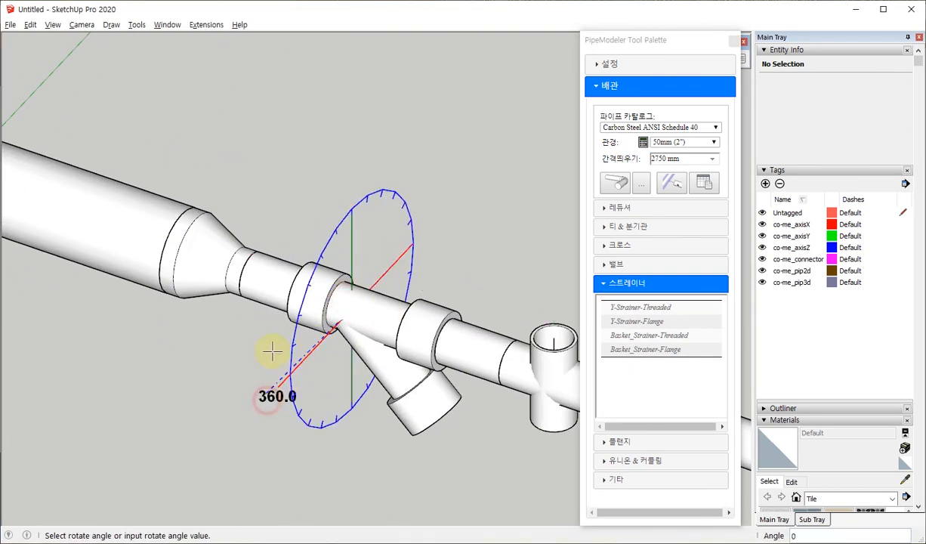
left_click(508, 89)
key("space")
scroll(226, 295, "down", 6)
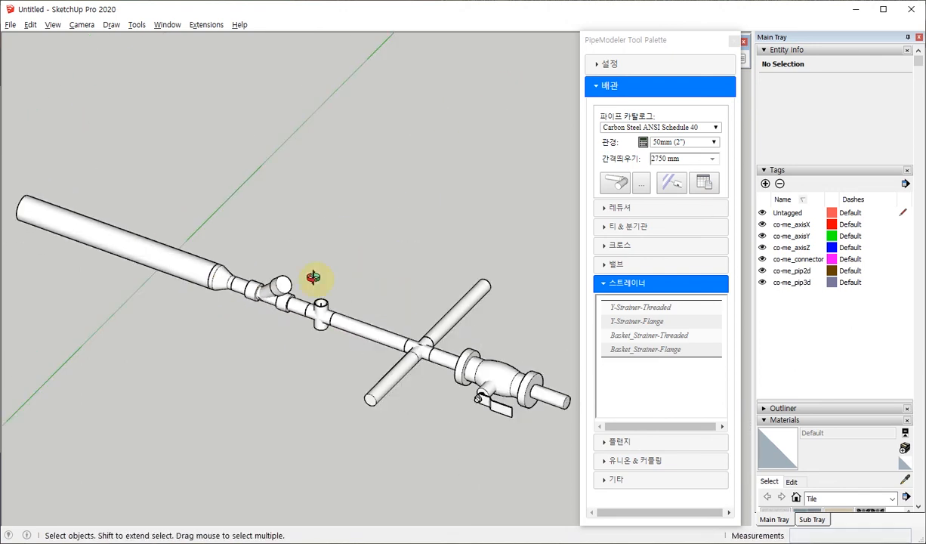
mouse_move(312, 277)
middle_mouse_down()
mouse_move(222, 225)
mouse_move(329, 273)
middle_mouse_up()
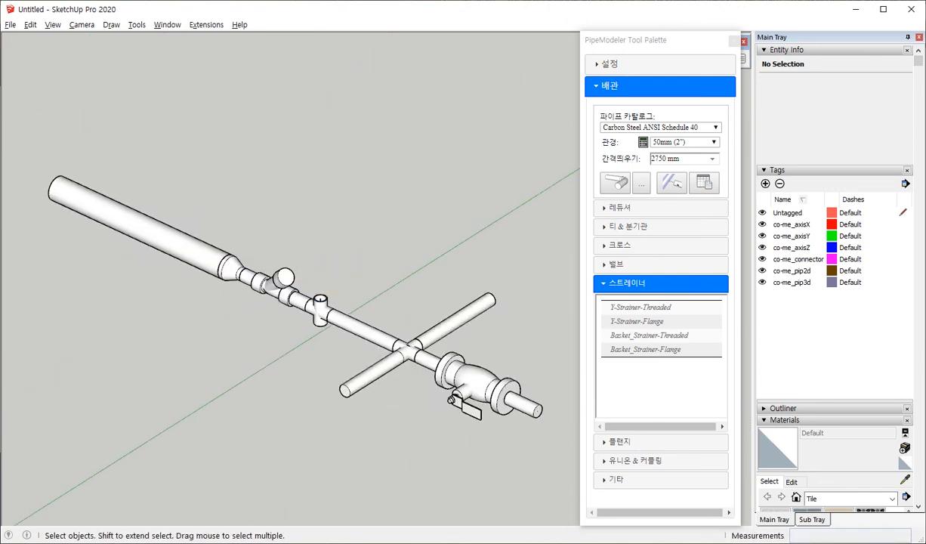
Step: Place a Slip On 50 flange on the open pipe end beyond the ball valve, and finish the placement
left_click(640, 441)
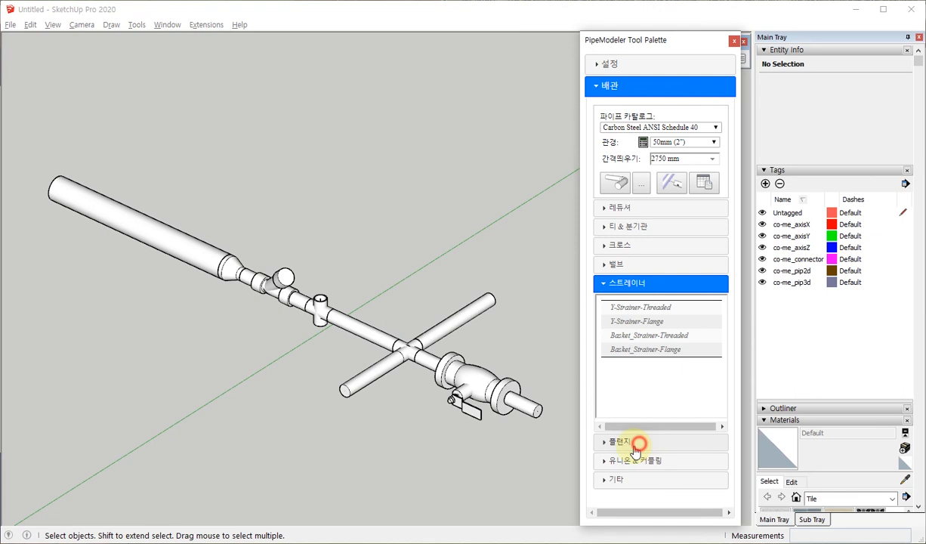
left_click(638, 329)
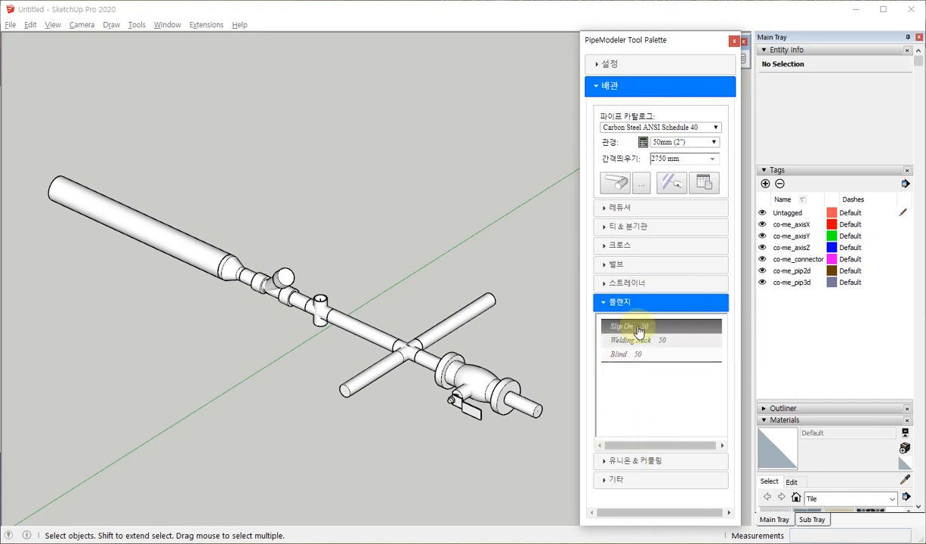
scroll(342, 305, "up", 5)
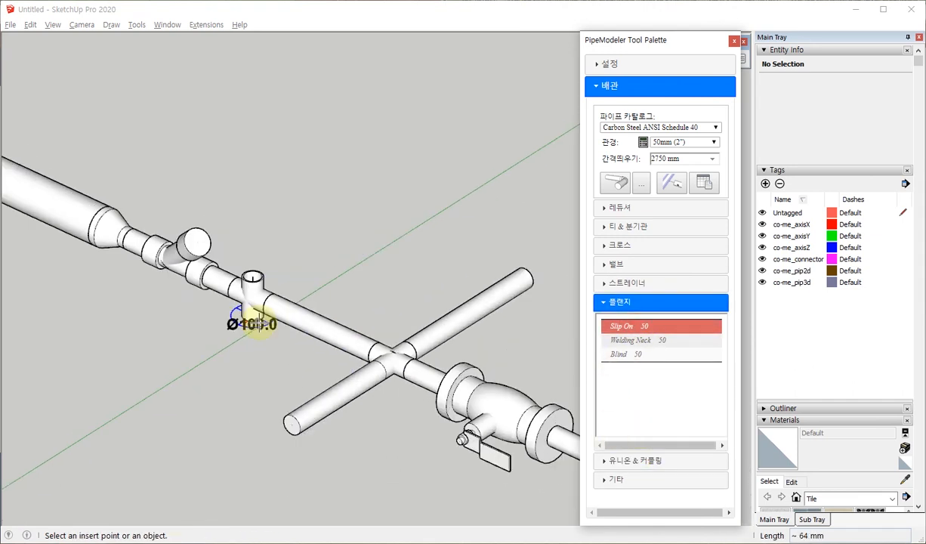
scroll(257, 324, "down", 3)
scroll(476, 404, "up", 6)
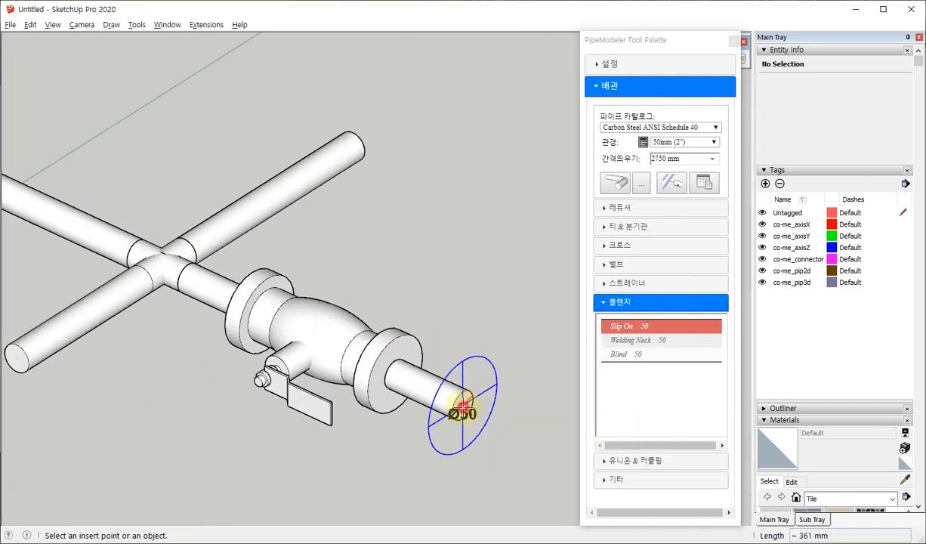
left_click(462, 407)
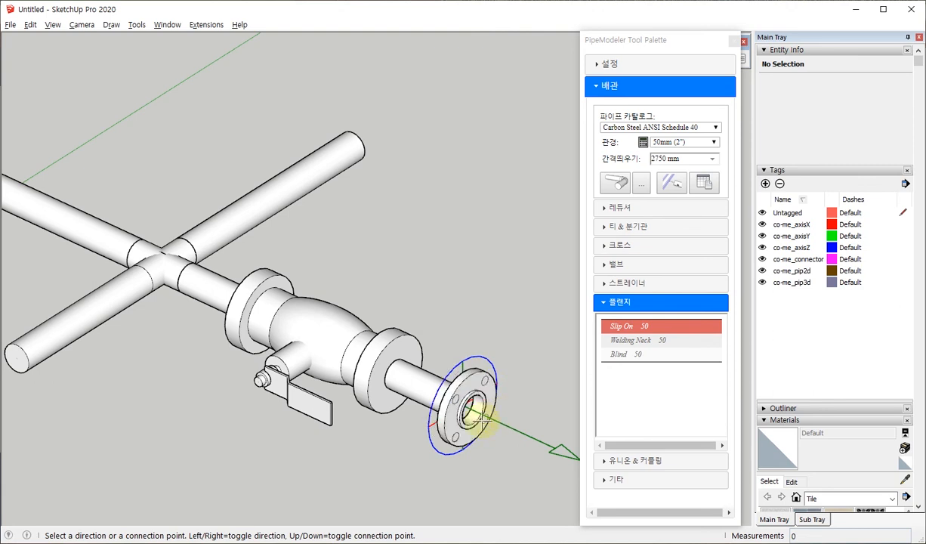
scroll(456, 412, "up", 4)
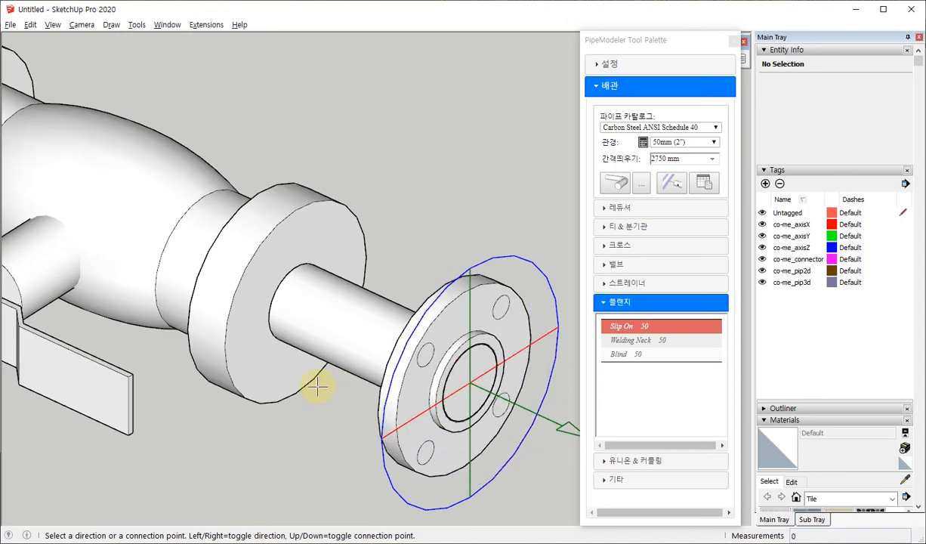
scroll(315, 381, "down", 2)
scroll(323, 355, "down", 3)
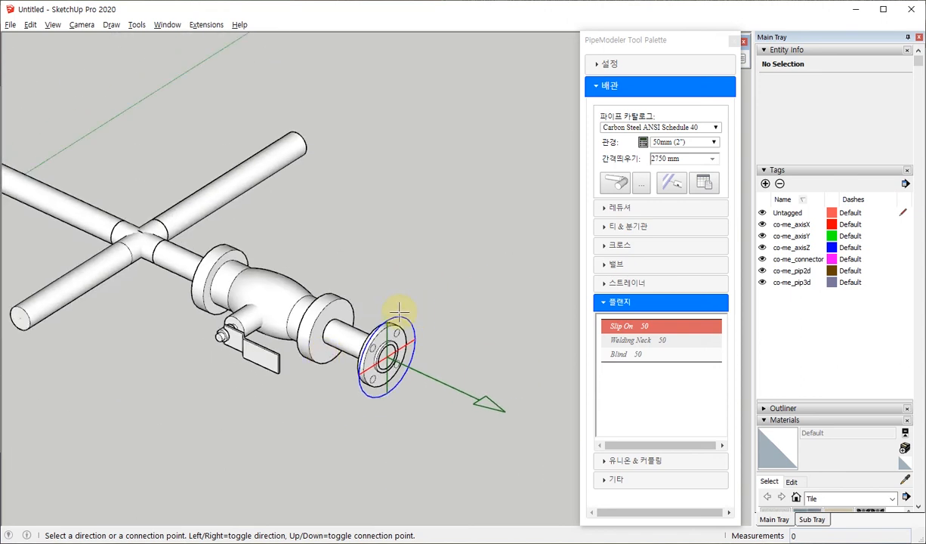
left_click(399, 311)
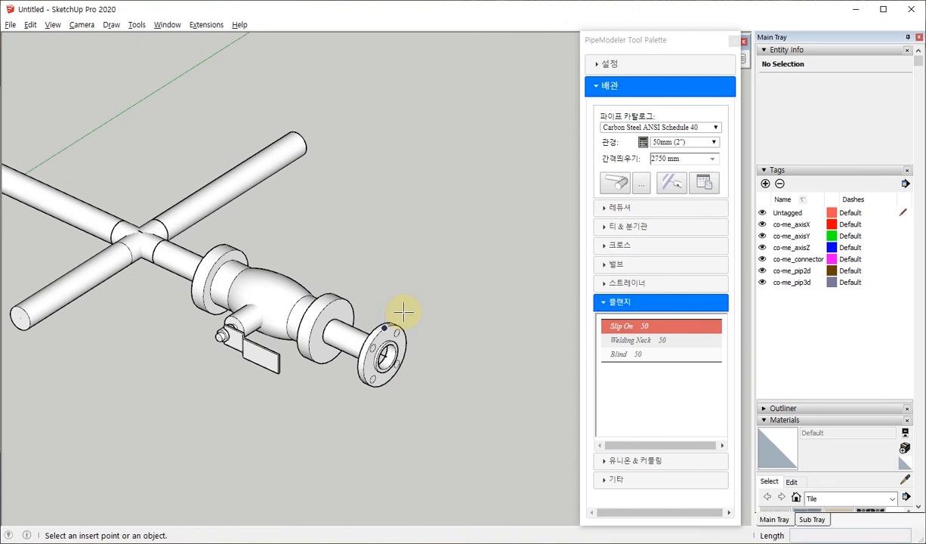
key("space")
Step: Insert a Coupling 50 on the pipe between the vertical cross and the four-way joint, and close the tool palette
scroll(440, 290, "down", 1)
left_click(638, 460)
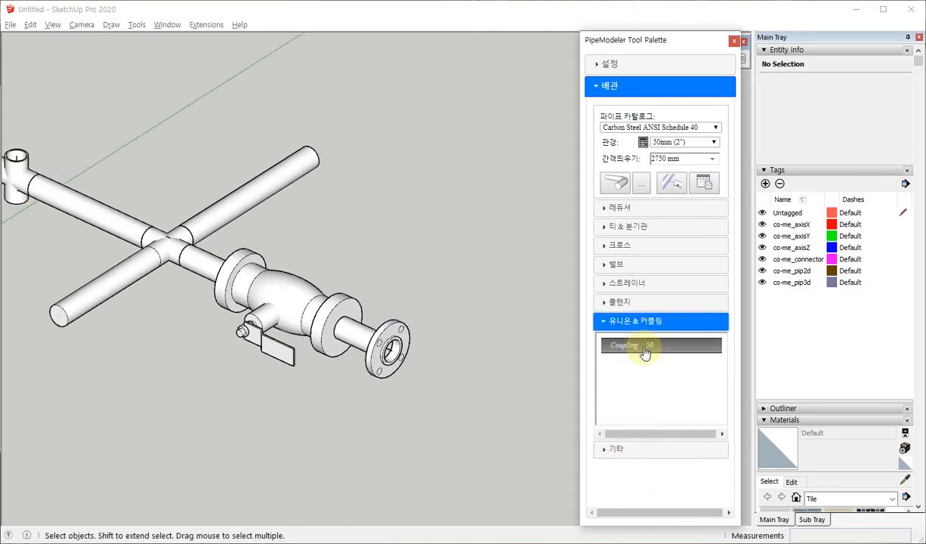
left_click(645, 353)
middle_click_drag(234, 320, 331, 335)
scroll(352, 310, "up", 2)
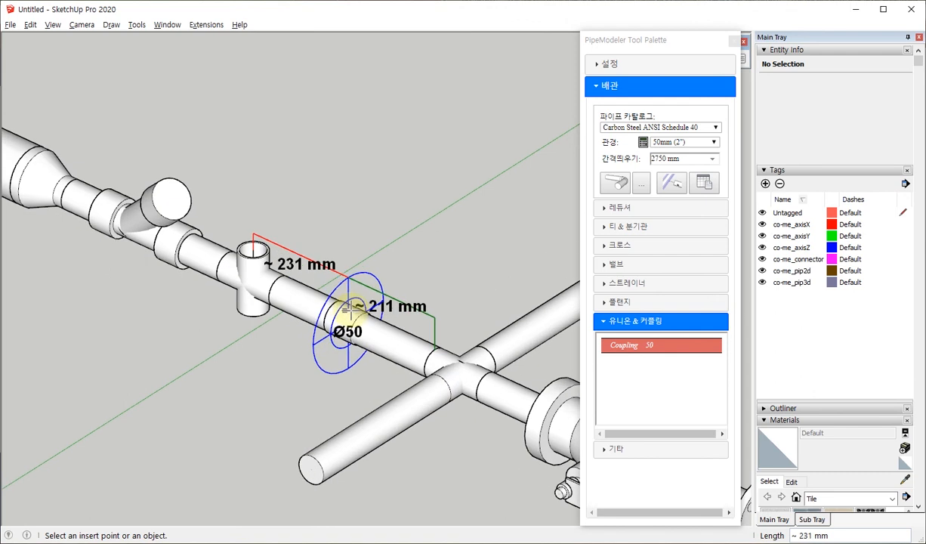
left_click(334, 320)
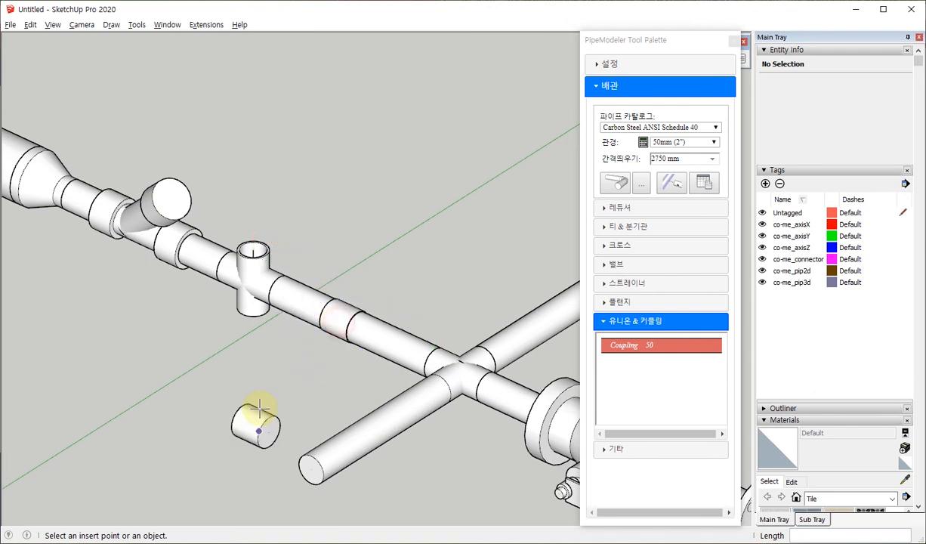
key("space")
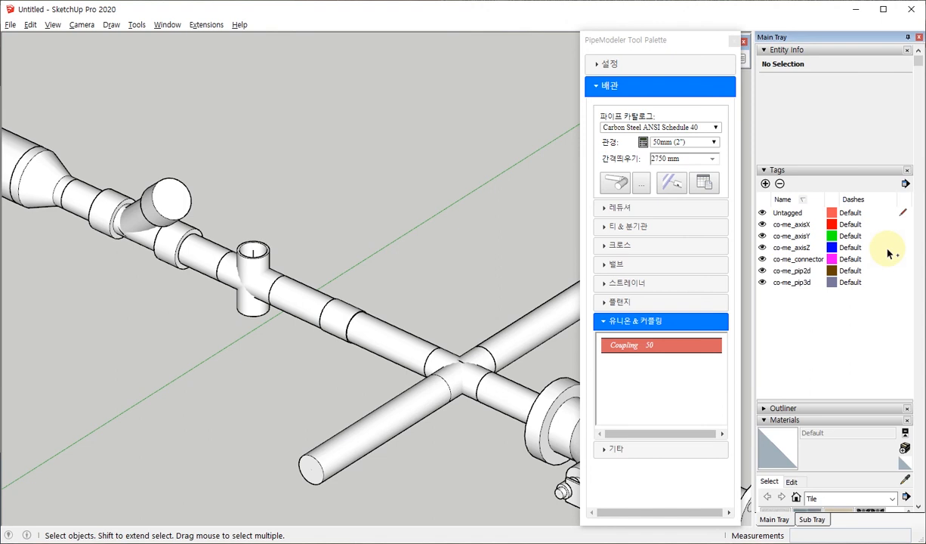
left_click(734, 41)
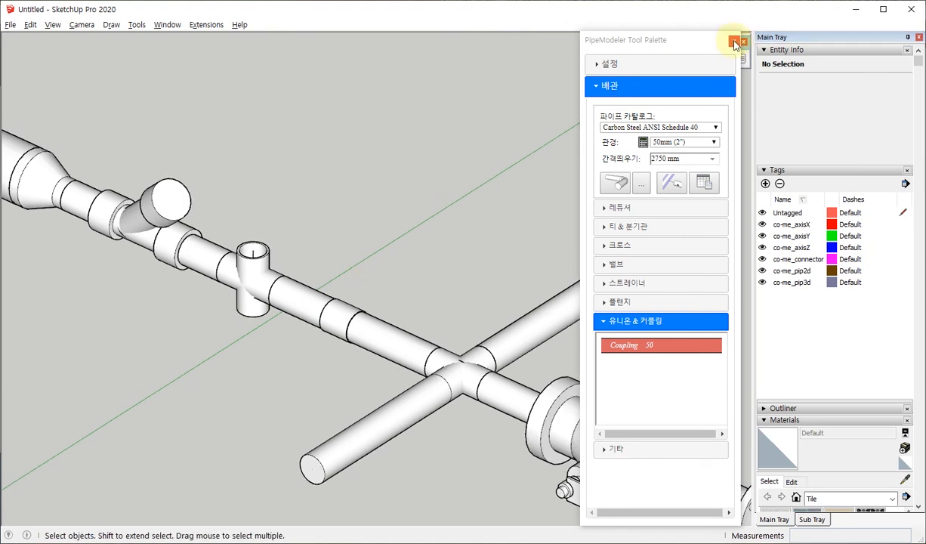
Step: Place four single Hanger_Circle hangers along the 100 mm pipe, and close the Hanger dialog
scroll(409, 209, "down", 10)
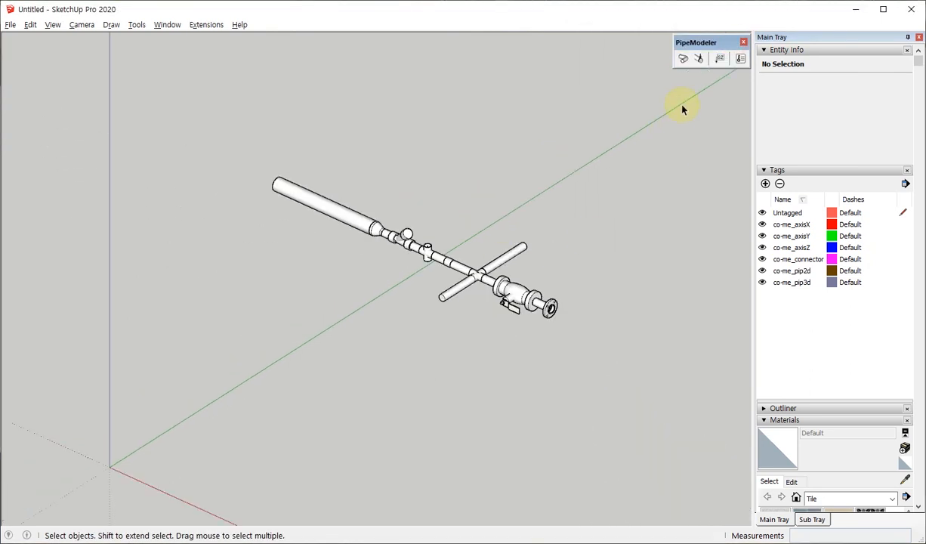
scroll(688, 98, "up", 2)
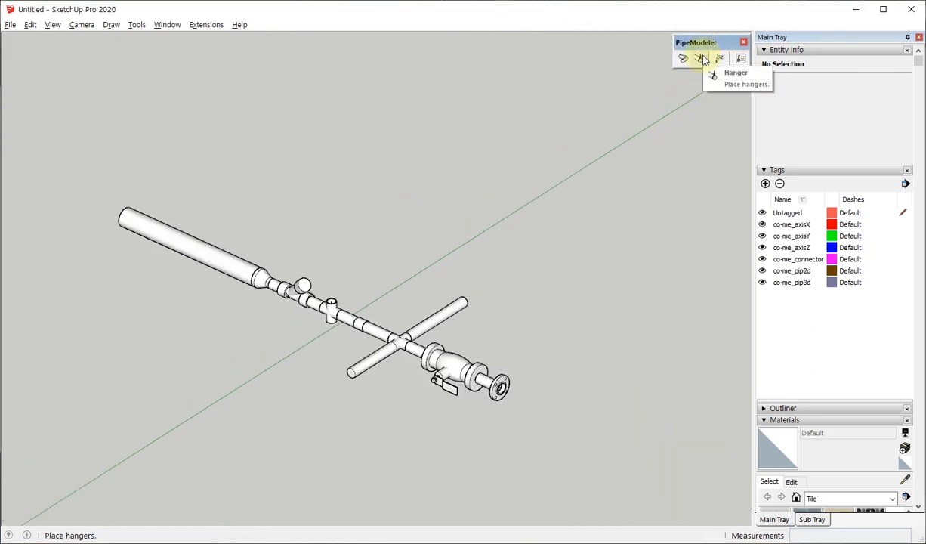
left_click(699, 58)
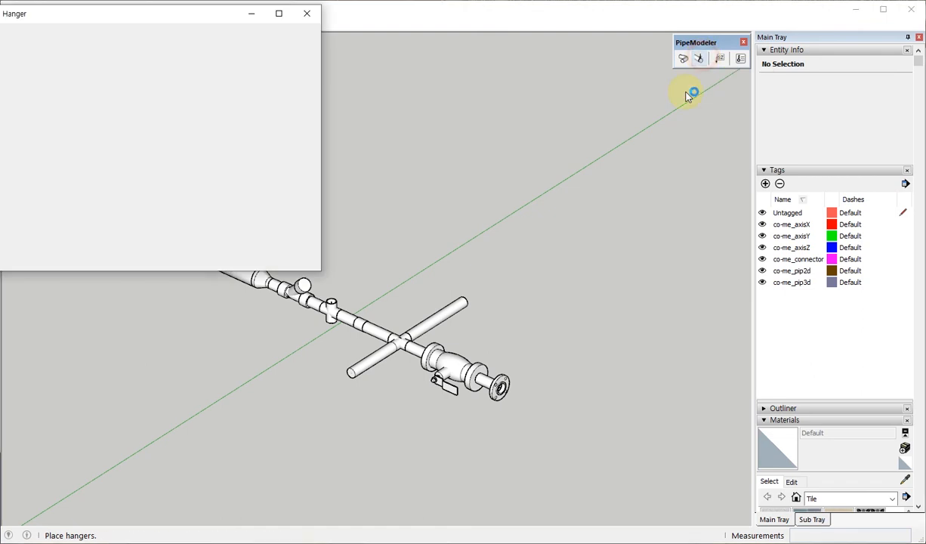
left_click_drag(164, 19, 592, 110)
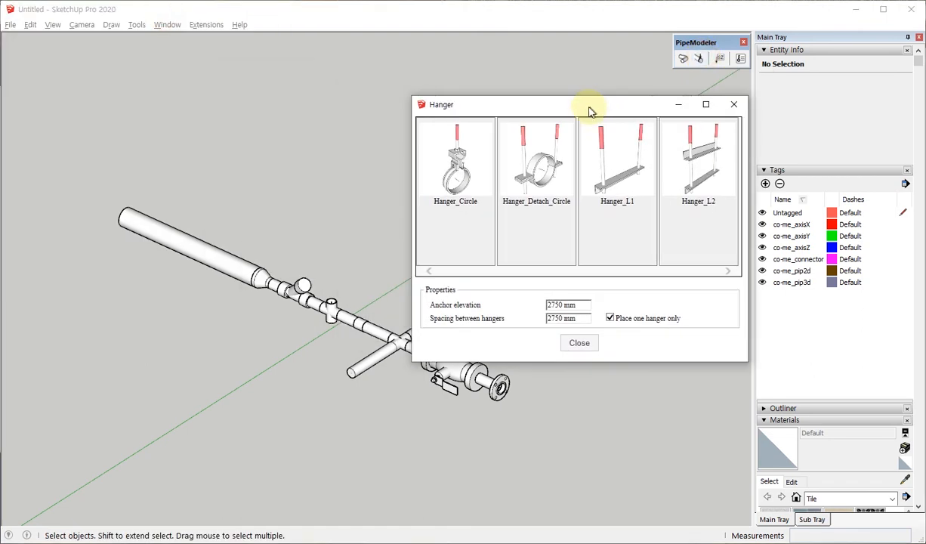
left_click(272, 219)
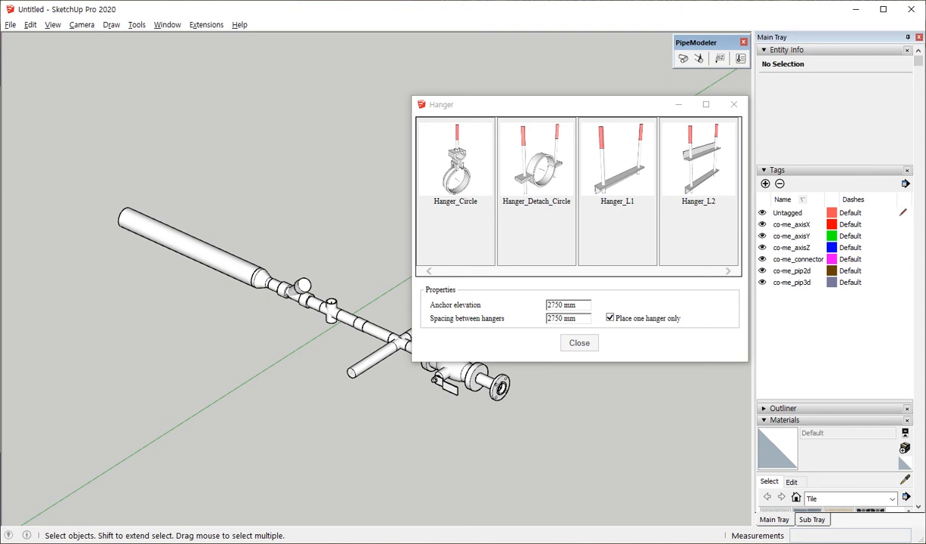
left_click(451, 165)
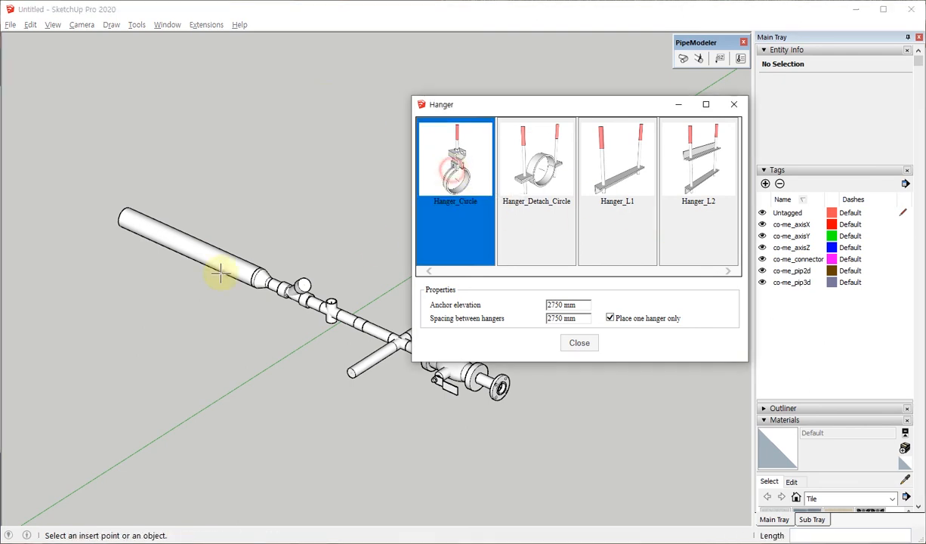
left_click(149, 220)
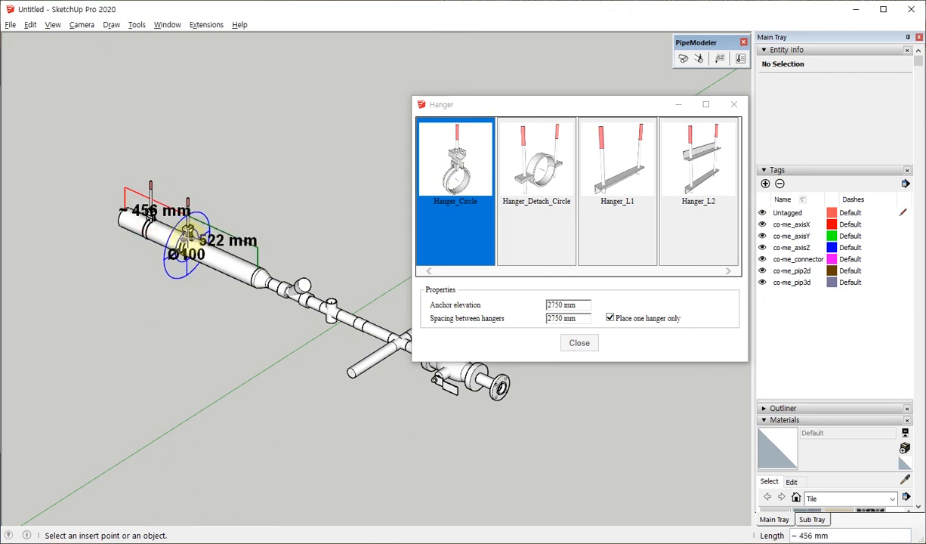
left_click(190, 231)
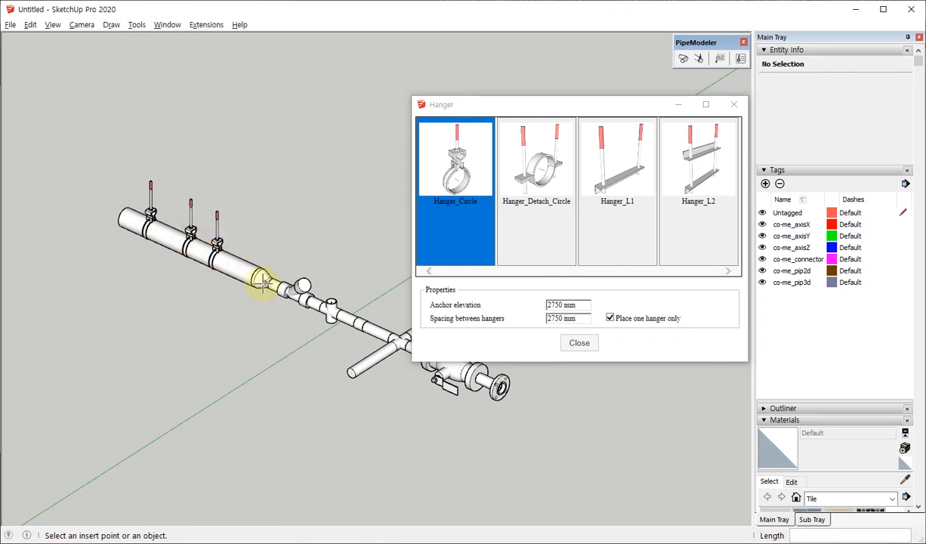
left_click(247, 265)
key("space")
scroll(206, 236, "up", 1)
scroll(205, 236, "up", 4)
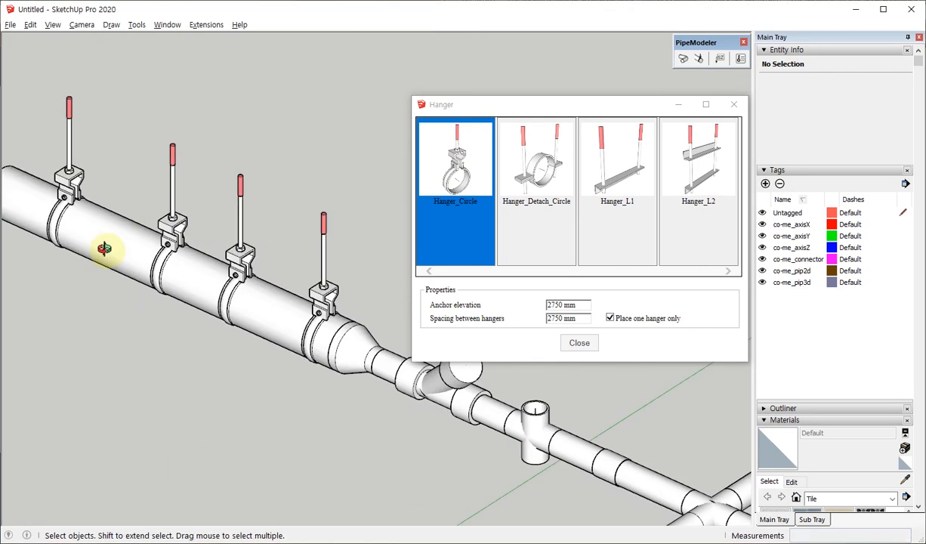
middle_click_drag(103, 248, 199, 223)
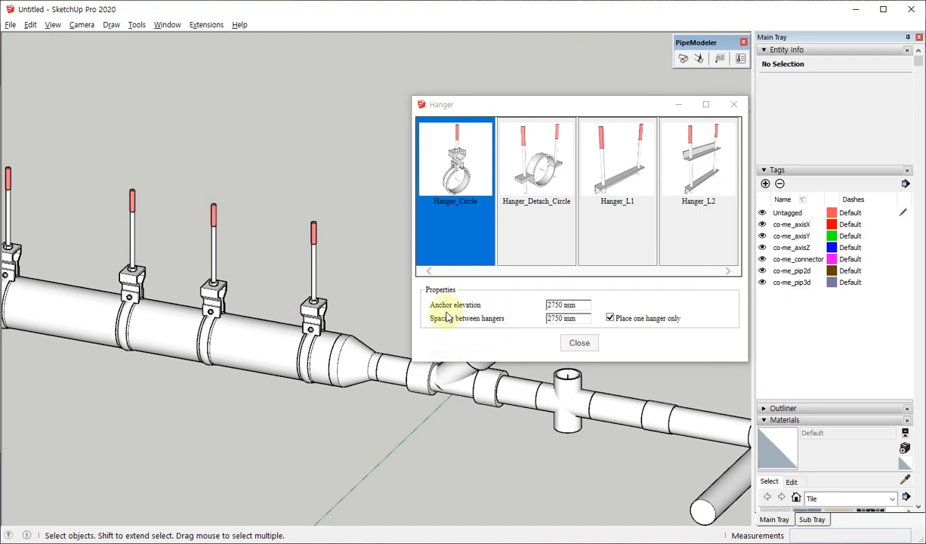
middle_click_drag(336, 312, 213, 330)
scroll(230, 323, "down", 4)
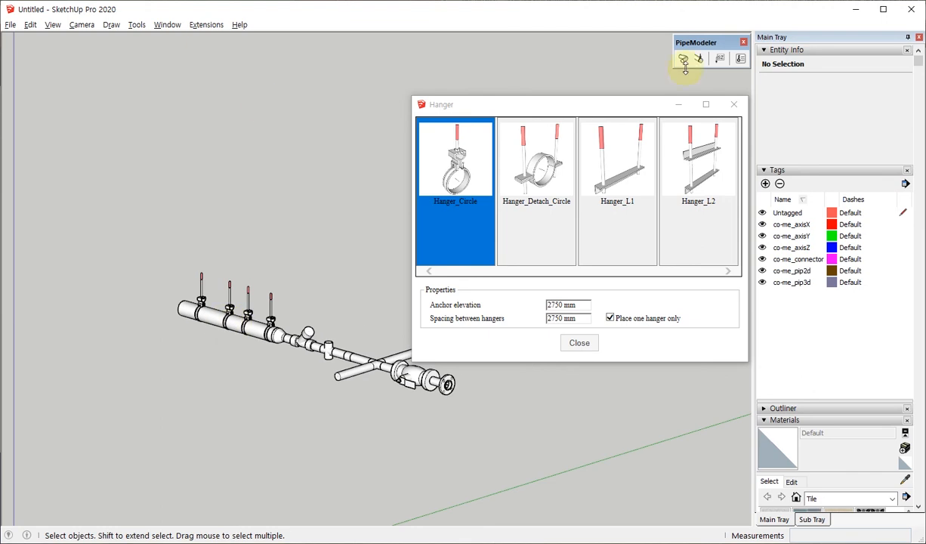
left_click(734, 104)
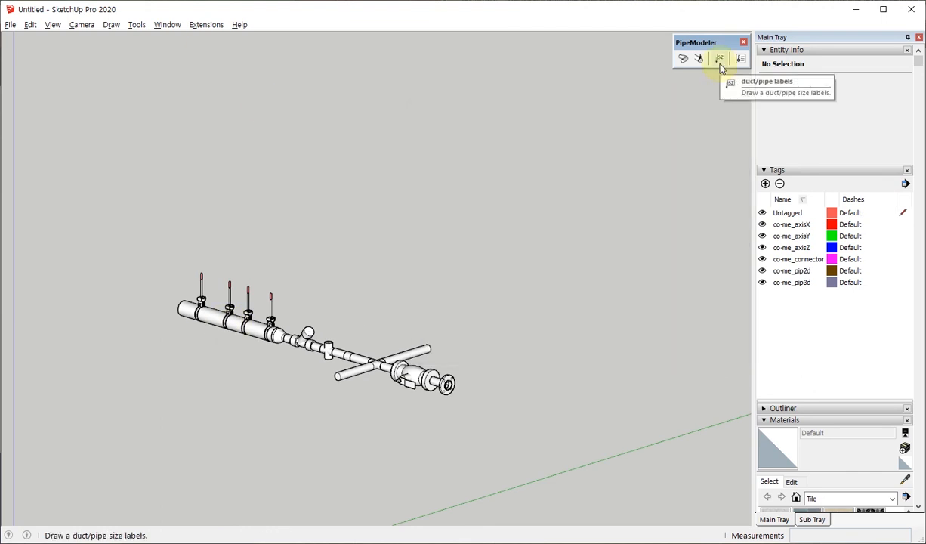
Step: Add size labels with elevation to the 100 mm pipe and the 50 mm section just beyond the vertical cross fitting
left_click(721, 67)
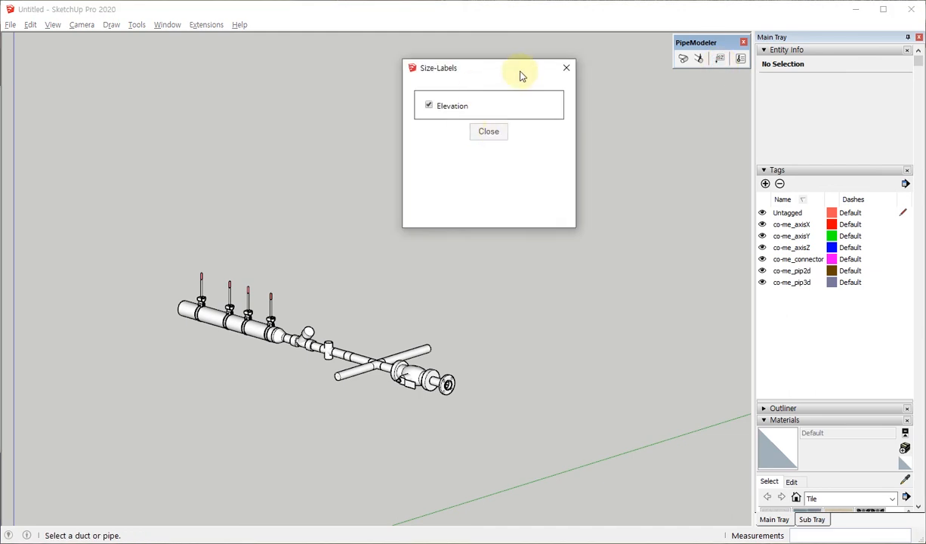
scroll(242, 320, "up", 6)
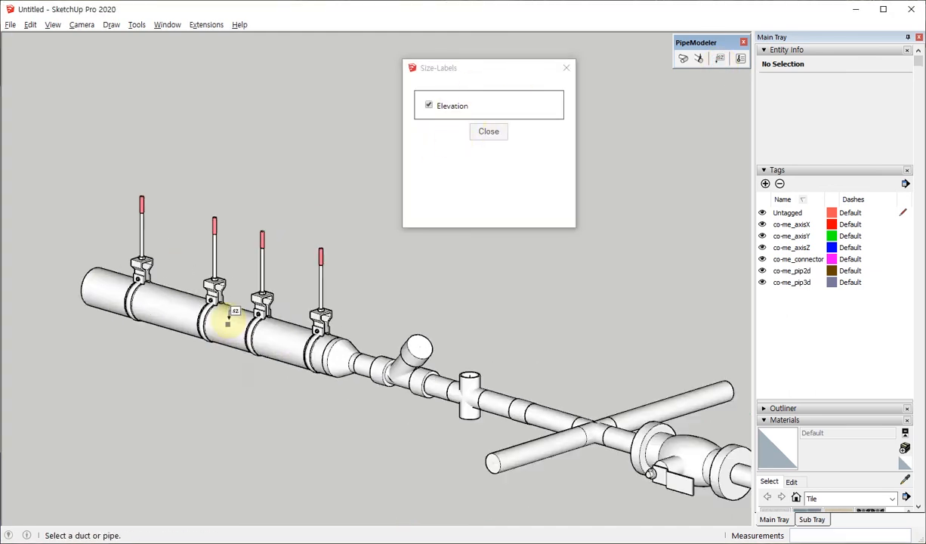
left_click(227, 318)
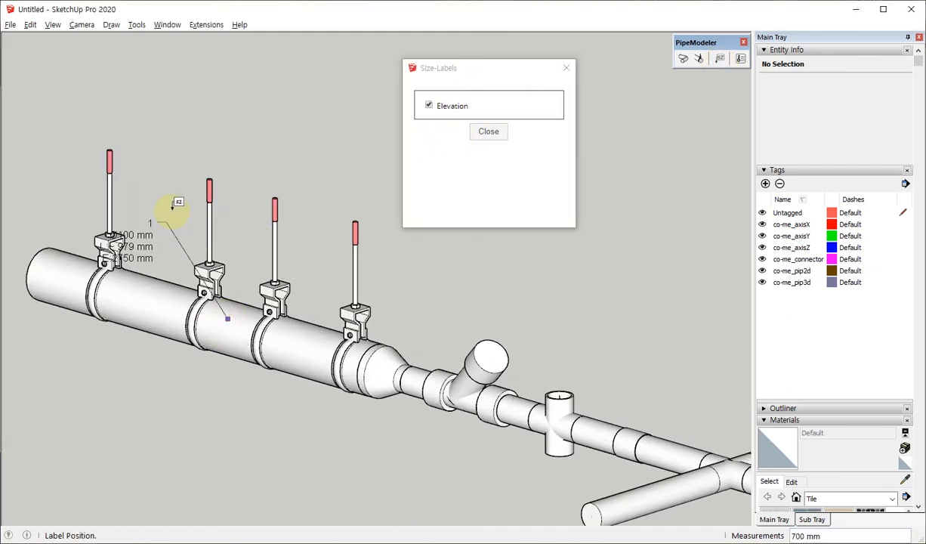
left_click(172, 210)
scroll(468, 386, "down", 2)
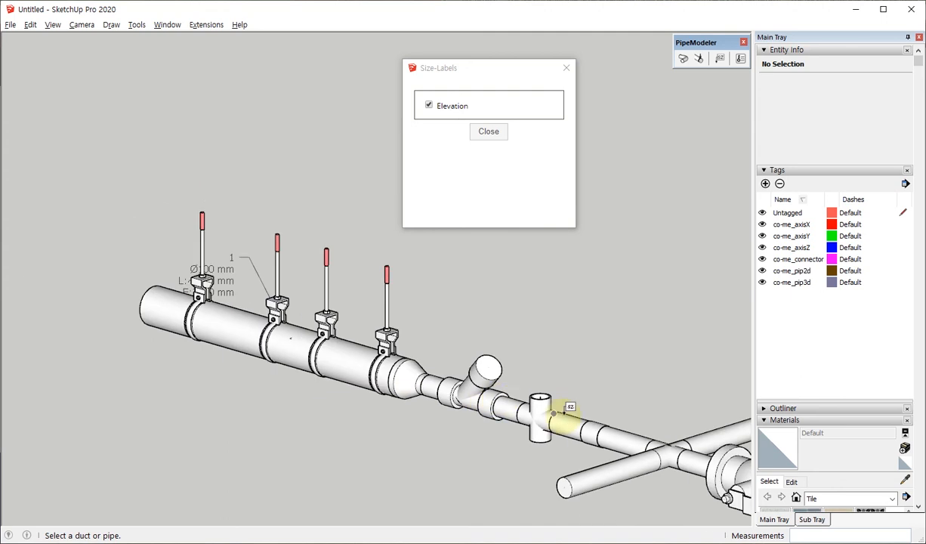
left_click(565, 419)
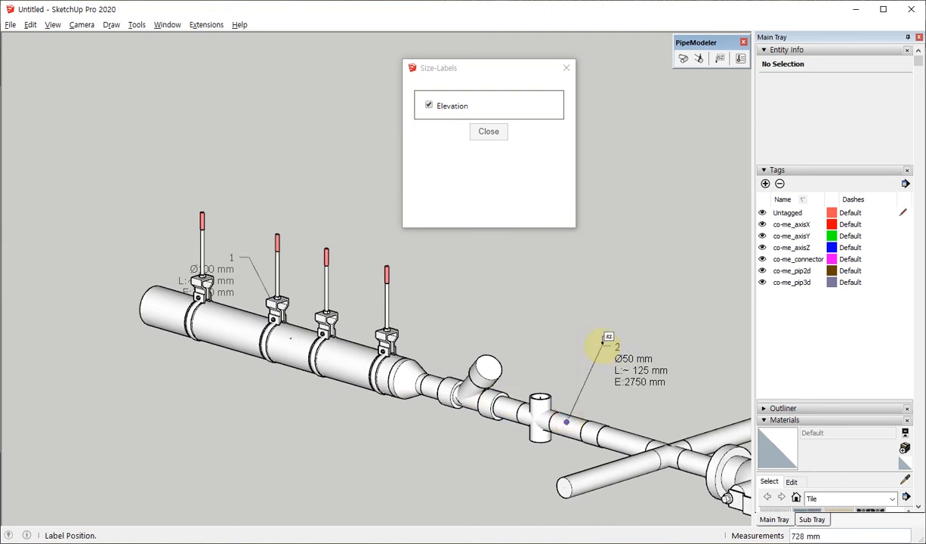
left_click(601, 346)
Step: Add size labels with elevation to both side branches of the four-way joint, and finish labelling
middle_click_drag(583, 298, 437, 310)
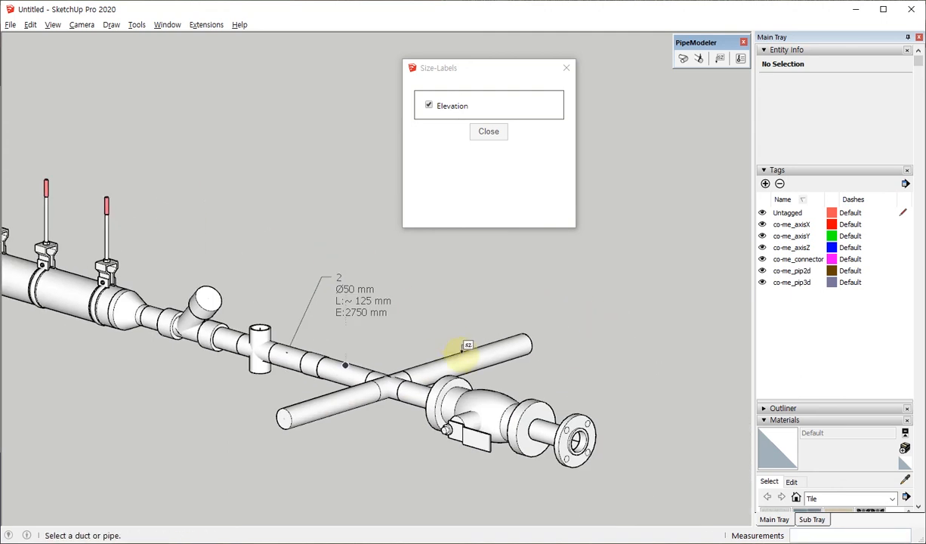
left_click(462, 353)
left_click(503, 273)
middle_click_drag(332, 309, 557, 399)
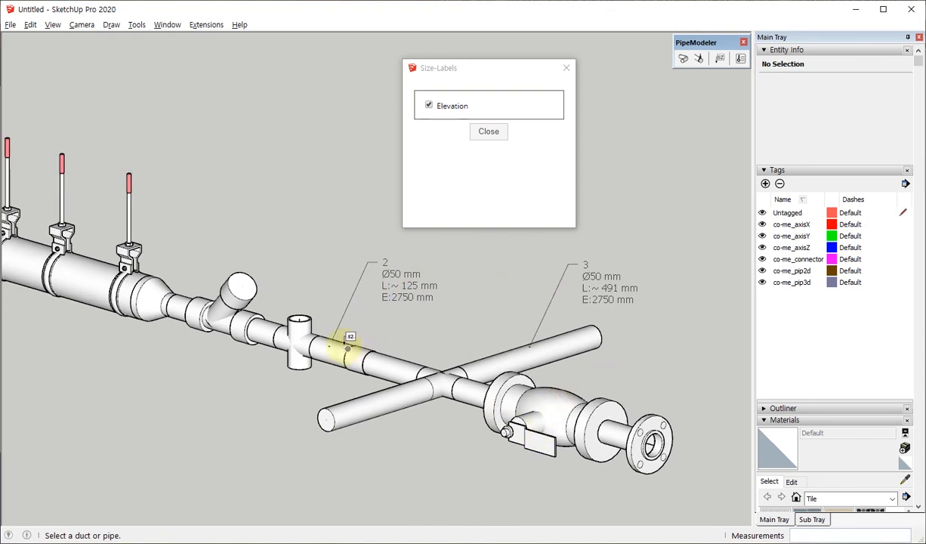
left_click(374, 406)
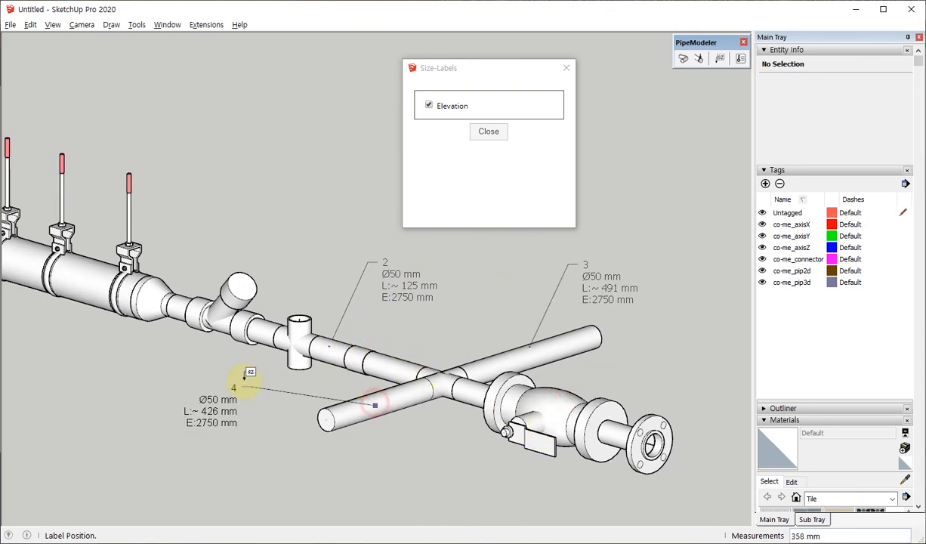
left_click(250, 369)
middle_click_drag(201, 388, 387, 416, "shift")
scroll(387, 416, "down", 3)
key("space")
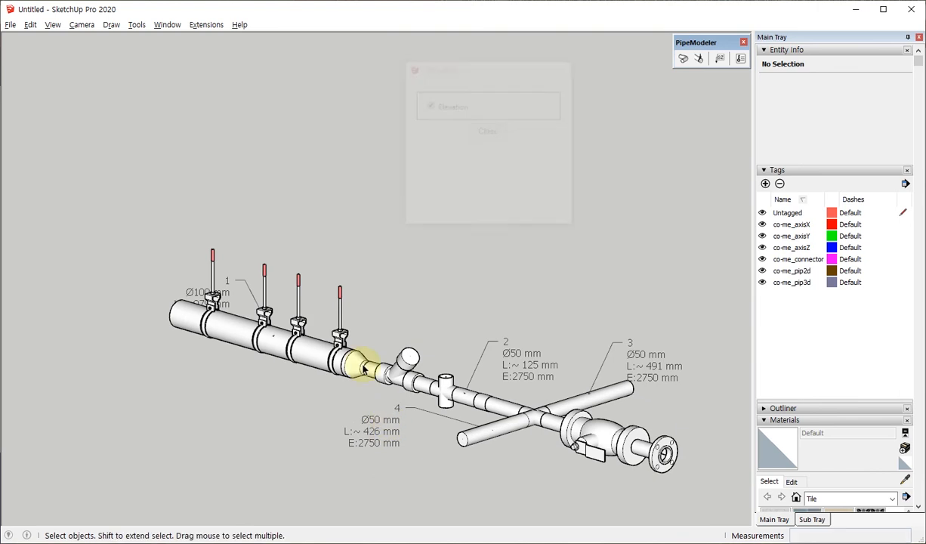
middle_click_drag(358, 366, 423, 405)
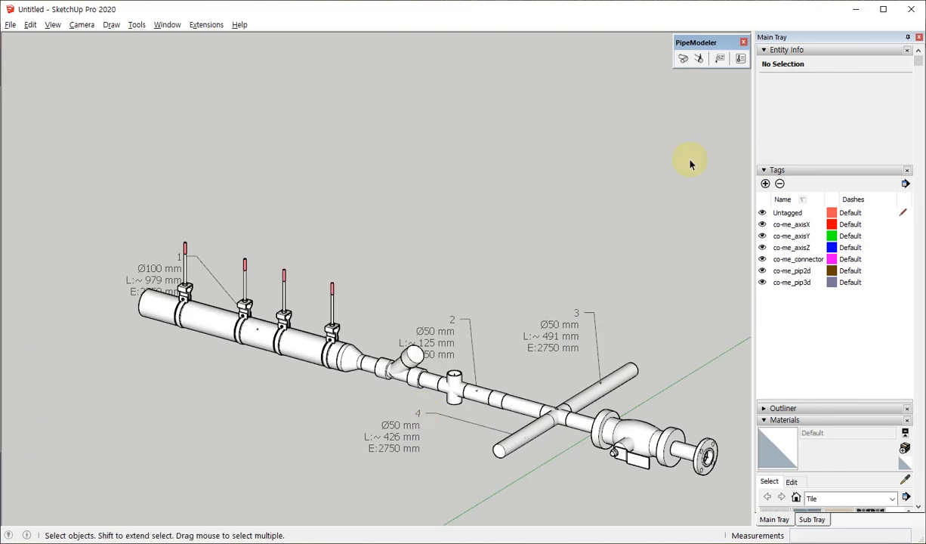
Step: Run PipeModeler's quantity takeoff on the whole pipe assembly, including its hangers, and save the result as unnamed.csv on the desktop
left_click(683, 58)
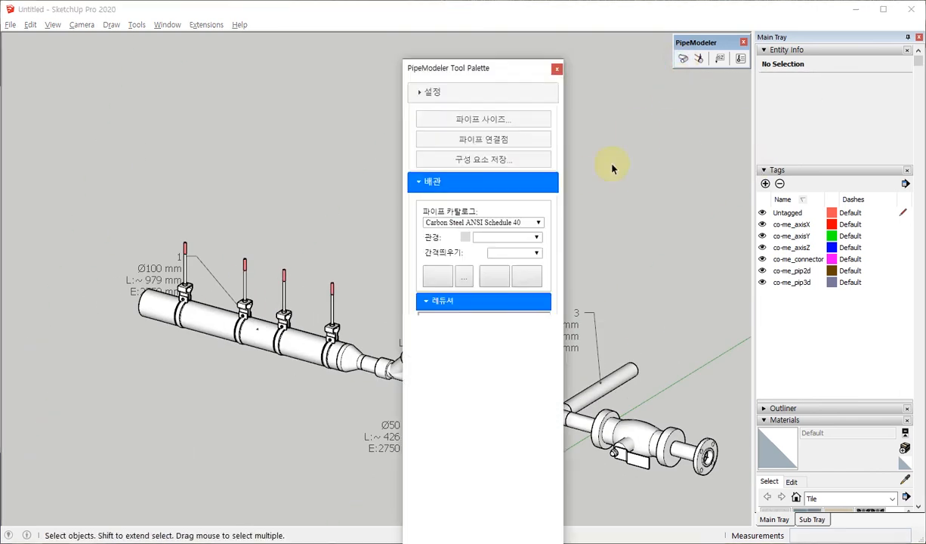
left_click_drag(444, 66, 639, 26)
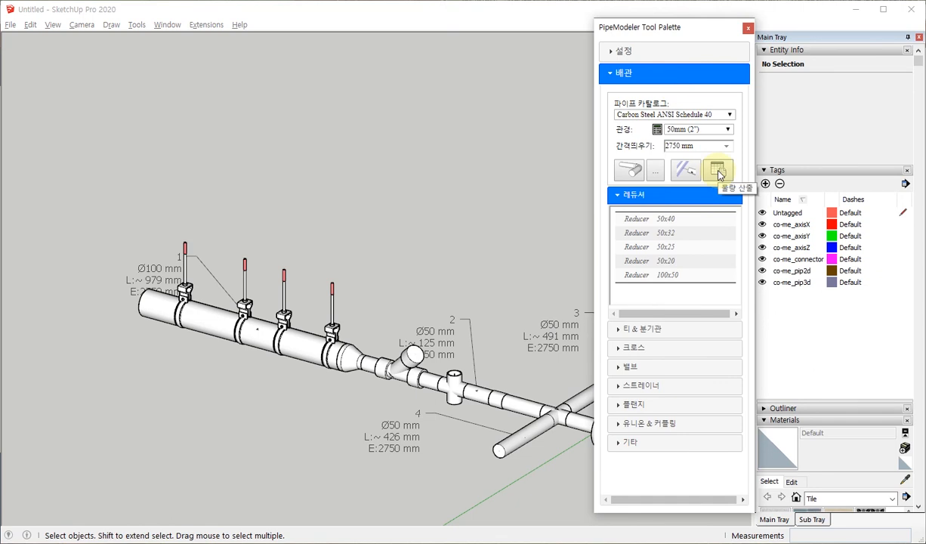
left_click(718, 172)
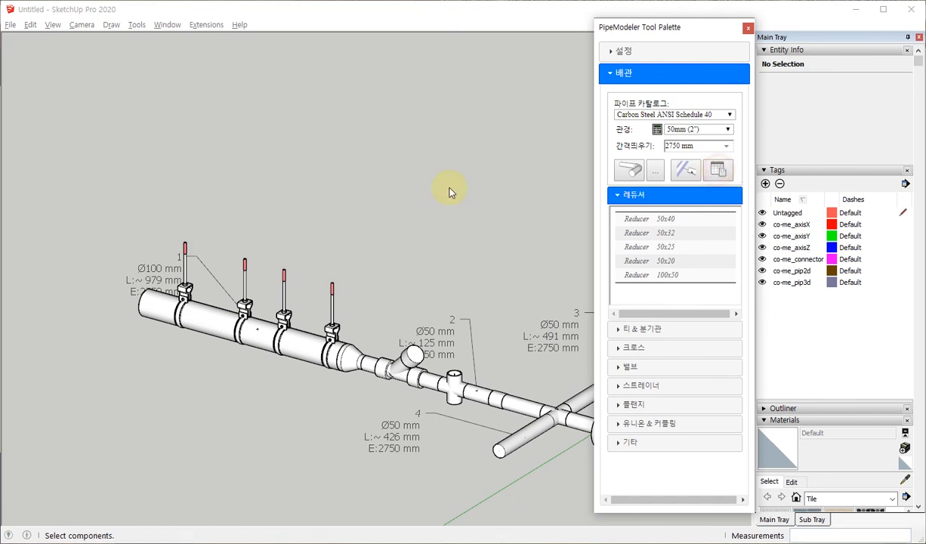
scroll(70, 218, "down", 5)
middle_click_drag(234, 264, 280, 278)
scroll(331, 276, "down", 3)
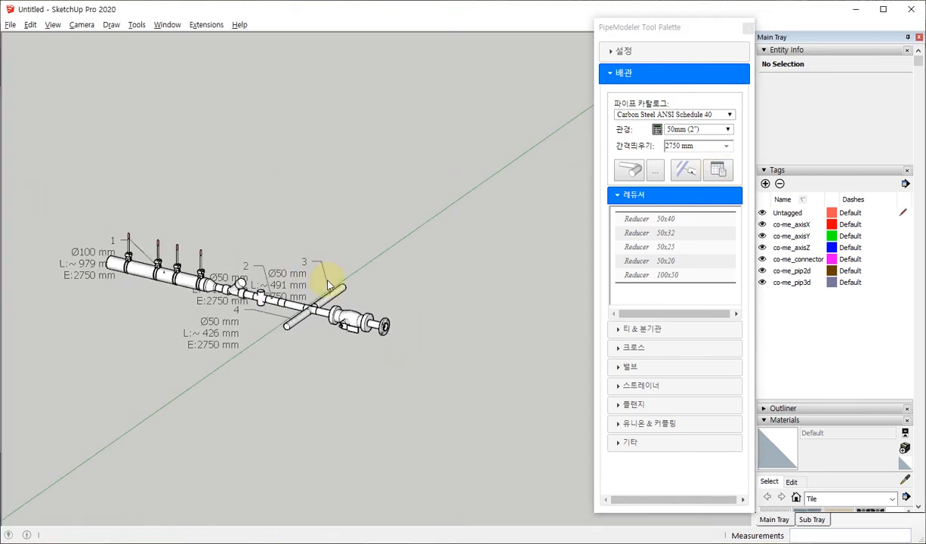
left_click_drag(92, 204, 414, 362)
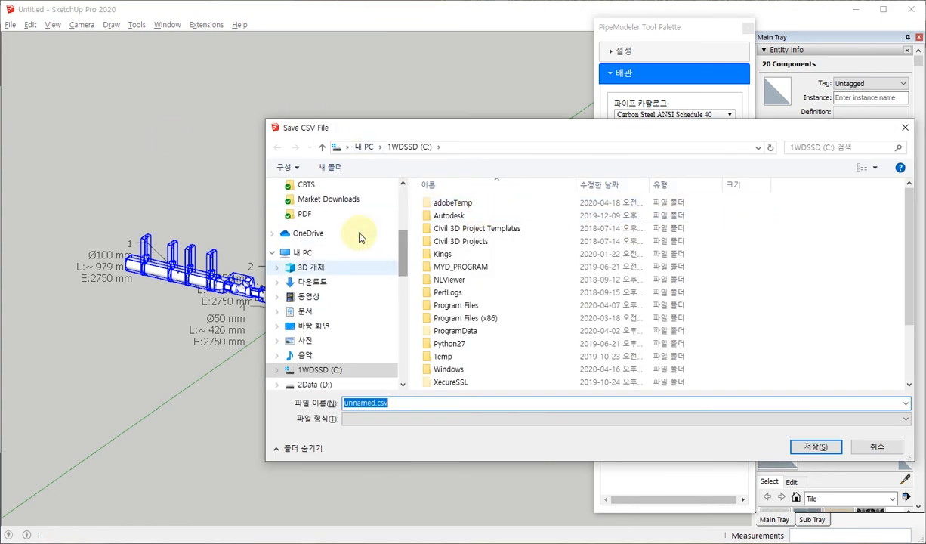
left_click(330, 327)
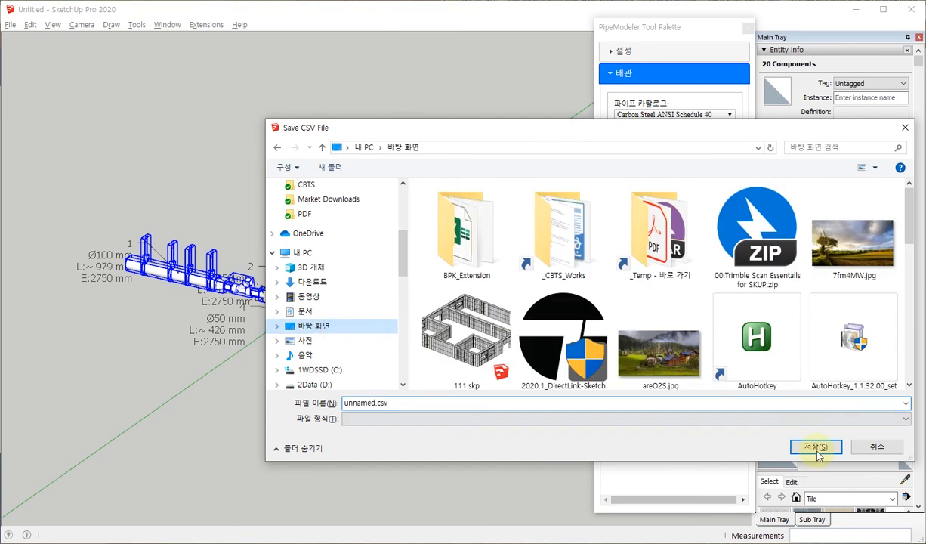
left_click(815, 446)
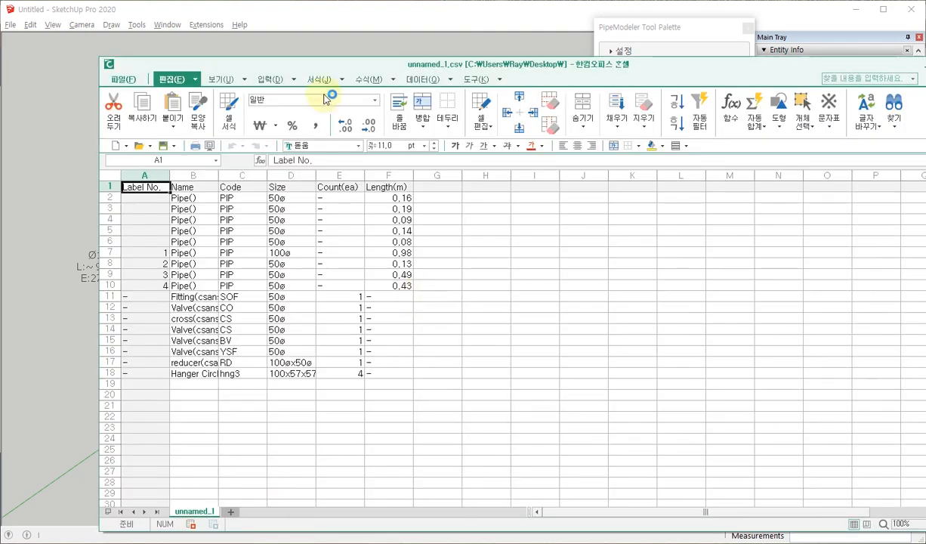
Step: Compare the exported quantity tables unnamed_1.csv and unnamed_2.csv side by side, and close both spreadsheets and the PipeModeler tool palette
left_click_drag(339, 68, 258, 36)
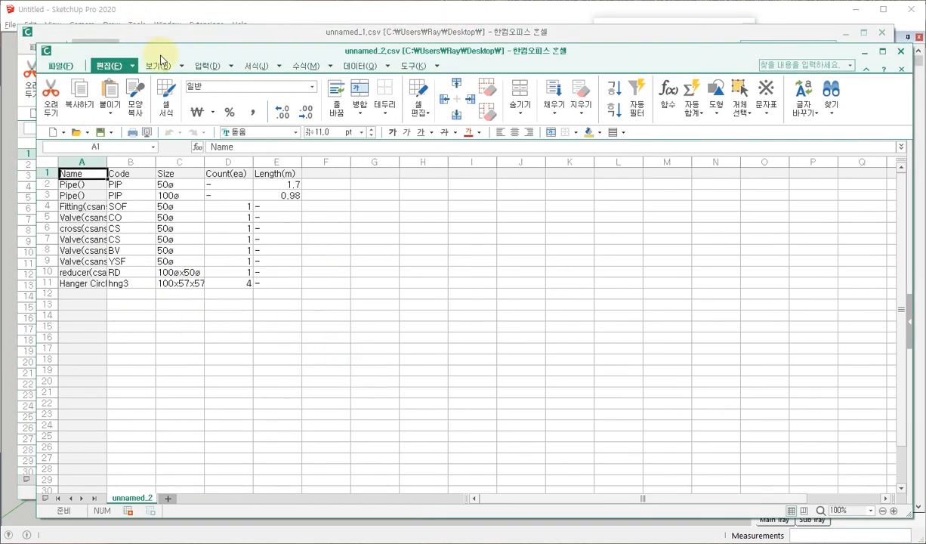
left_click_drag(161, 60, 511, 51)
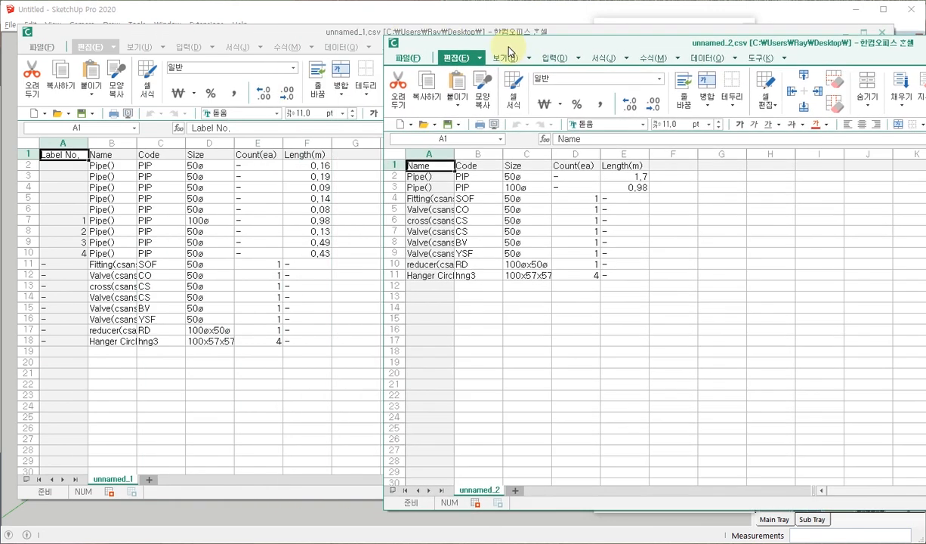
left_click(276, 329)
left_click(892, 264)
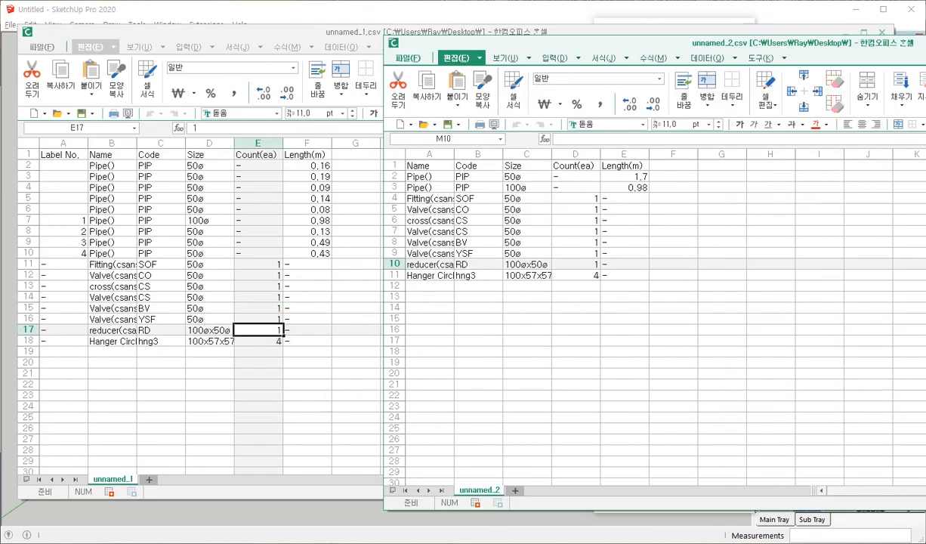
key("alt+F4")
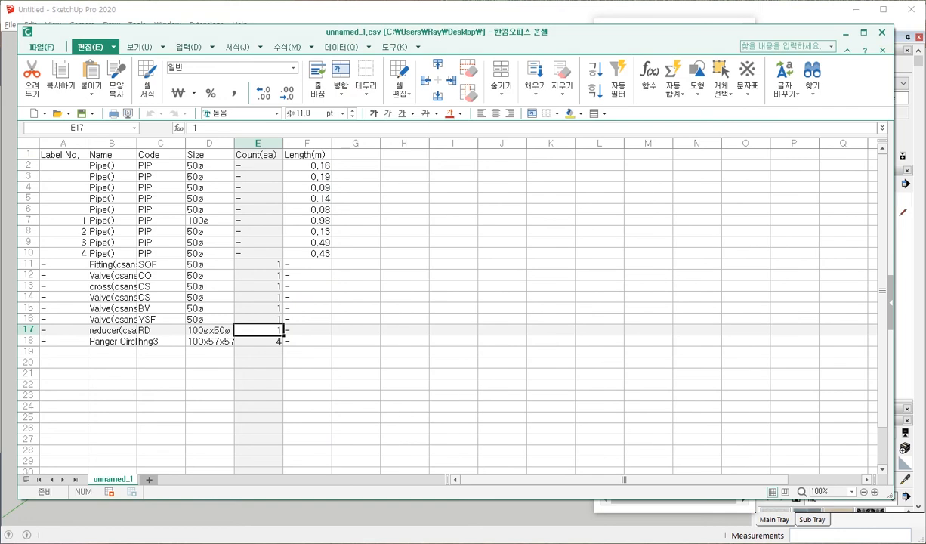
left_click(881, 32)
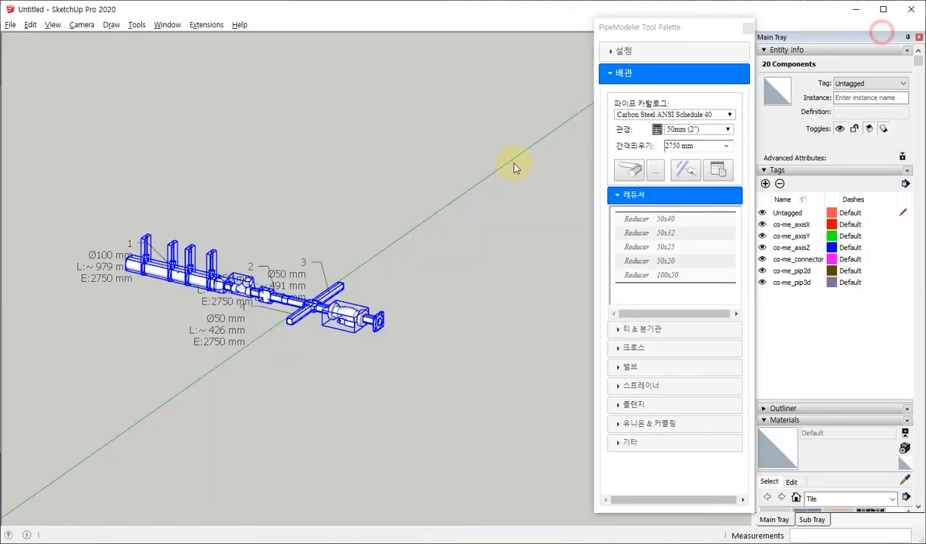
left_click(748, 28)
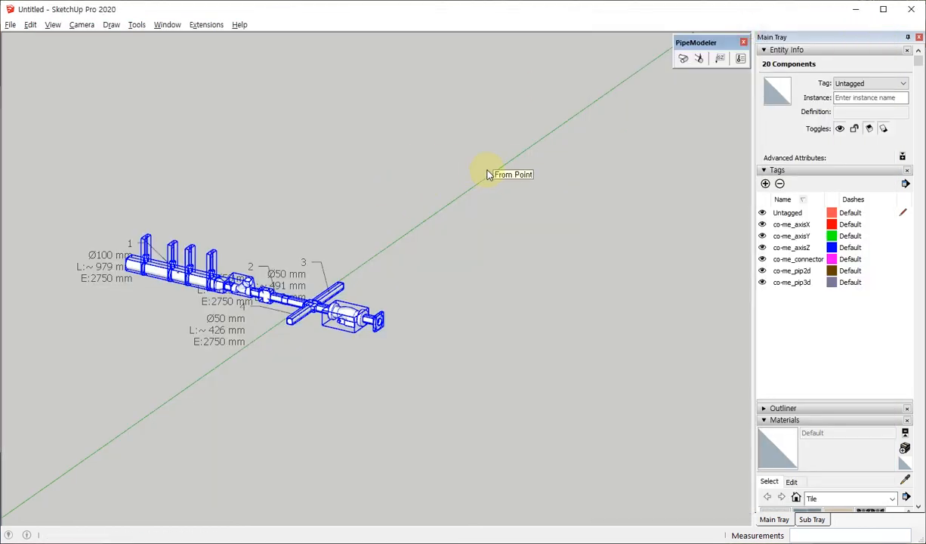